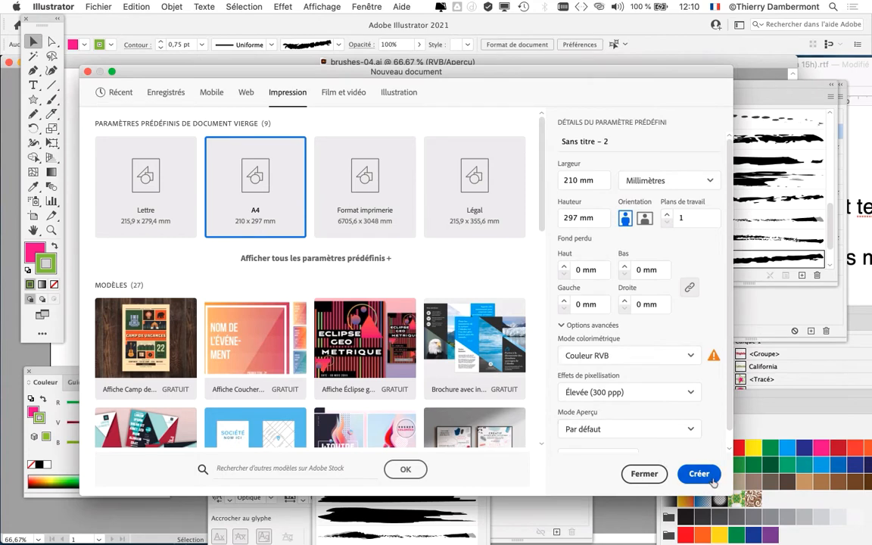
Create a new A4 portrait document in RGB colour and move the Graphic Styles panel clear of its artboard.
{"action": "left_click", "coordinate": [697, 473]}
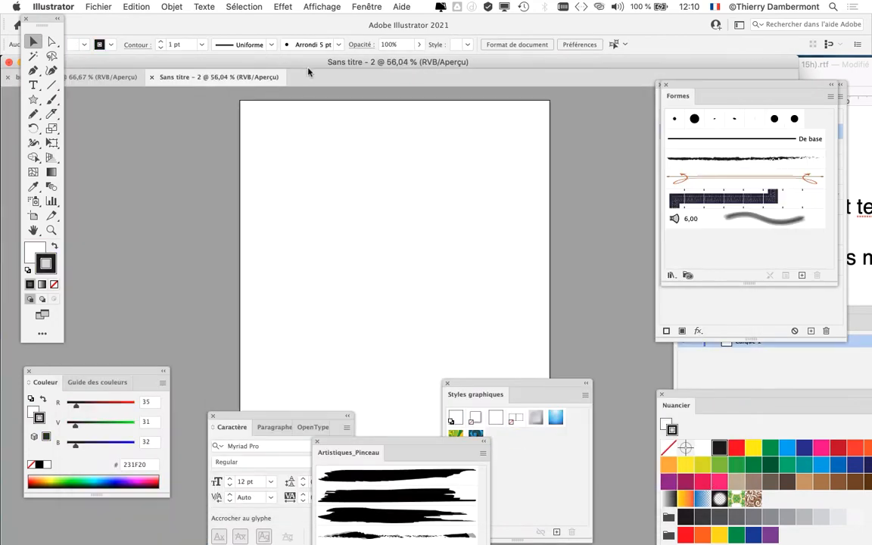
{"action": "left_click", "coordinate": [89, 77]}
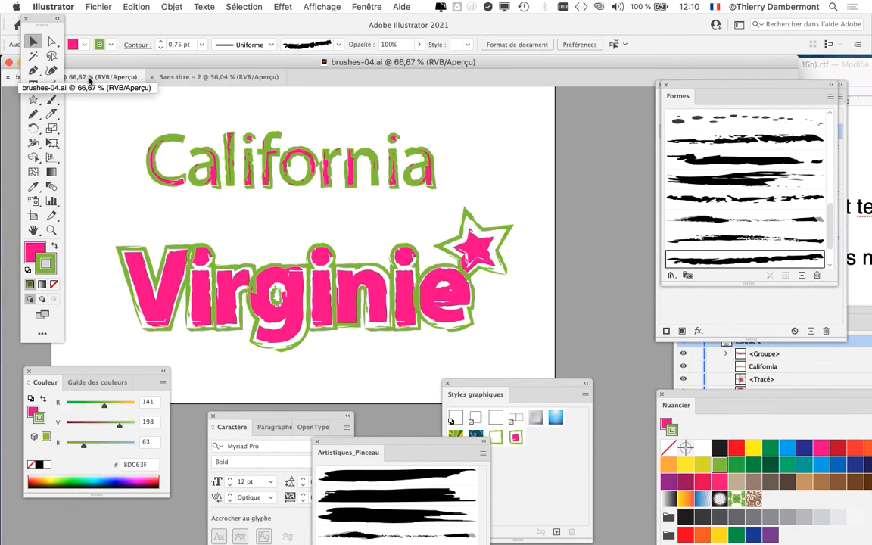
{"action": "left_click", "coordinate": [194, 76]}
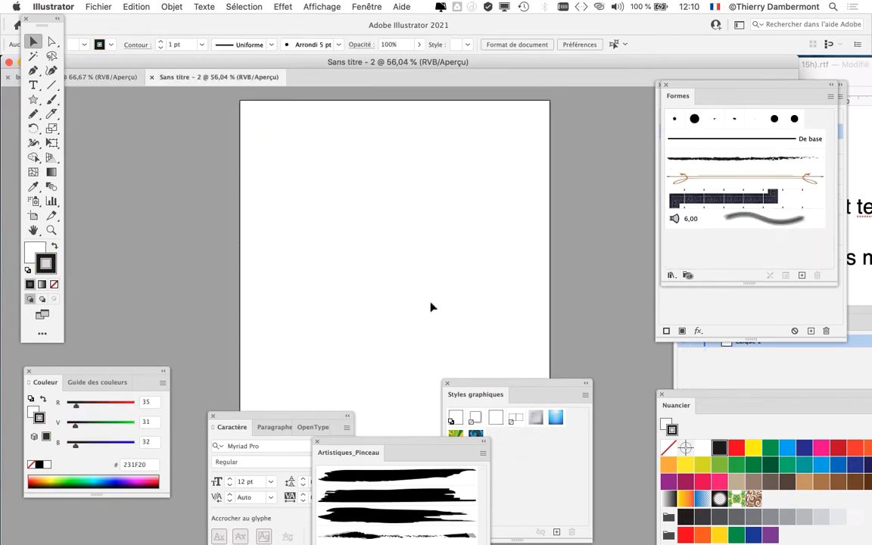
{"action": "left_click_drag", "start_coordinate": [495, 389], "coordinate": [565, 382]}
{"action": "left_click_drag", "start_coordinate": [330, 229], "coordinate": [265, 238]}
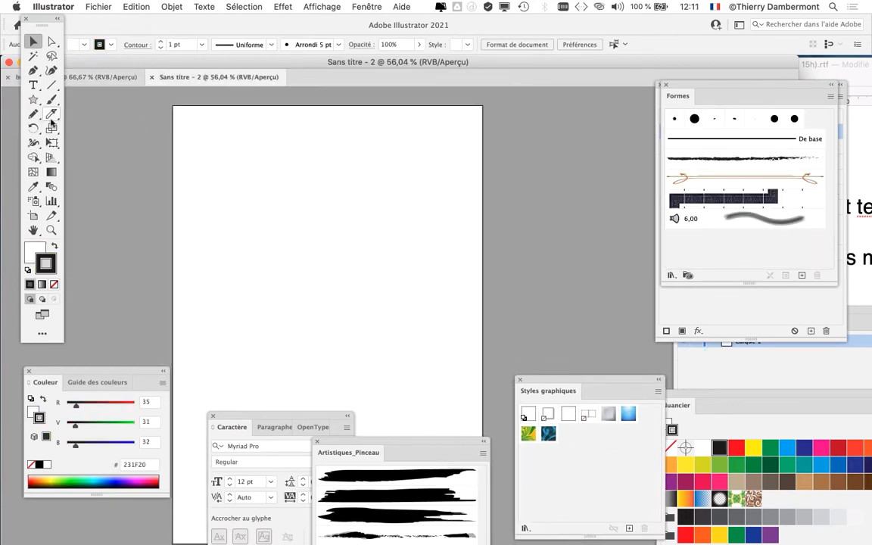
Draw a closed, mushroom-shaped outline freehand with the Pencil tool in the upper half of the artboard.
{"action": "left_click_drag", "start_coordinate": [38, 23], "coordinate": [77, 125]}
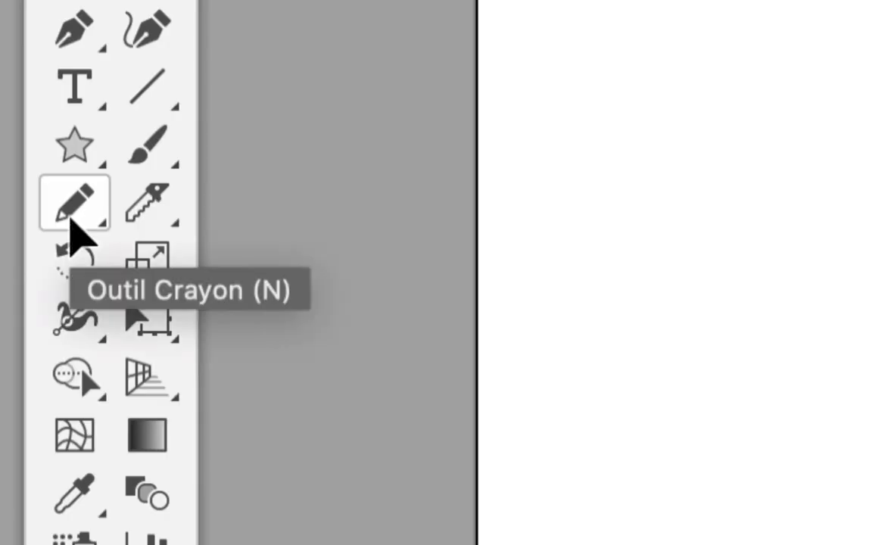
{"action": "left_click", "coordinate": [72, 218]}
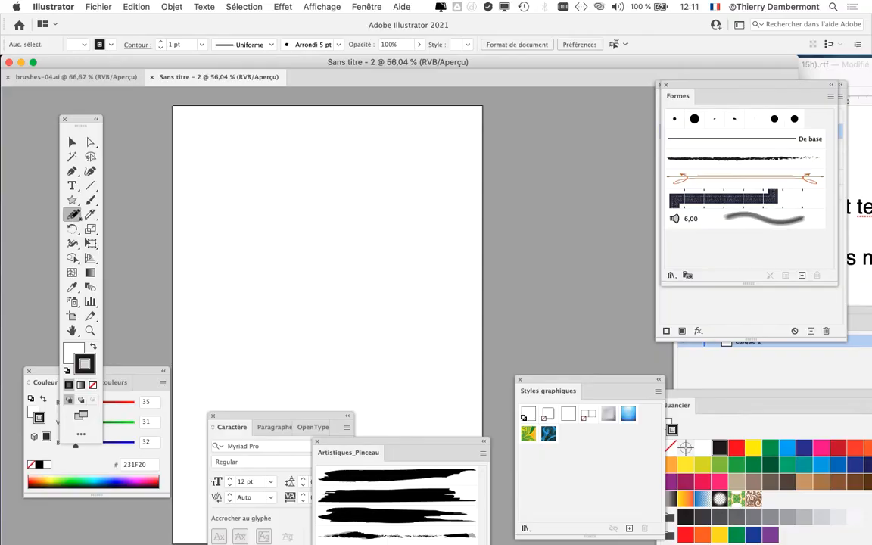
{"action": "mouse_move", "coordinate": [297, 312]}
{"action": "left_mouse_down"}
{"action": "mouse_move", "coordinate": [287, 268]}
{"action": "mouse_move", "coordinate": [244, 231]}
{"action": "mouse_move", "coordinate": [244, 182]}
{"action": "mouse_move", "coordinate": [279, 159]}
{"action": "mouse_move", "coordinate": [386, 140]}
{"action": "mouse_move", "coordinate": [413, 154]}
{"action": "mouse_move", "coordinate": [408, 211]}
{"action": "mouse_move", "coordinate": [350, 256]}
{"action": "mouse_move", "coordinate": [336, 317]}
{"action": "mouse_move", "coordinate": [301, 315]}
{"action": "left_mouse_up"}
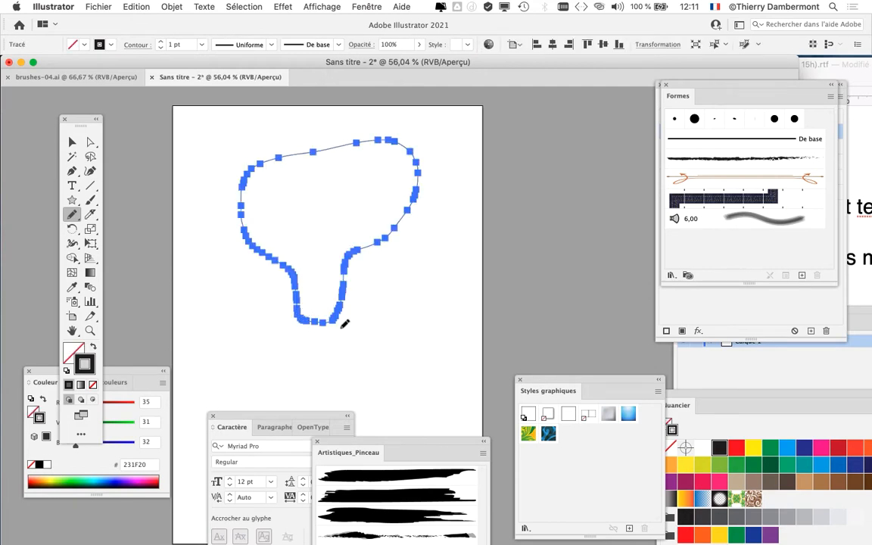
Reshape the outline's base, sides and upper edge by redrawing over them with the Pencil tool, making the stem wider and shorter.
{"action": "mouse_move", "coordinate": [255, 252]}
{"action": "left_mouse_down"}
{"action": "mouse_move", "coordinate": [279, 265]}
{"action": "mouse_move", "coordinate": [294, 294]}
{"action": "mouse_move", "coordinate": [371, 288]}
{"action": "mouse_move", "coordinate": [383, 243]}
{"action": "mouse_move", "coordinate": [417, 193]}
{"action": "left_mouse_up"}
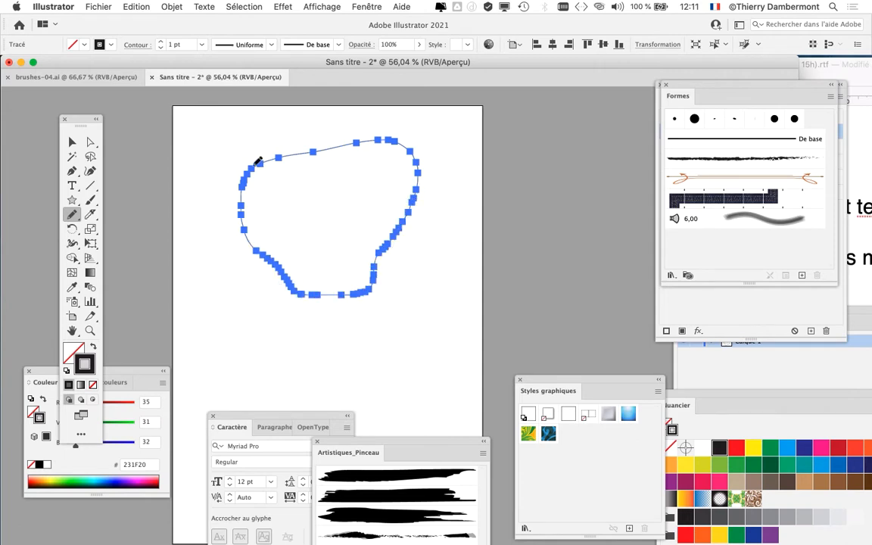
{"action": "mouse_move", "coordinate": [258, 163]}
{"action": "left_mouse_down"}
{"action": "mouse_move", "coordinate": [362, 132]}
{"action": "mouse_move", "coordinate": [408, 158]}
{"action": "mouse_move", "coordinate": [407, 190]}
{"action": "mouse_move", "coordinate": [387, 245]}
{"action": "left_mouse_up"}
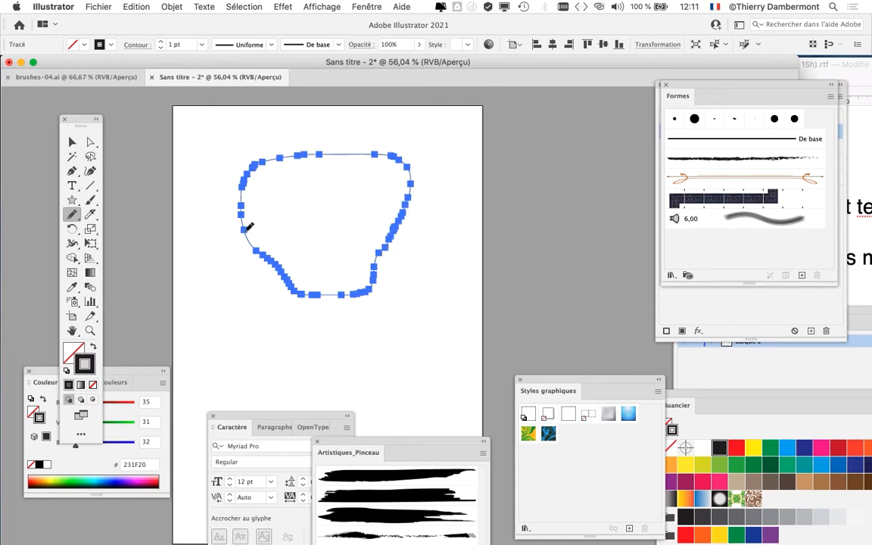
{"action": "mouse_move", "coordinate": [242, 200]}
{"action": "left_mouse_down"}
{"action": "mouse_move", "coordinate": [281, 247]}
{"action": "mouse_move", "coordinate": [307, 292]}
{"action": "left_mouse_up"}
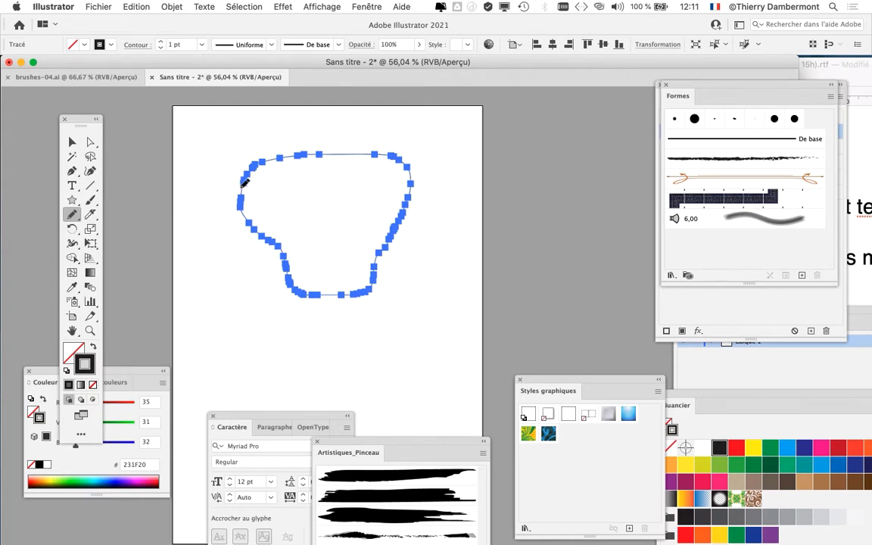
{"action": "mouse_move", "coordinate": [260, 163]}
{"action": "left_mouse_down"}
{"action": "mouse_move", "coordinate": [304, 142]}
{"action": "mouse_move", "coordinate": [375, 138]}
{"action": "mouse_move", "coordinate": [410, 173]}
{"action": "left_mouse_up"}
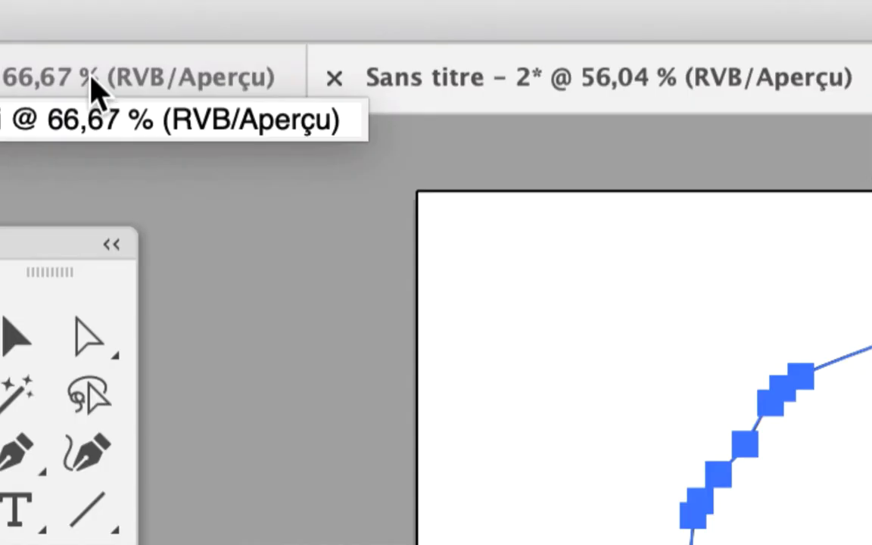
Compare the graphic styles available in brushes-04.ai with those in the new document.
{"action": "left_click", "coordinate": [95, 90]}
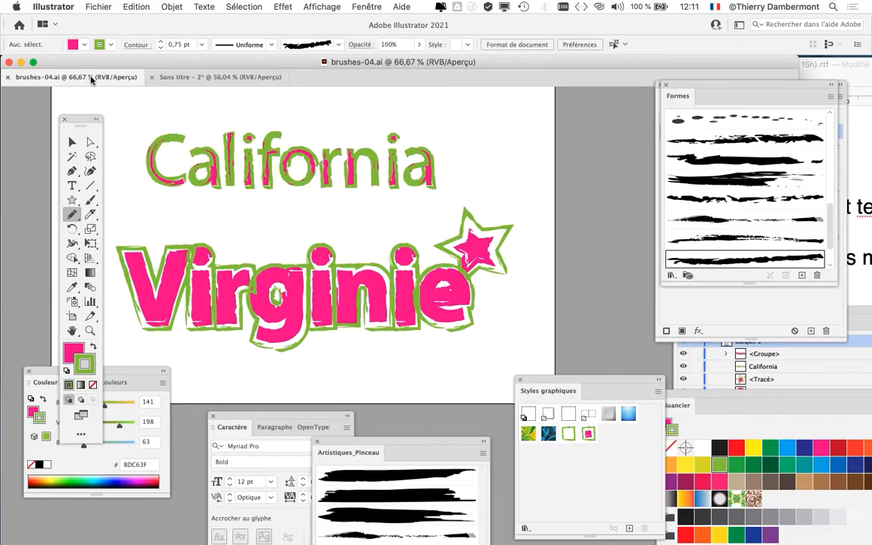
{"action": "left_click", "coordinate": [239, 82]}
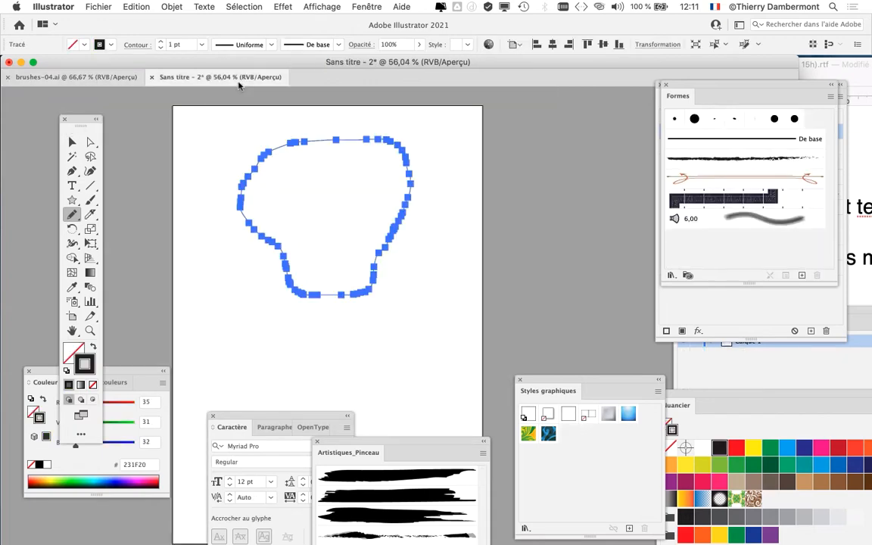
{"action": "left_click_drag", "start_coordinate": [549, 383], "coordinate": [484, 139]}
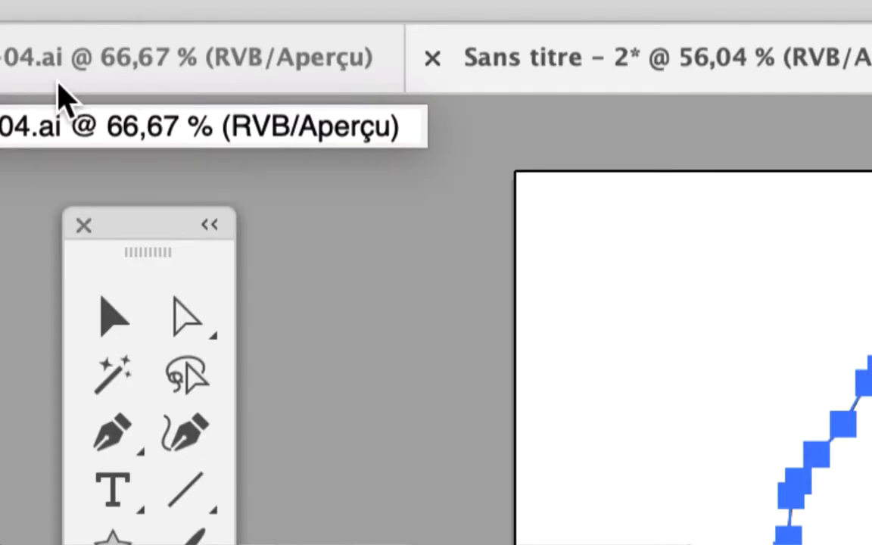
{"action": "left_click", "coordinate": [58, 86]}
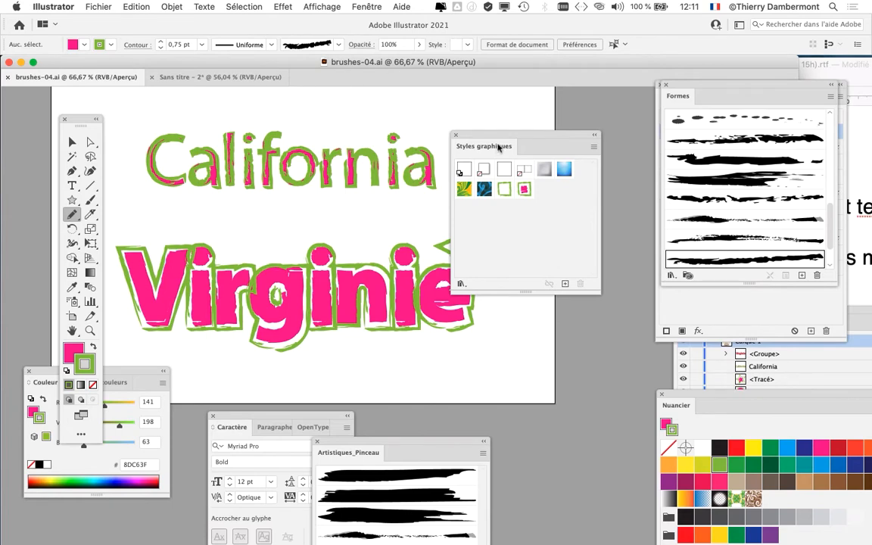
{"action": "left_click_drag", "start_coordinate": [528, 140], "coordinate": [598, 151]}
Select the pink circle with the green outline at the blue band's right end in brushes-04.ai and check its graphic style.
{"action": "scroll", "coordinate": [384, 267], "scroll_direction": "up", "scroll_amount": 5}
{"action": "left_click_drag", "start_coordinate": [384, 267], "coordinate": [296, 347]}
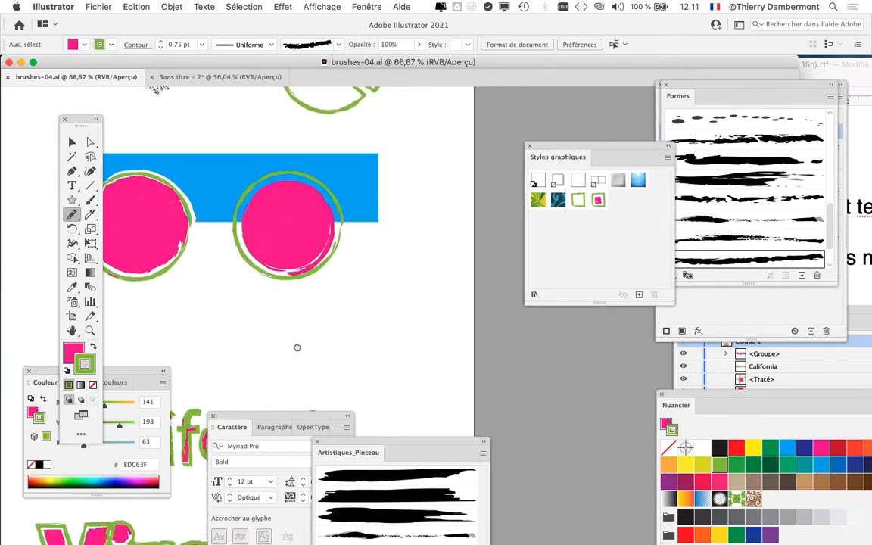
{"action": "left_click", "coordinate": [72, 141]}
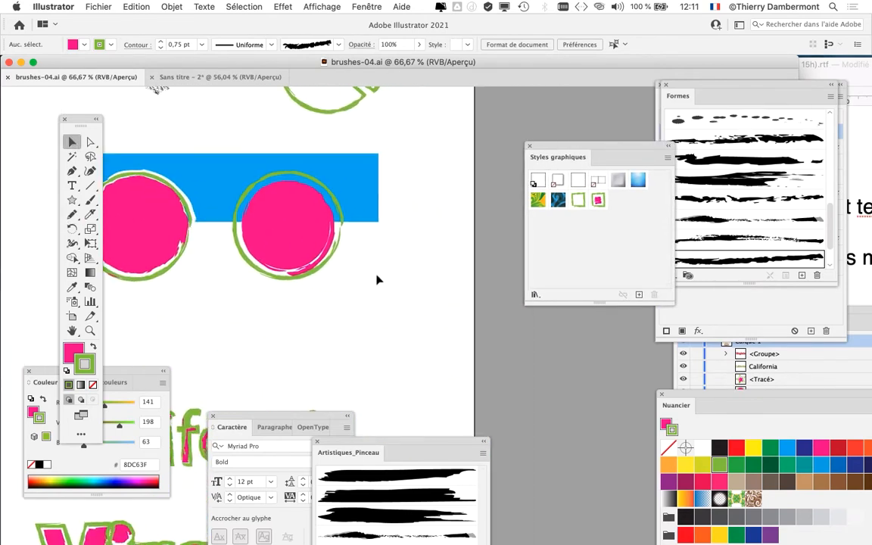
{"action": "left_click", "coordinate": [306, 275]}
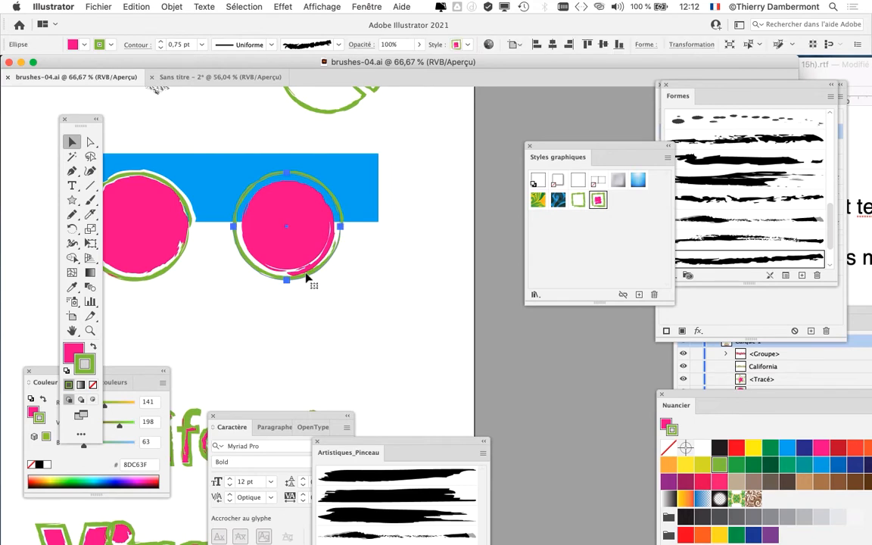
{"action": "left_click_drag", "start_coordinate": [558, 157], "coordinate": [391, 251]}
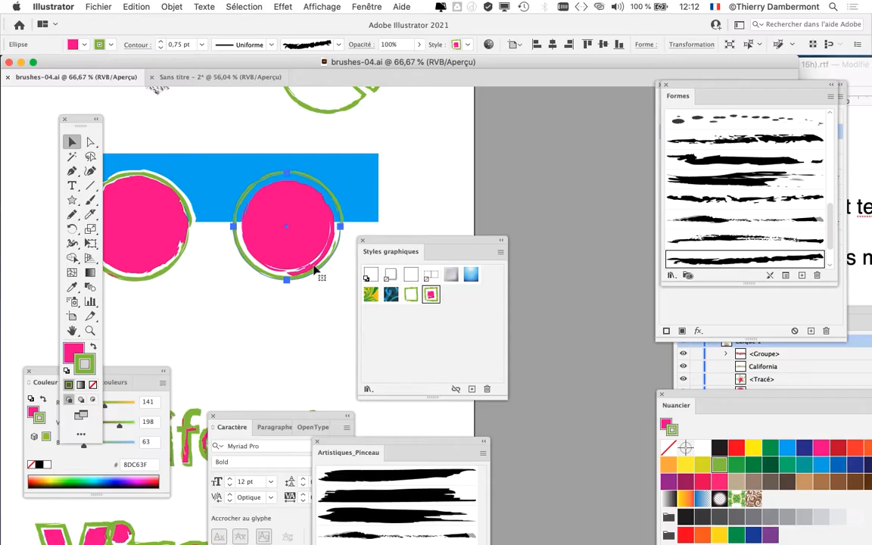
{"action": "left_click_drag", "start_coordinate": [372, 241], "coordinate": [521, 210]}
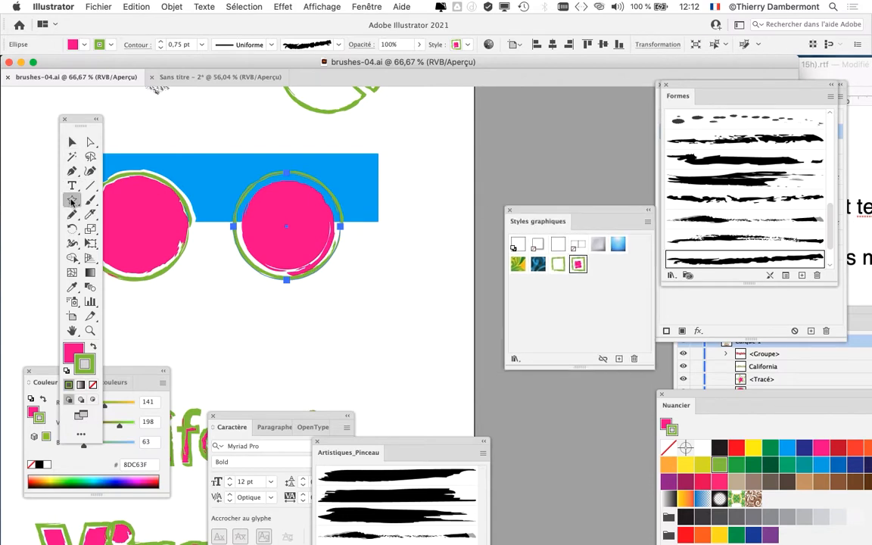
Draw a small hexagon on the white area below the blue band and apply Style graphique 2 to it.
{"action": "mouse_move", "coordinate": [71, 199]}
{"action": "left_mouse_down"}
{"action": "mouse_move", "coordinate": [114, 218]}
{"action": "mouse_move", "coordinate": [121, 243]}
{"action": "left_mouse_up"}
{"action": "left_click_drag", "start_coordinate": [405, 323], "coordinate": [436, 321]}
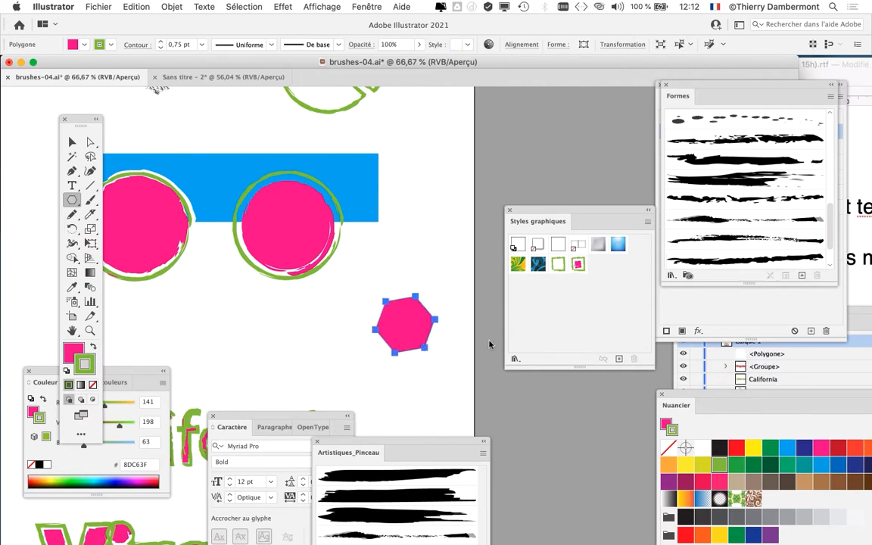
{"action": "left_click_drag", "start_coordinate": [538, 225], "coordinate": [242, 267]}
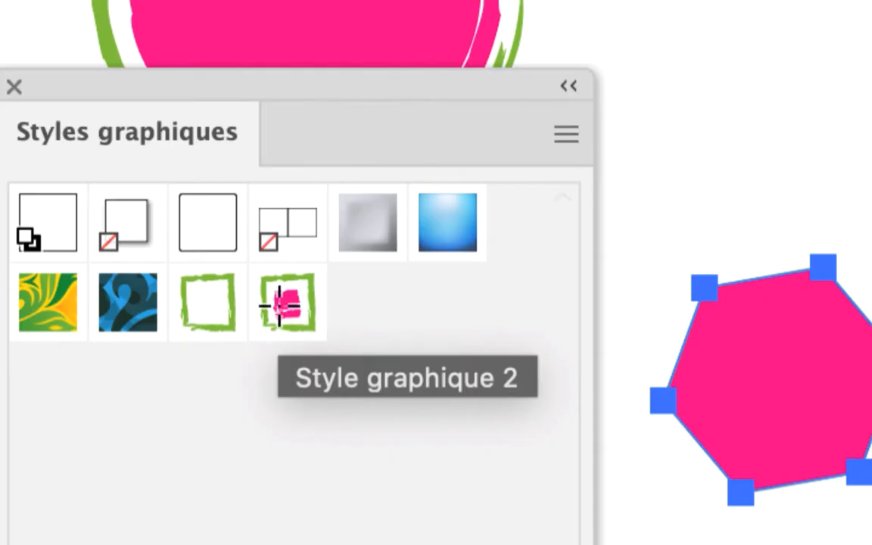
{"action": "left_click", "coordinate": [281, 308]}
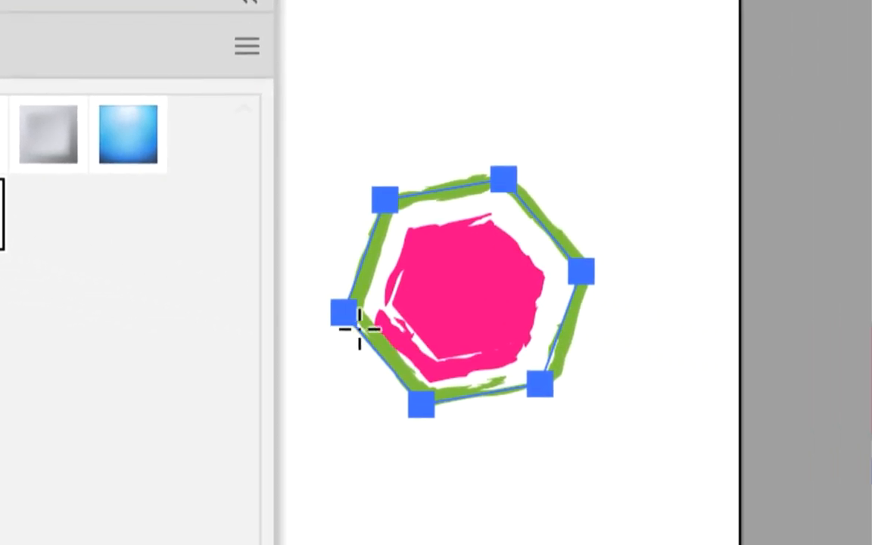
Bring Style graphique 2 into the new document by copying the styled hexagon there, then delete the pasted hexagon.
{"action": "key", "text": "v"}
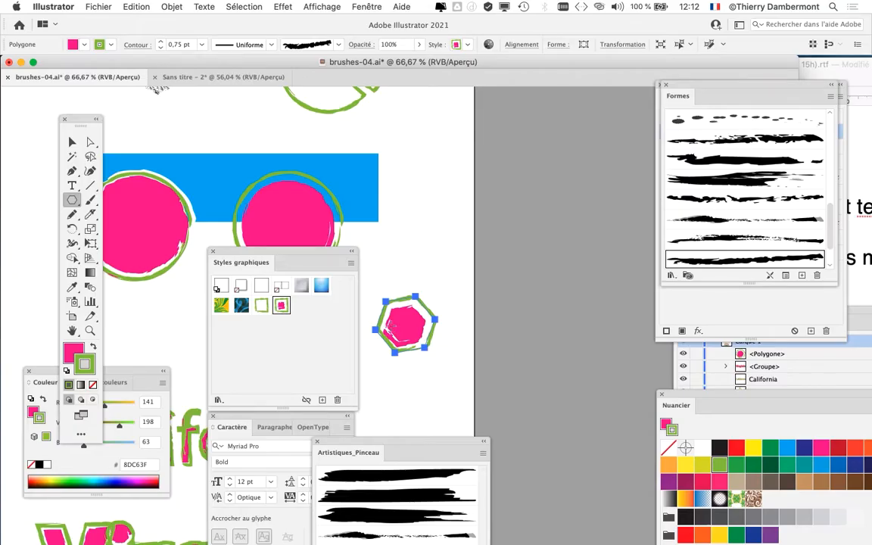
{"action": "left_click", "coordinate": [234, 77]}
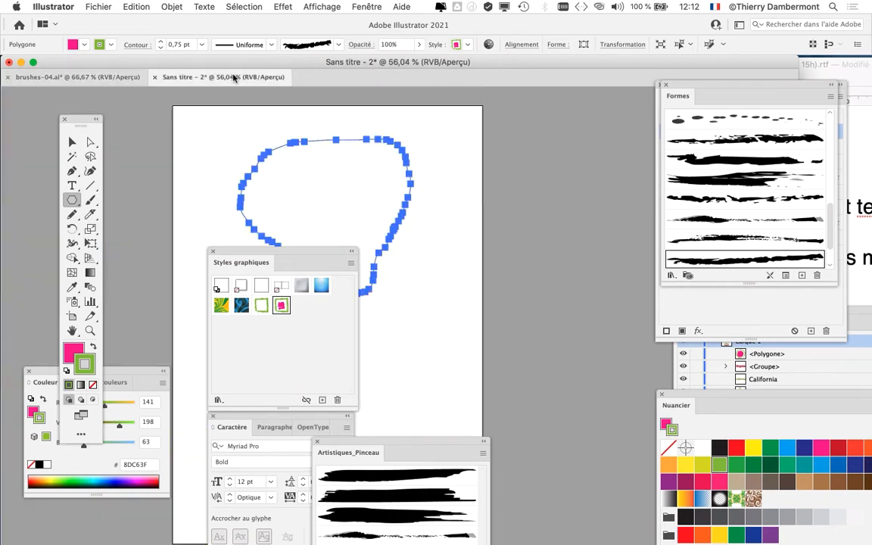
{"action": "left_click_drag", "start_coordinate": [250, 259], "coordinate": [584, 190]}
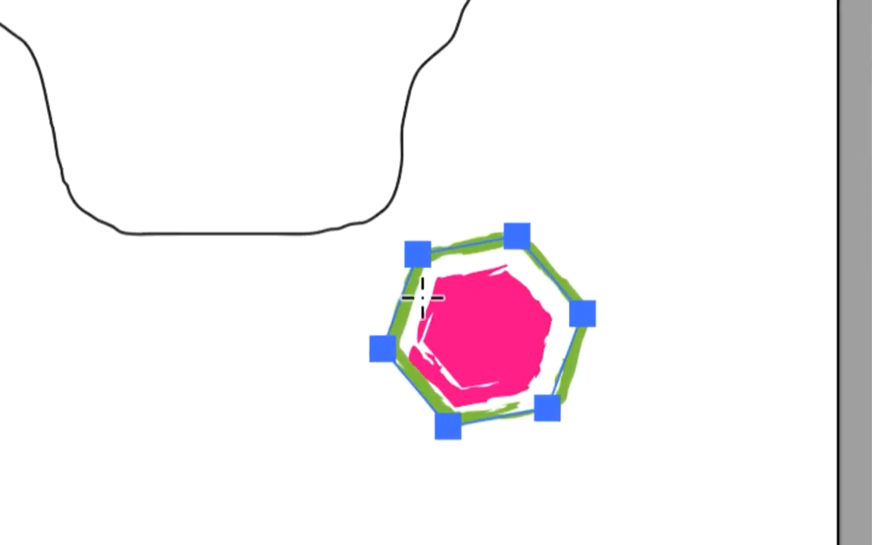
{"action": "key", "text": "Delete"}
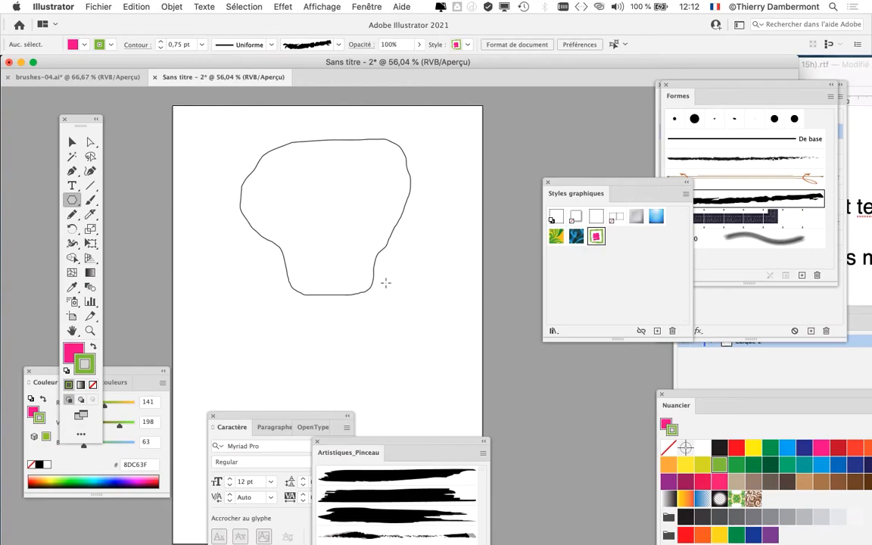
Apply Style graphique 2 to the freehand mushroom-shaped outline and deselect it.
{"action": "left_click_drag", "start_coordinate": [78, 123], "coordinate": [122, 124]}
{"action": "left_click", "coordinate": [116, 142]}
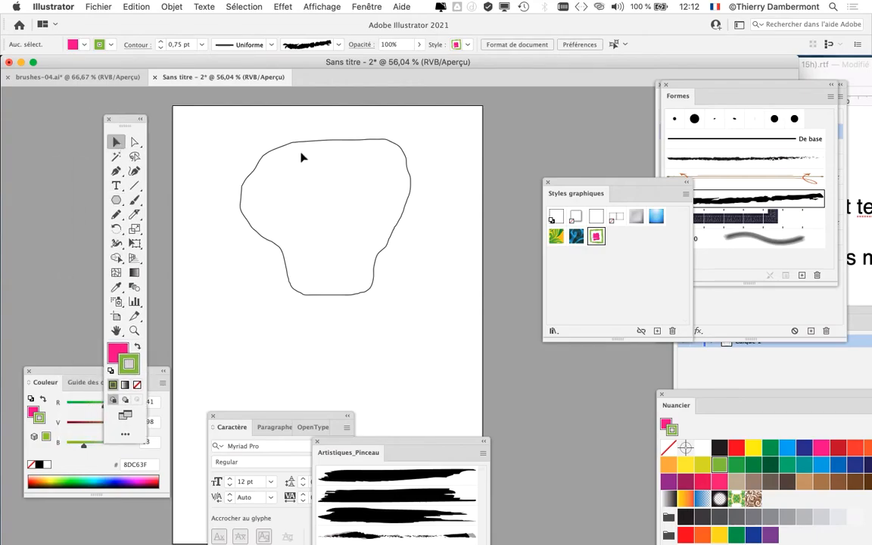
{"action": "left_click", "coordinate": [301, 143]}
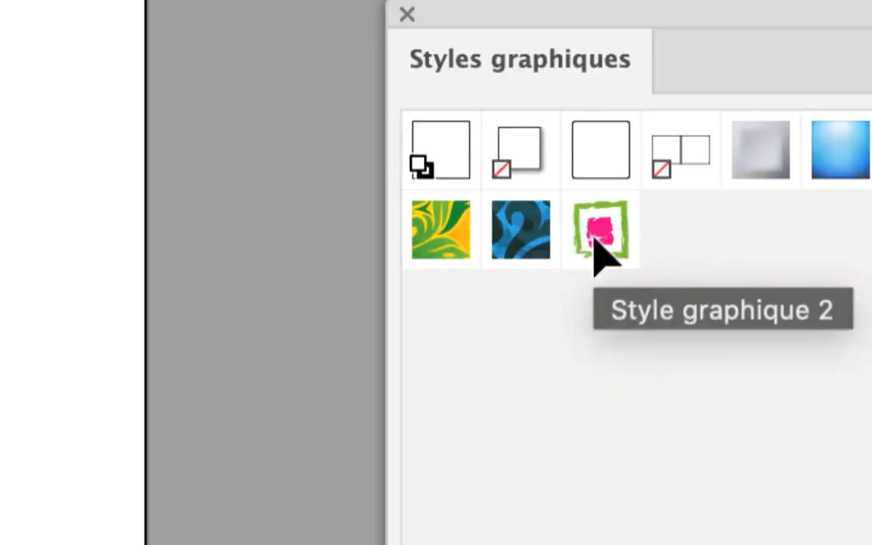
{"action": "left_click", "coordinate": [595, 237]}
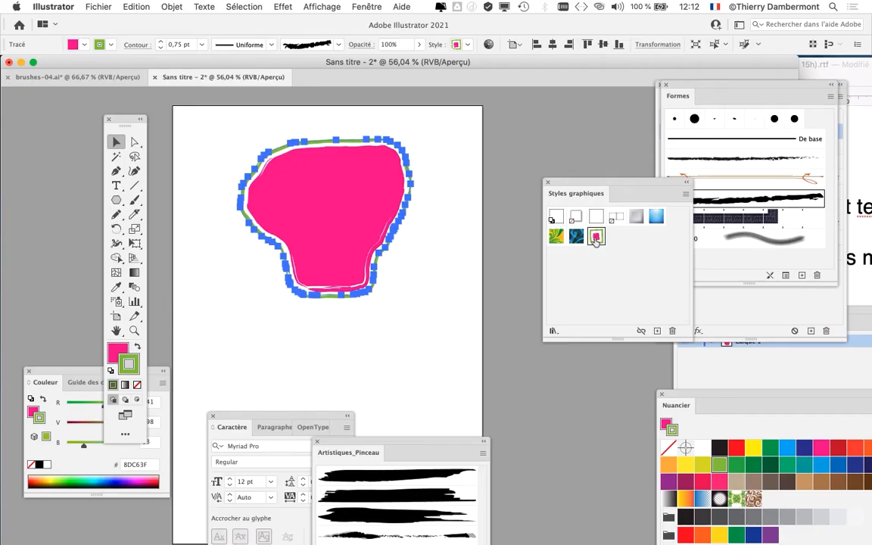
{"action": "left_click", "coordinate": [438, 265]}
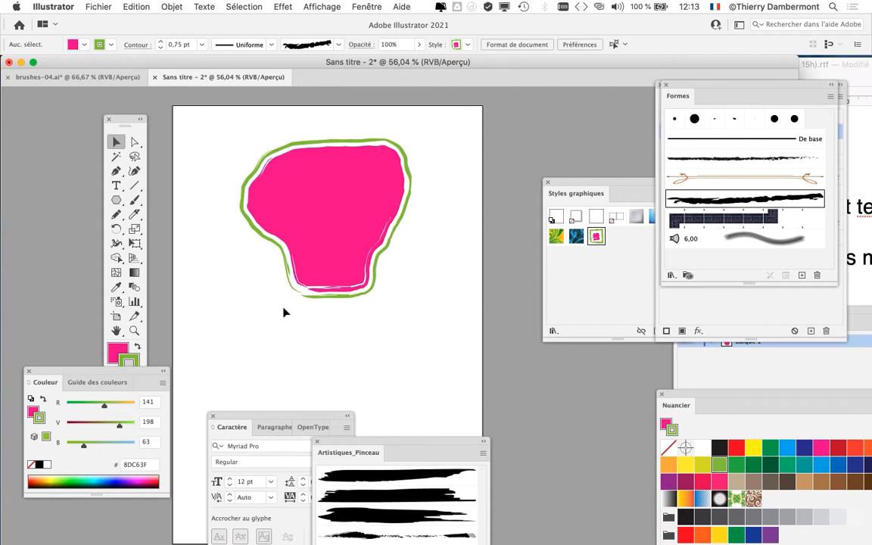
Move the styled freehand shape to the upper-left part of the artboard and deselect it.
{"action": "left_click_drag", "start_coordinate": [121, 119], "coordinate": [40, 117]}
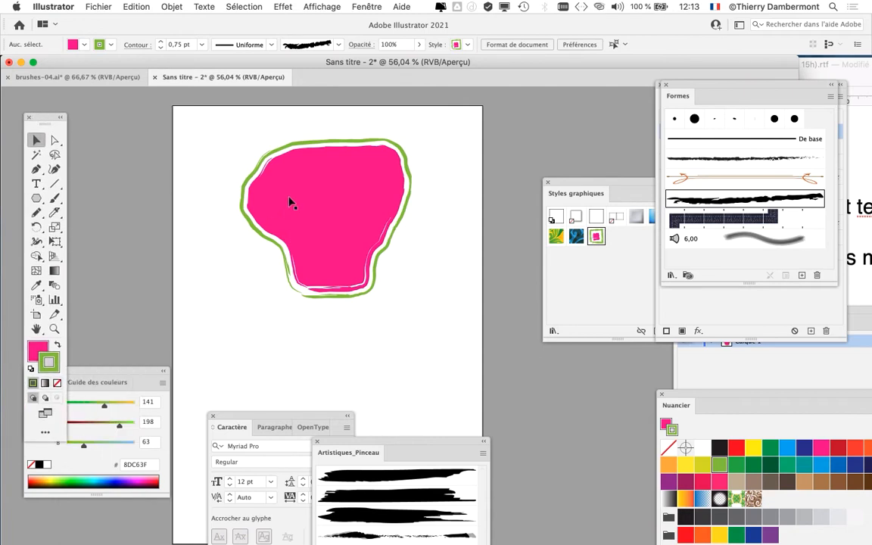
{"action": "left_click_drag", "start_coordinate": [286, 198], "coordinate": [229, 190]}
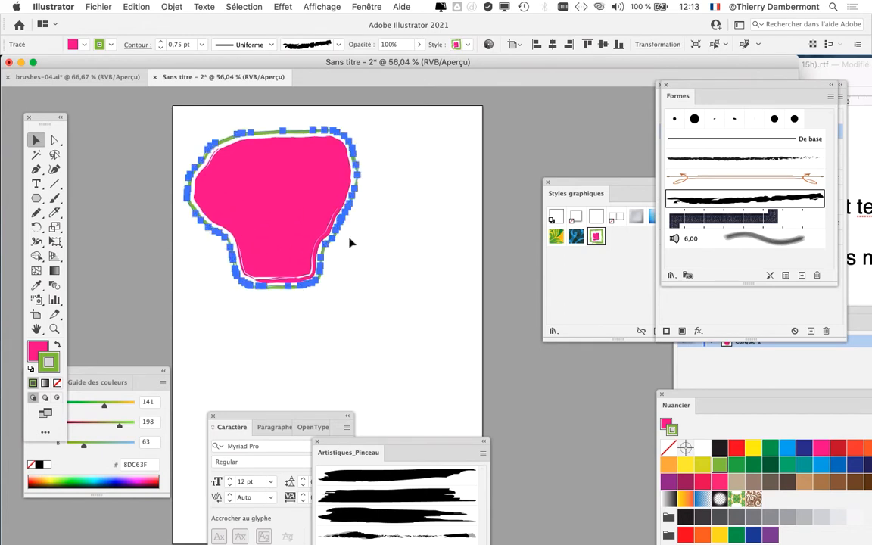
{"action": "left_click", "coordinate": [390, 220]}
Draw a small closed freehand oval with the Pencil tool beside the mushroom-shaped form and apply Style graphique 2 to it.
{"action": "left_click", "coordinate": [34, 199]}
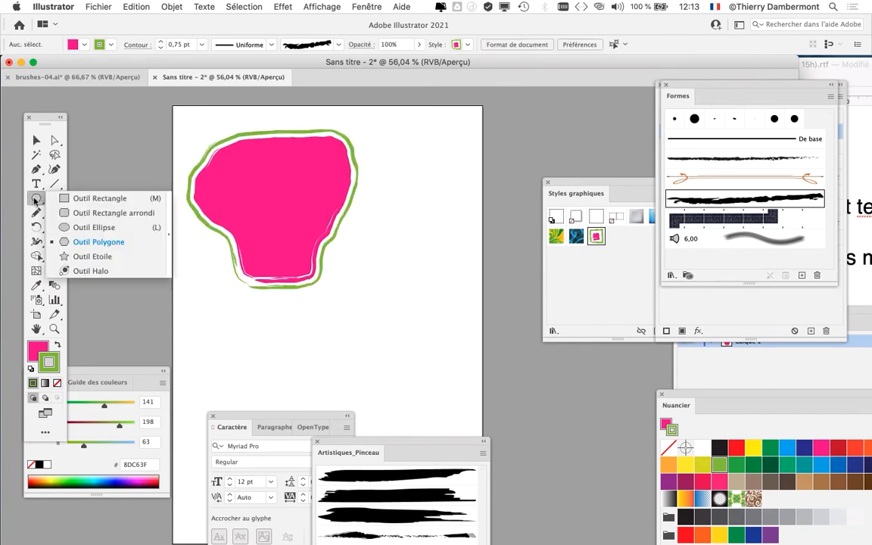
{"action": "left_click", "coordinate": [35, 213]}
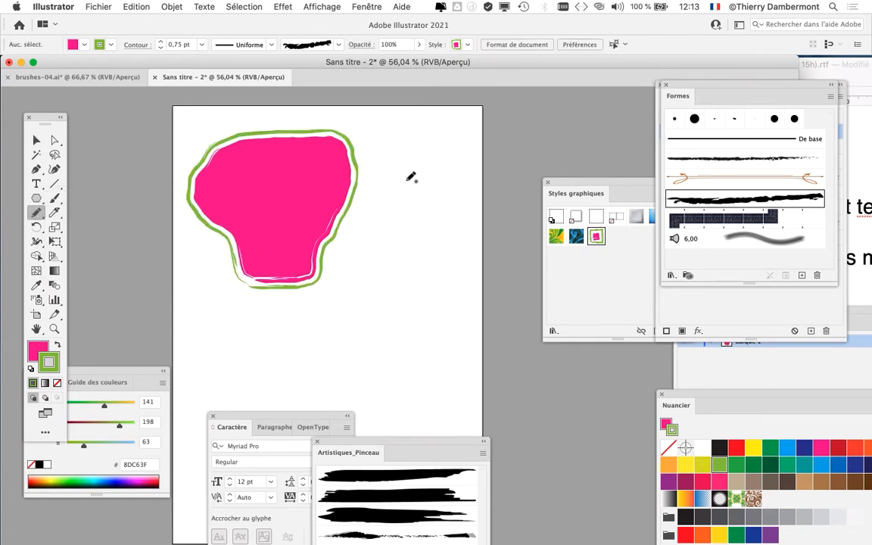
{"action": "mouse_move", "coordinate": [405, 180]}
{"action": "left_mouse_down"}
{"action": "mouse_move", "coordinate": [407, 203]}
{"action": "mouse_move", "coordinate": [454, 207]}
{"action": "mouse_move", "coordinate": [464, 196]}
{"action": "mouse_move", "coordinate": [404, 182]}
{"action": "left_mouse_up"}
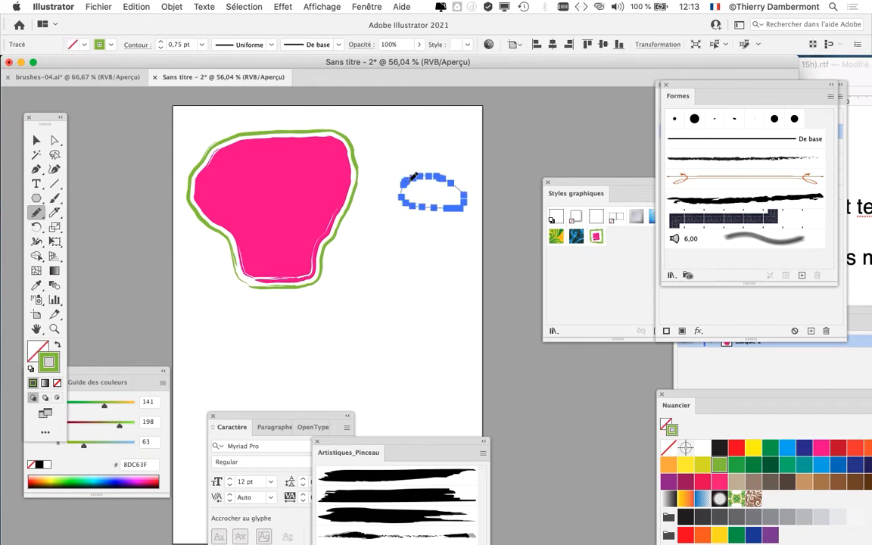
{"action": "key", "text": "super+1"}
{"action": "left_click", "coordinate": [596, 236]}
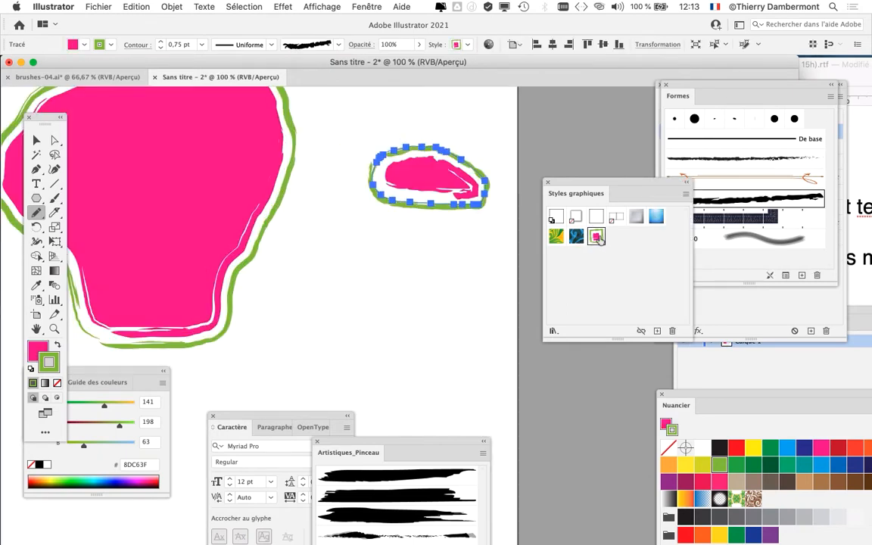
Bring the small oval's appearance attributes to the front and place them beside the shape.
{"action": "key", "text": "super+plus"}
{"action": "left_click_drag", "start_coordinate": [394, 221], "coordinate": [319, 261]}
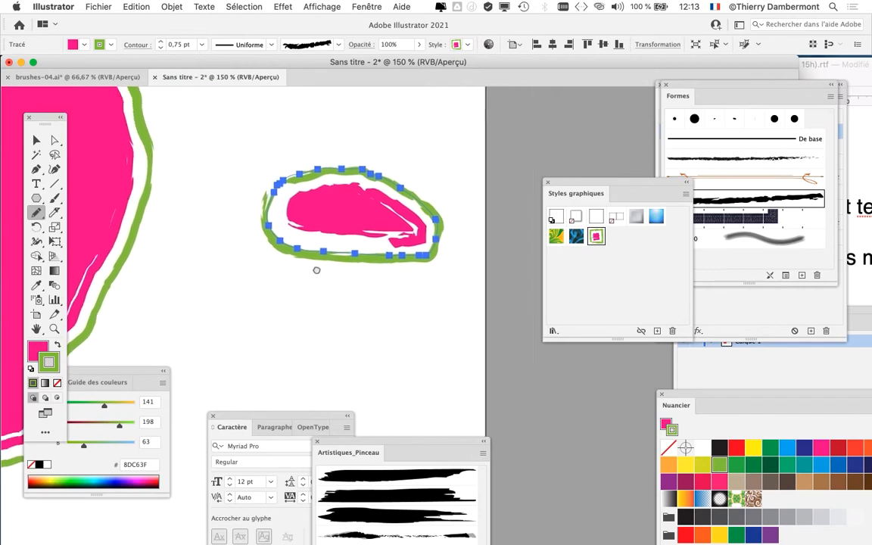
{"action": "key", "text": "super+plus"}
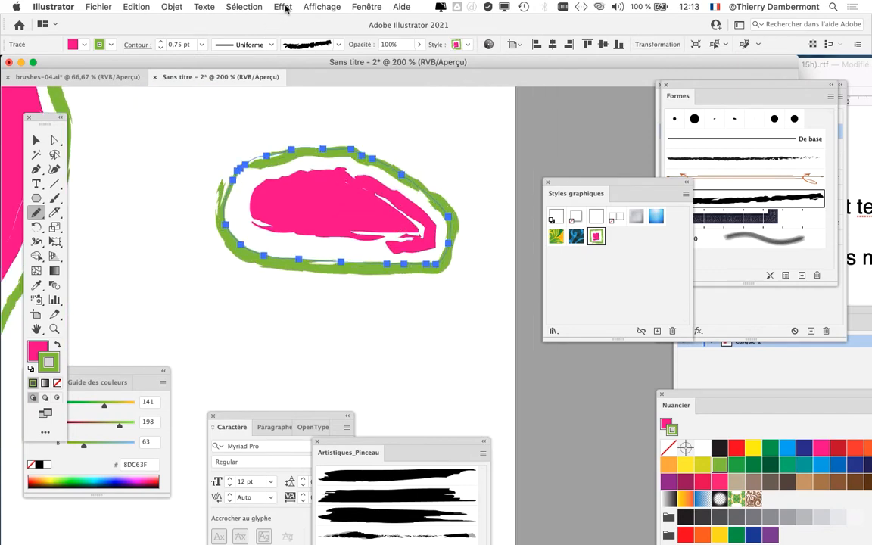
{"action": "left_click", "coordinate": [357, 6]}
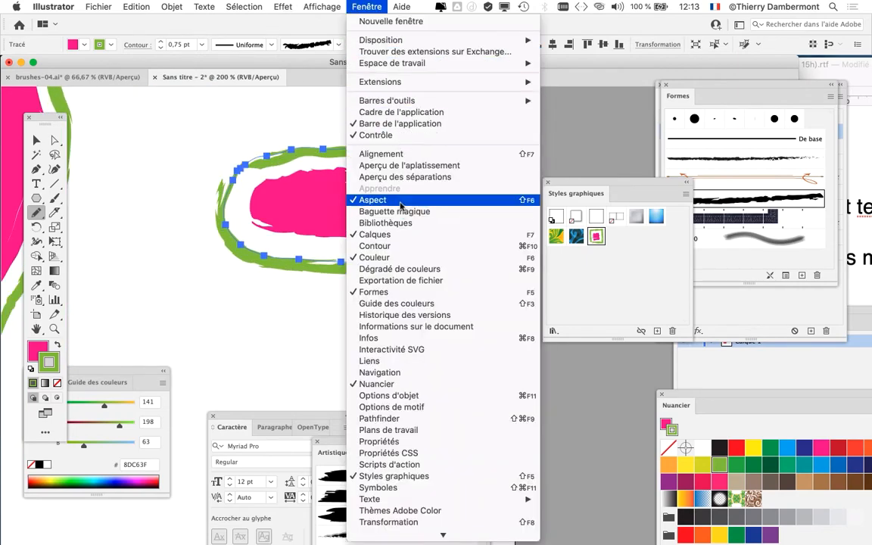
{"action": "left_click", "coordinate": [400, 201]}
{"action": "left_click", "coordinate": [353, 6]}
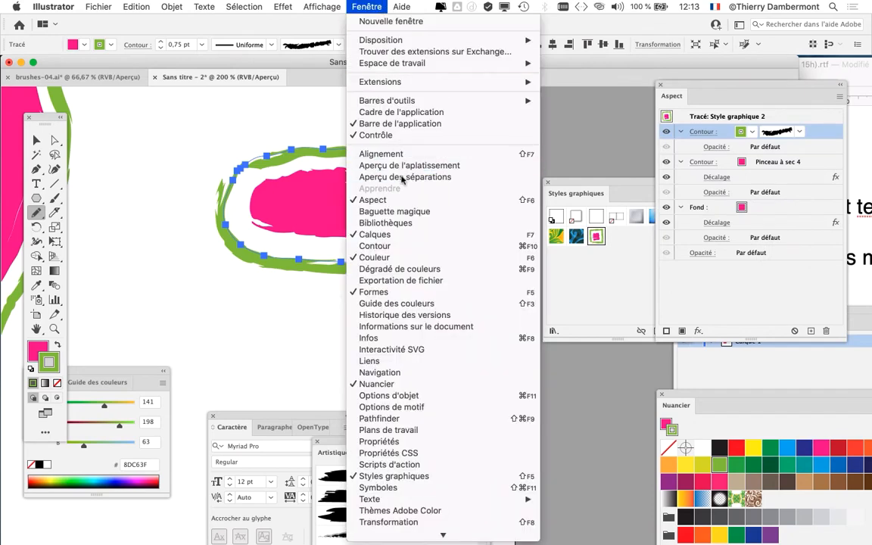
{"action": "left_click", "coordinate": [708, 87]}
{"action": "left_click_drag", "start_coordinate": [711, 88], "coordinate": [521, 98]}
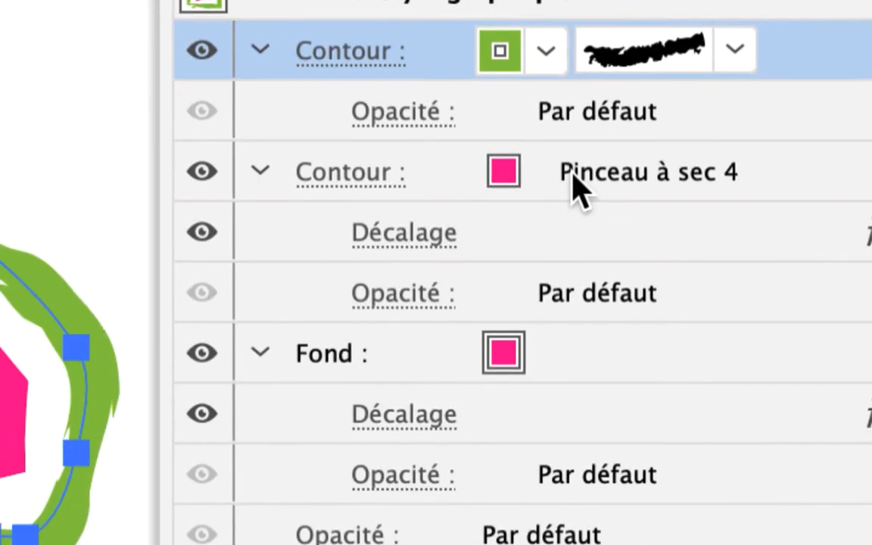
Recolour the small oval's second contour and its fill with the light grey swatch BCBEC0, keeping the outer contour green.
{"action": "left_click", "coordinate": [567, 175]}
{"action": "left_click", "coordinate": [566, 173]}
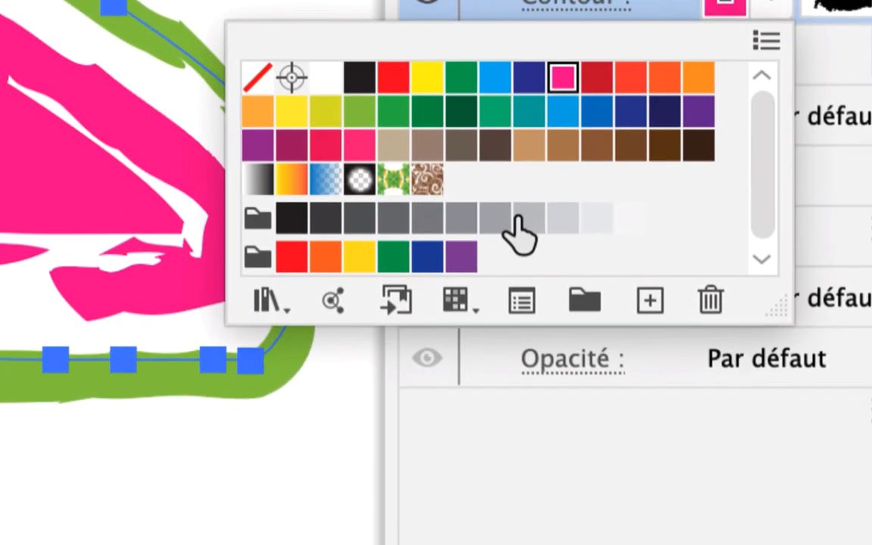
{"action": "left_click", "coordinate": [330, 395]}
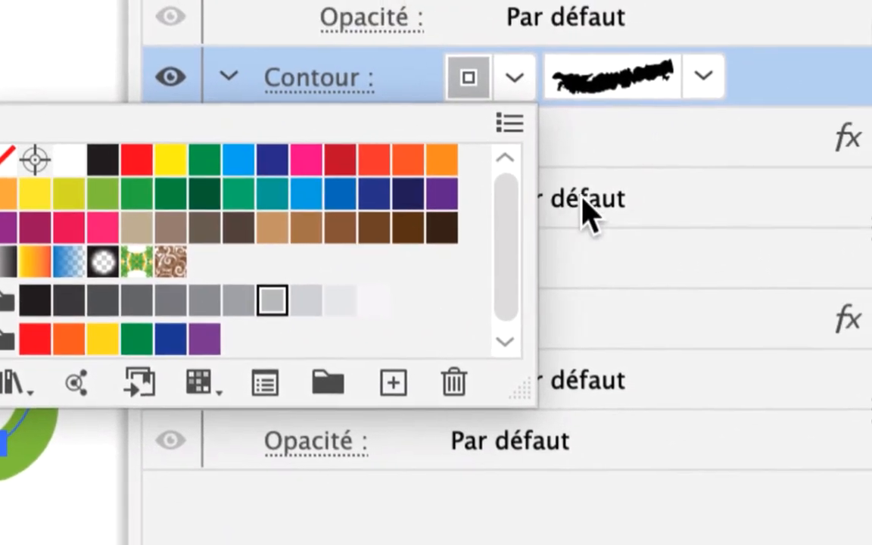
{"action": "left_click", "coordinate": [852, 176]}
{"action": "left_click", "coordinate": [756, 191]}
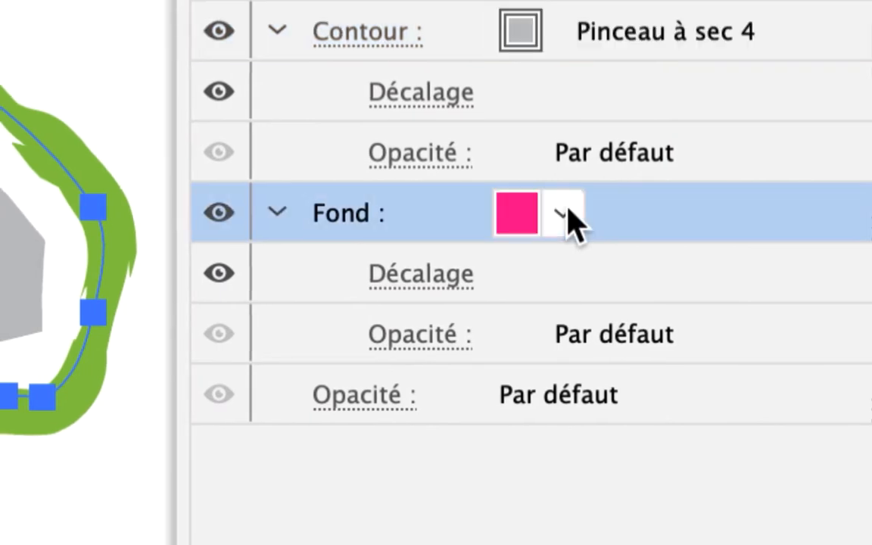
{"action": "left_click", "coordinate": [563, 215]}
{"action": "left_click", "coordinate": [328, 438]}
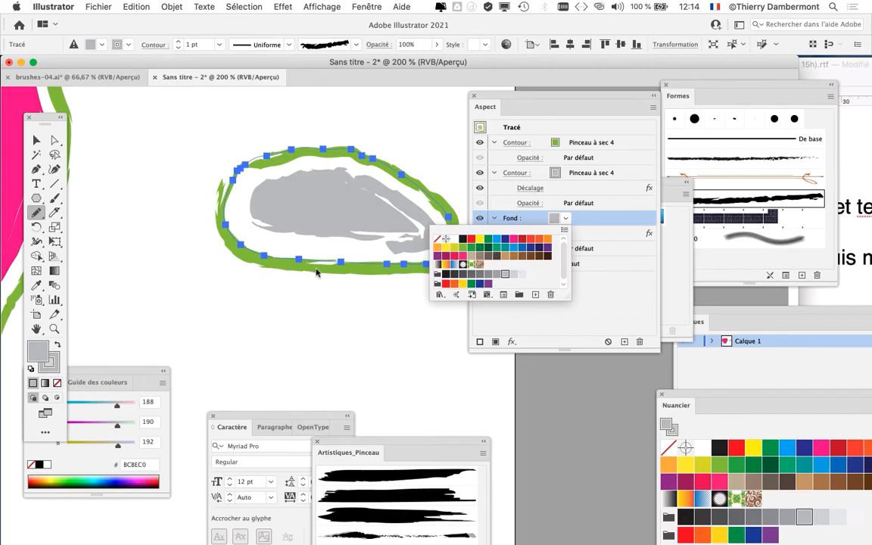
{"action": "left_click", "coordinate": [309, 71]}
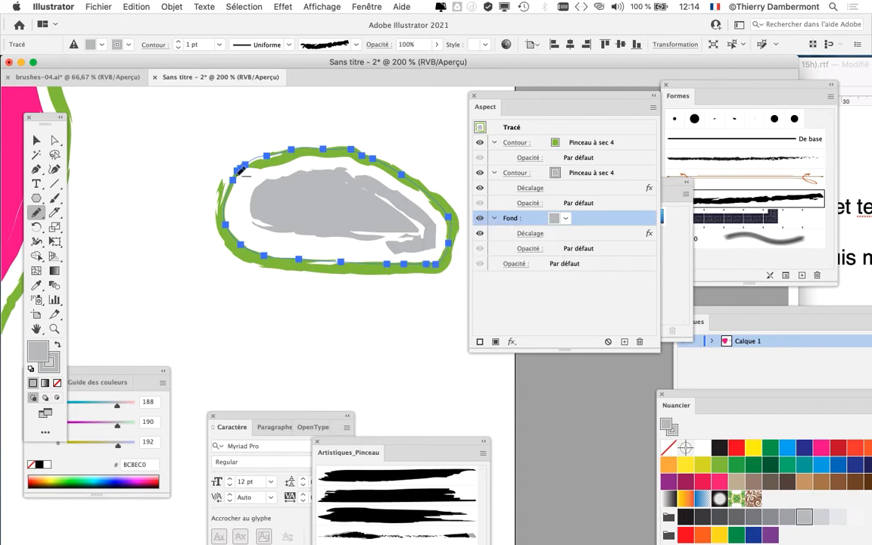
Move the grey oval onto the left part of the pink shape and deselect it.
{"action": "scroll", "coordinate": [280, 210], "scroll_direction": "down", "scroll_amount": 3}
{"action": "left_click", "coordinate": [37, 141]}
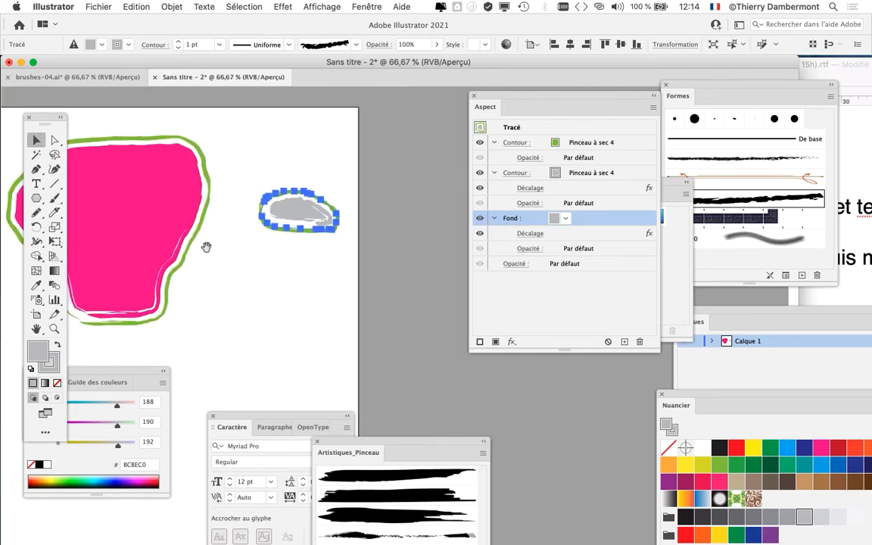
{"action": "left_click_drag", "start_coordinate": [209, 250], "coordinate": [322, 251]}
{"action": "left_click_drag", "start_coordinate": [405, 215], "coordinate": [172, 206]}
{"action": "left_click", "coordinate": [206, 291]}
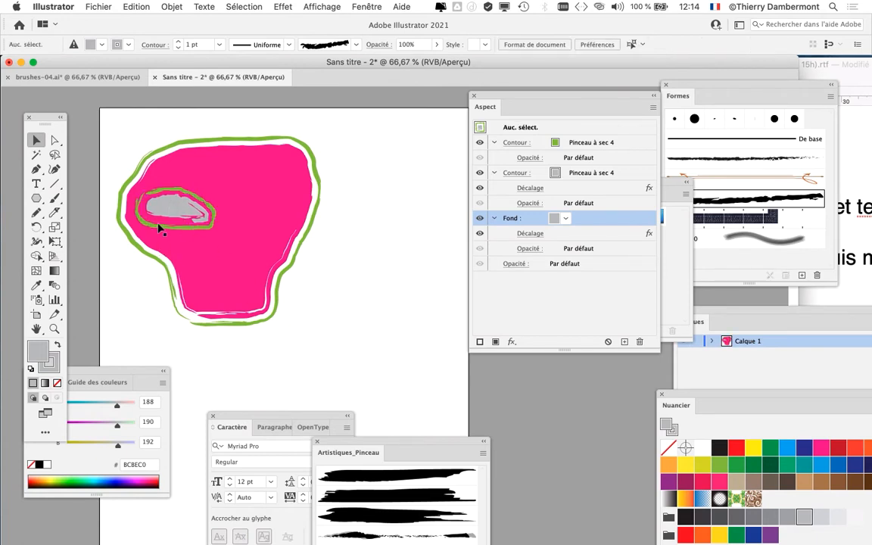
Delete the grey oval from the pink shape and undo the deletion.
{"action": "scroll", "coordinate": [162, 235], "scroll_direction": "up", "scroll_amount": 2}
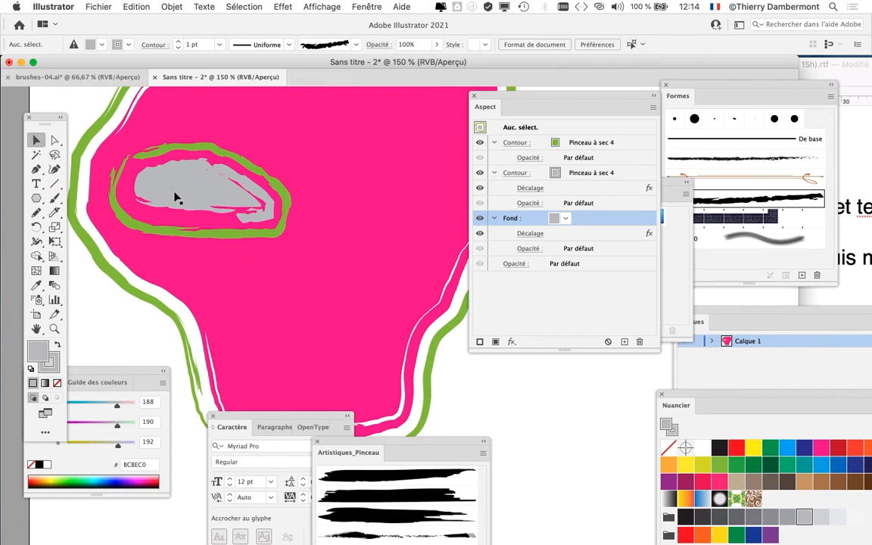
{"action": "mouse_move", "coordinate": [174, 193]}
{"action": "left_mouse_down"}
{"action": "mouse_move", "coordinate": [247, 204]}
{"action": "mouse_move", "coordinate": [165, 193]}
{"action": "mouse_move", "coordinate": [174, 197]}
{"action": "left_mouse_up"}
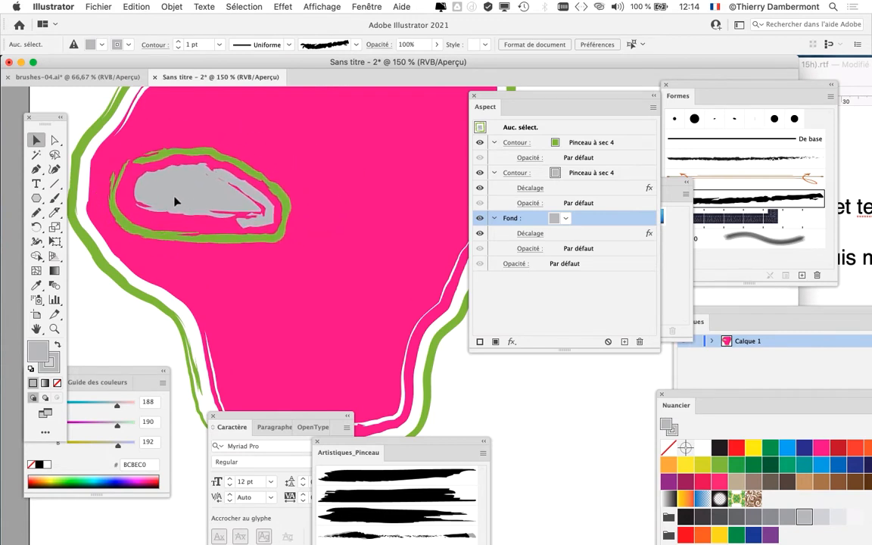
{"action": "left_click", "coordinate": [200, 224]}
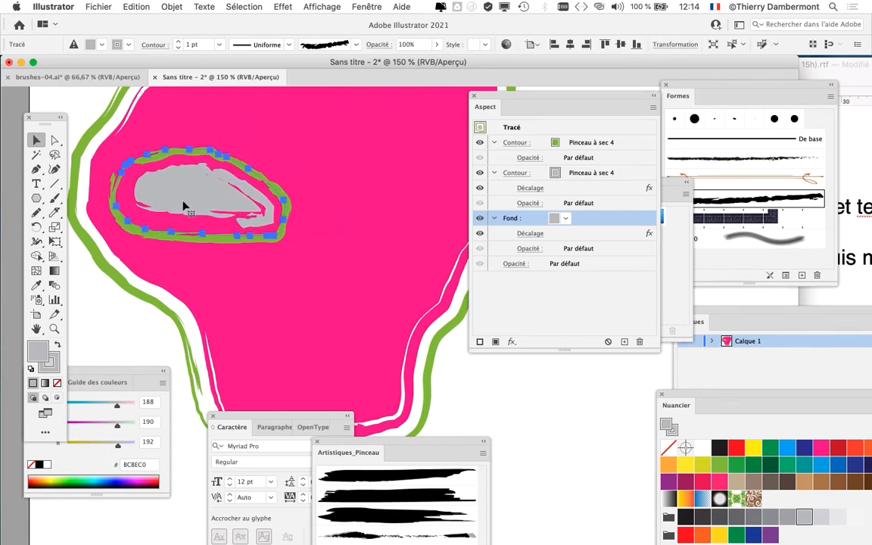
{"action": "key", "text": "Delete"}
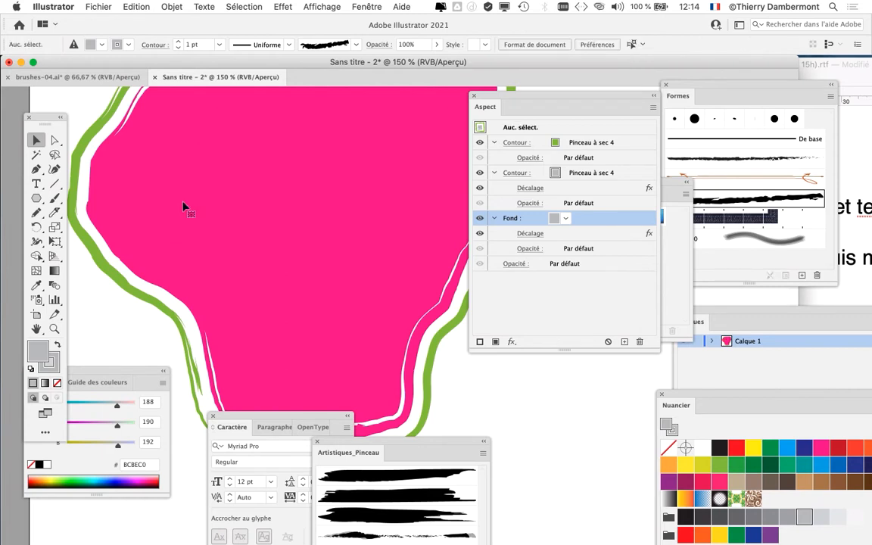
{"action": "key", "text": "super+z"}
{"action": "key", "text": "super+minus"}
{"action": "key", "text": "super+minus"}
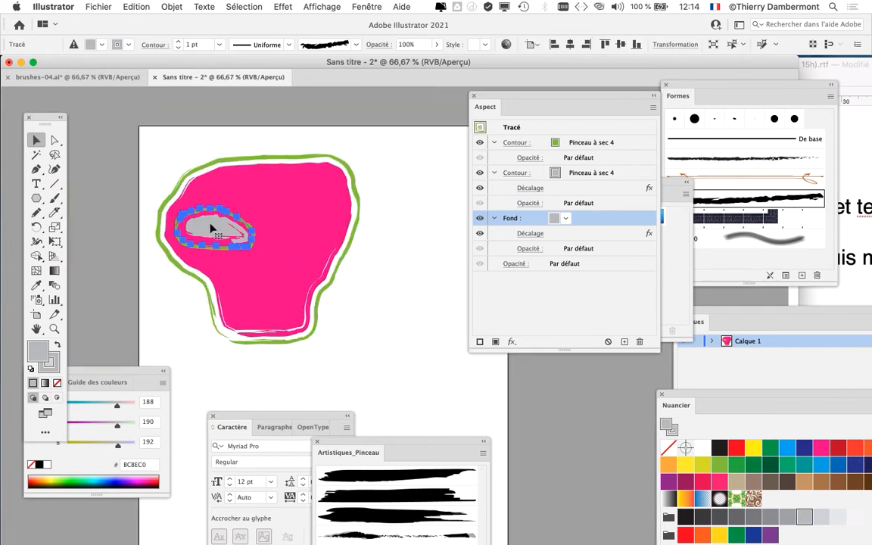
Move the grey oval away from the pink shape to the artboard's right edge and select the pink shape.
{"action": "left_click_drag", "start_coordinate": [213, 229], "coordinate": [527, 397]}
{"action": "left_click", "coordinate": [189, 204]}
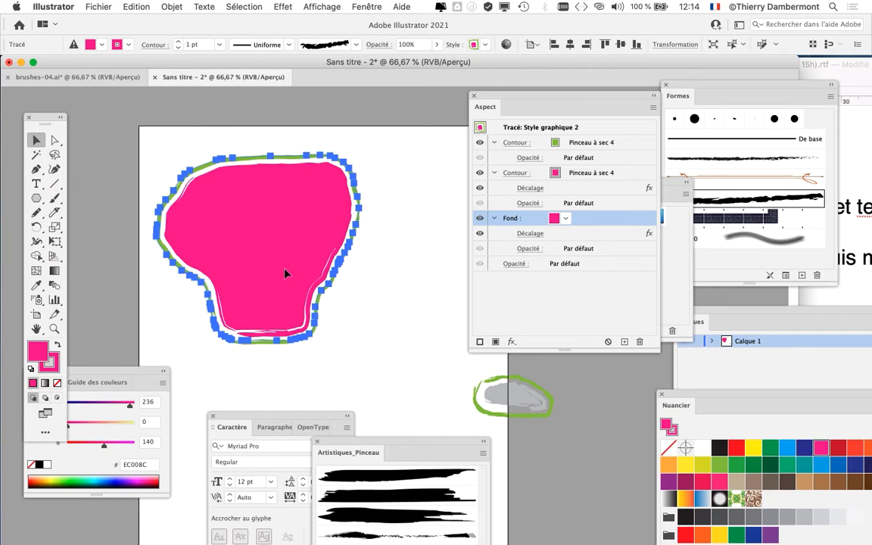
{"action": "scroll", "coordinate": [227, 228], "scroll_direction": "right", "scroll_amount": 2}
{"action": "scroll", "coordinate": [227, 228], "scroll_direction": "down", "scroll_amount": 1}
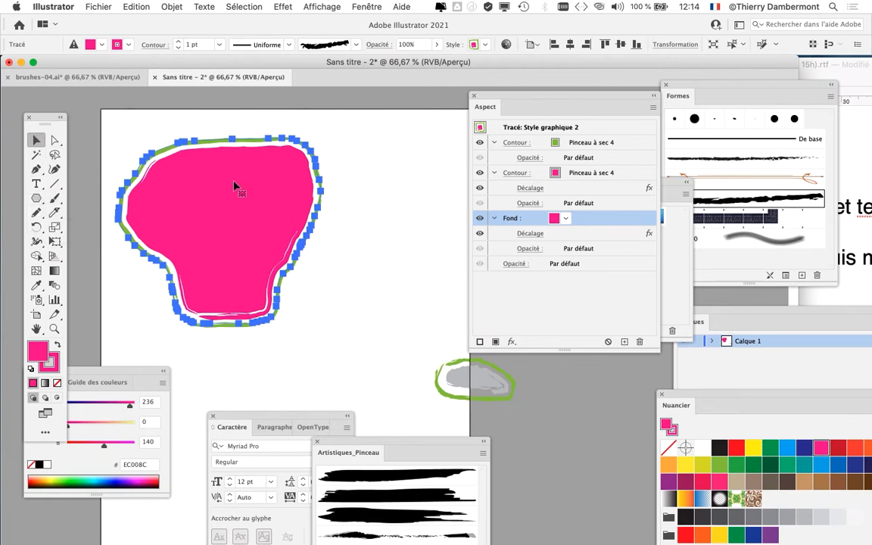
Show the layers beside the artwork, expand Calque 1 and lock the pink shape's path.
{"action": "left_click", "coordinate": [365, 6]}
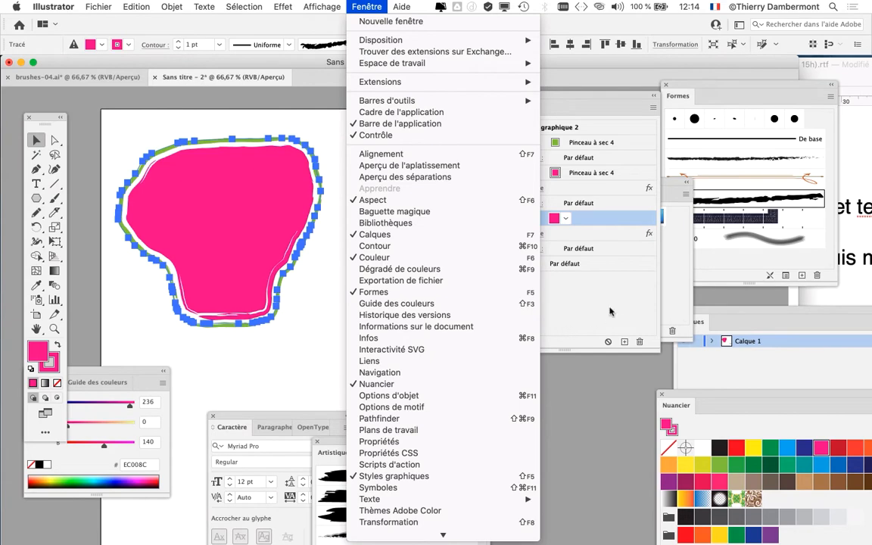
{"action": "left_click", "coordinate": [391, 234]}
{"action": "left_click", "coordinate": [358, 5]}
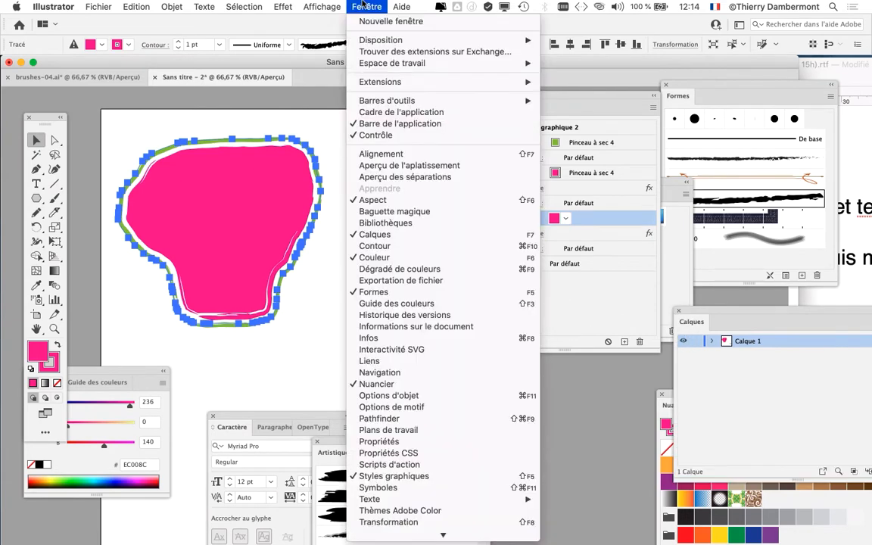
{"action": "left_click", "coordinate": [363, 5]}
{"action": "left_click_drag", "start_coordinate": [694, 309], "coordinate": [365, 137]}
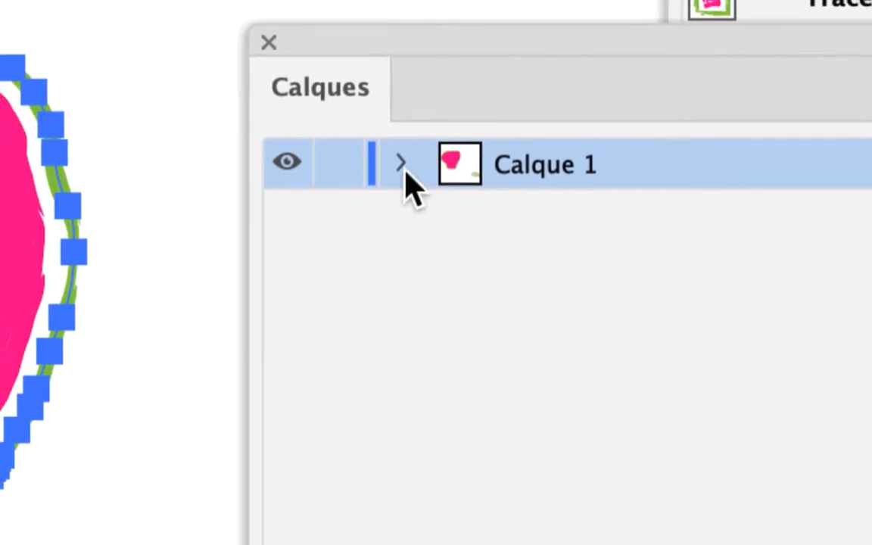
{"action": "left_click", "coordinate": [362, 140]}
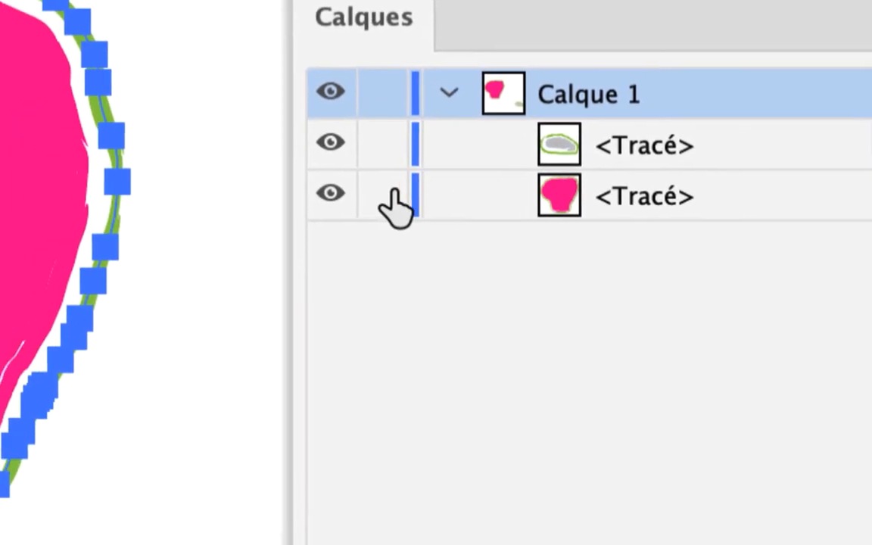
{"action": "left_click", "coordinate": [393, 199]}
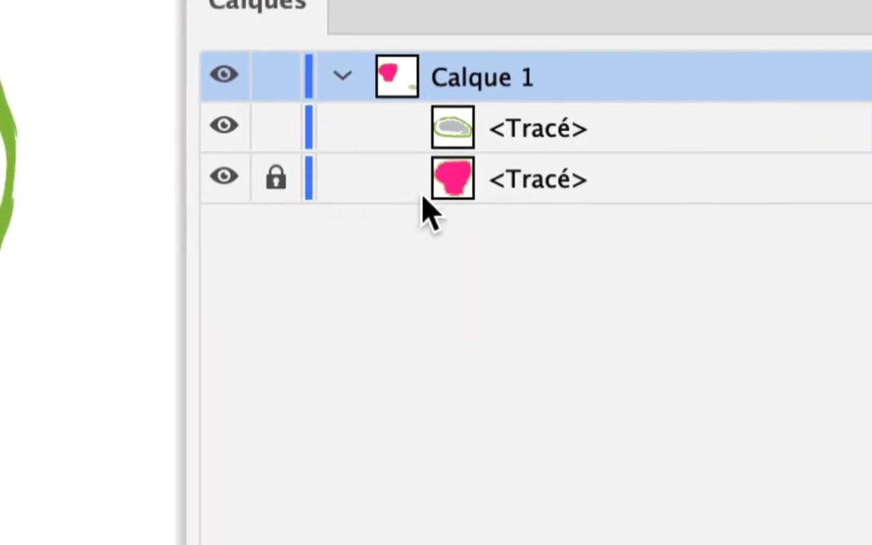
{"action": "left_click", "coordinate": [597, 211]}
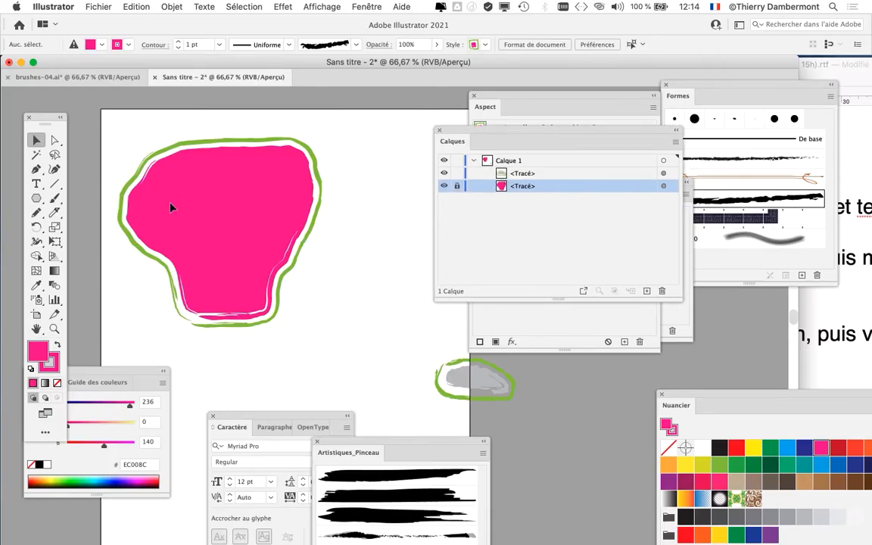
Activate the Pencil tool and rearrange the swatches and appearance panels, making the appearance panel smaller.
{"action": "scroll", "coordinate": [171, 206], "scroll_direction": "up", "scroll_amount": 1}
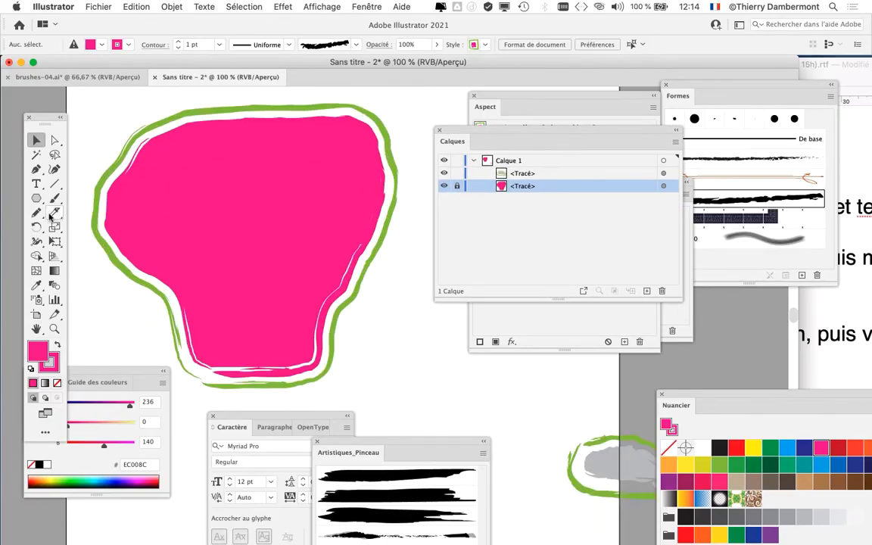
{"action": "left_click", "coordinate": [37, 214]}
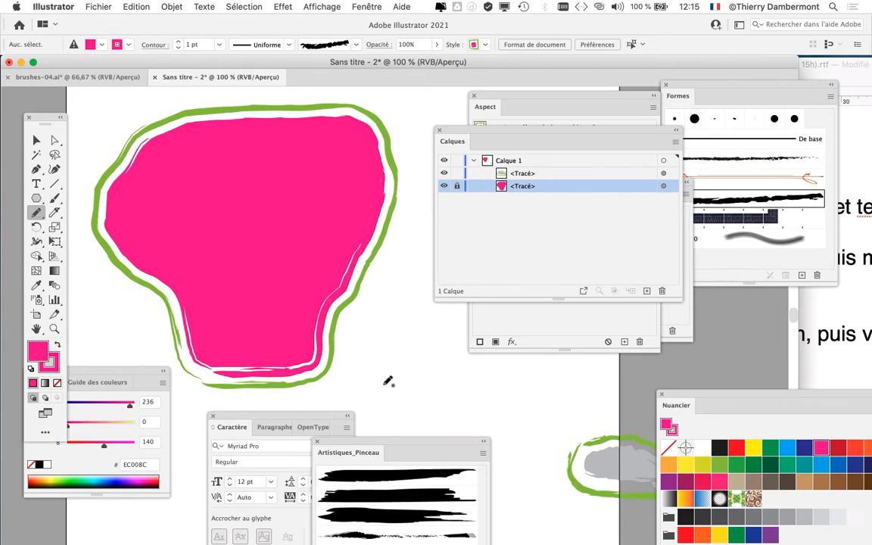
{"action": "left_click_drag", "start_coordinate": [688, 399], "coordinate": [721, 359]}
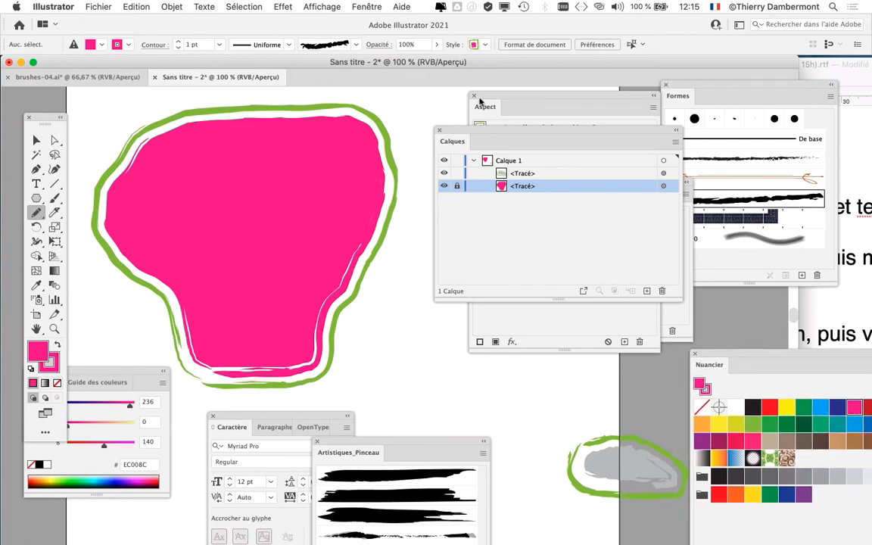
{"action": "left_click_drag", "start_coordinate": [485, 96], "coordinate": [234, 99]}
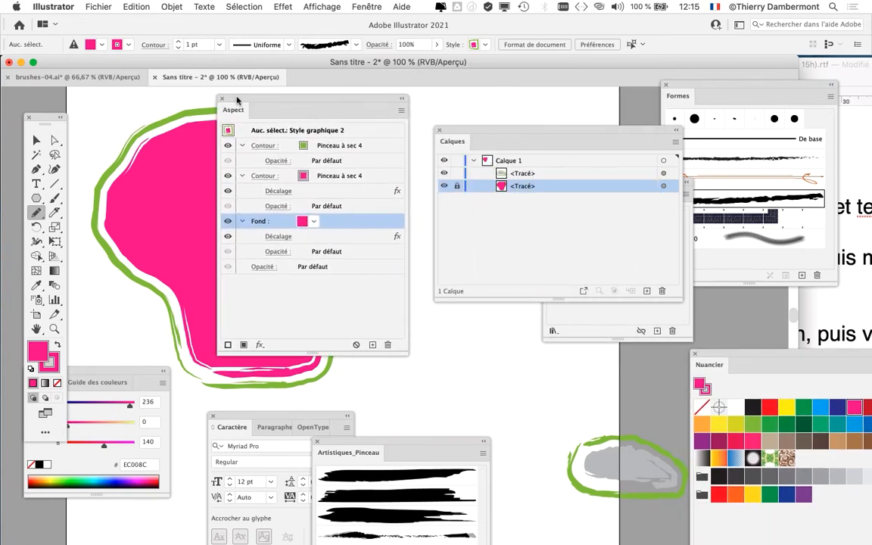
{"action": "left_click_drag", "start_coordinate": [406, 351], "coordinate": [367, 280]}
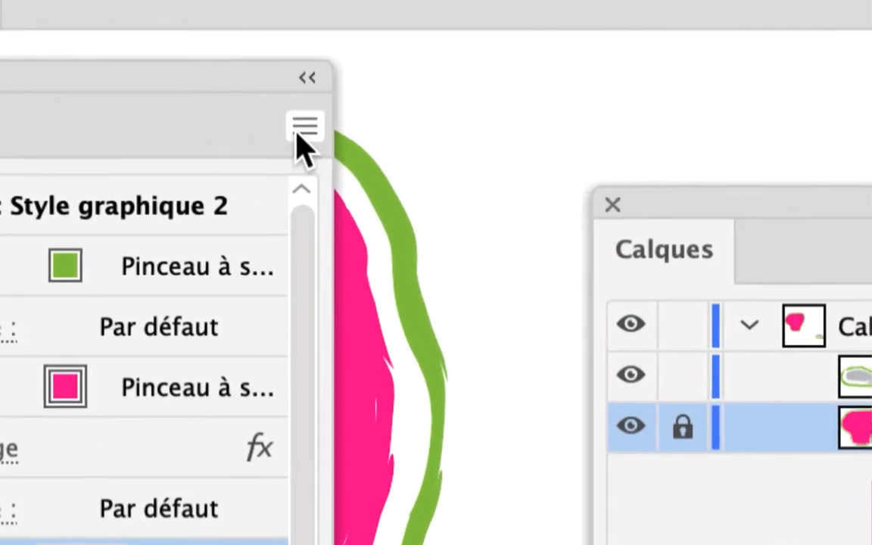
Reduce the current graphic style to its basic appearance and set the fill to grey C=0 M=0 J=0 N=30.
{"action": "left_click", "coordinate": [300, 135]}
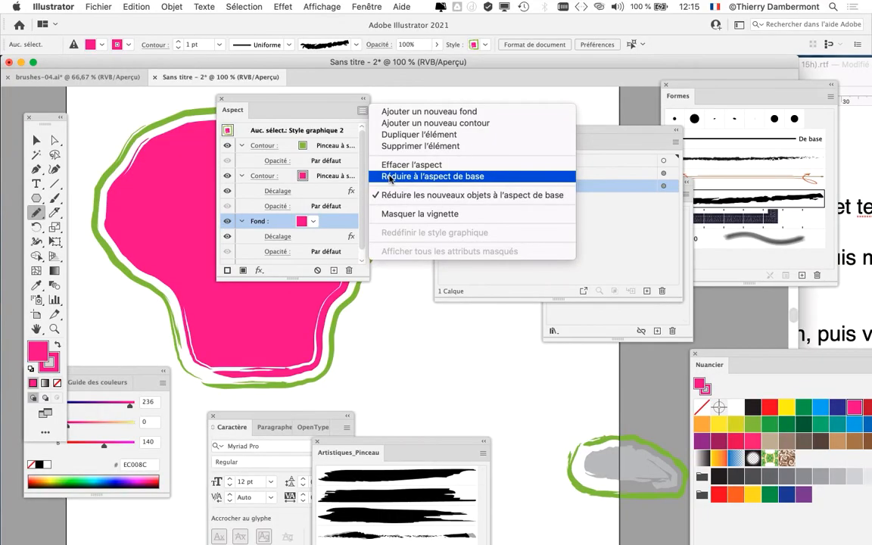
{"action": "left_click", "coordinate": [390, 177]}
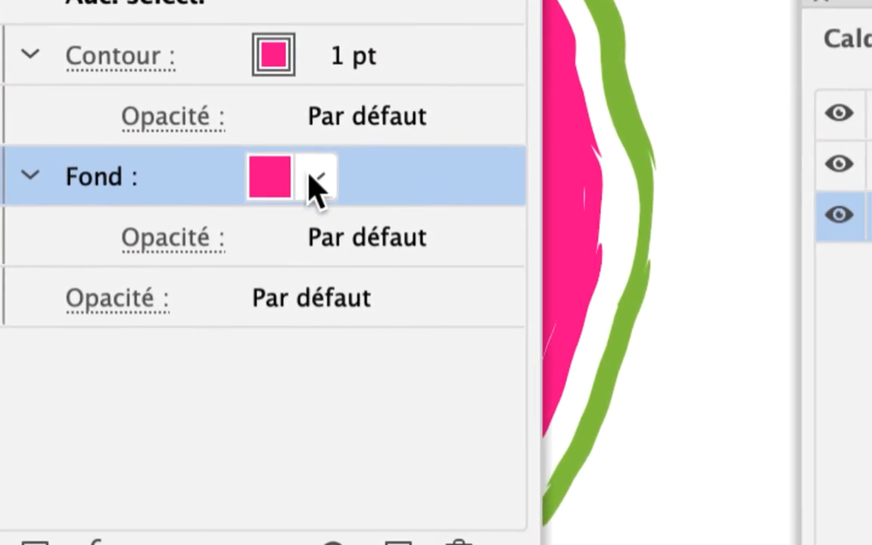
{"action": "left_click", "coordinate": [316, 182]}
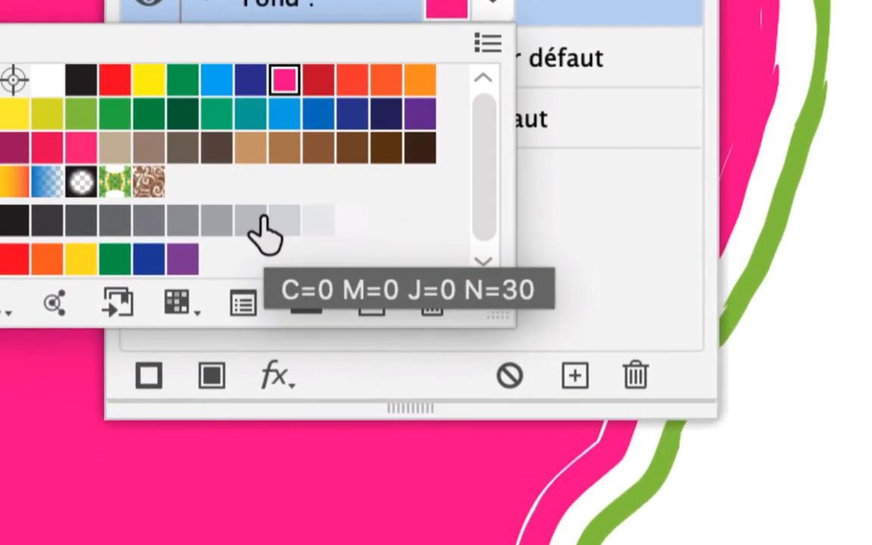
{"action": "left_click", "coordinate": [258, 221]}
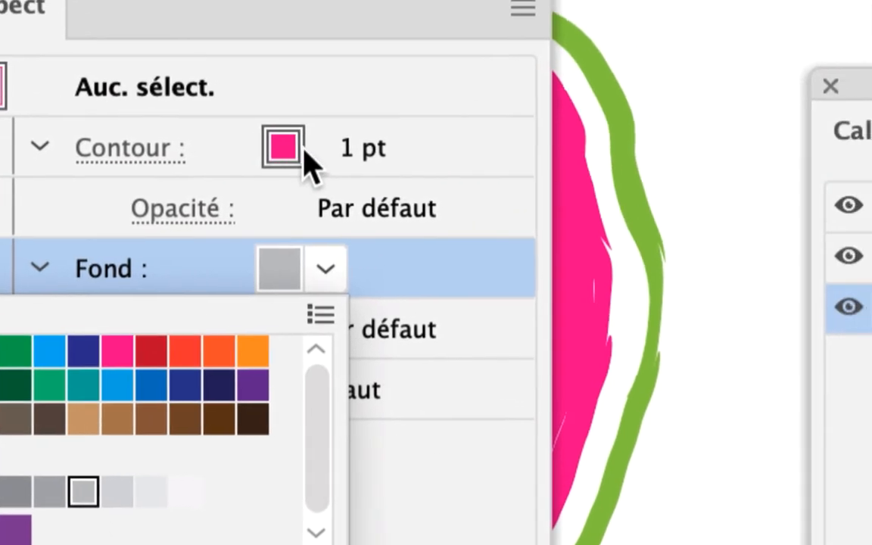
Set the basic appearance's stroke to black and its fill to none.
{"action": "left_click", "coordinate": [305, 148]}
{"action": "left_click", "coordinate": [313, 150]}
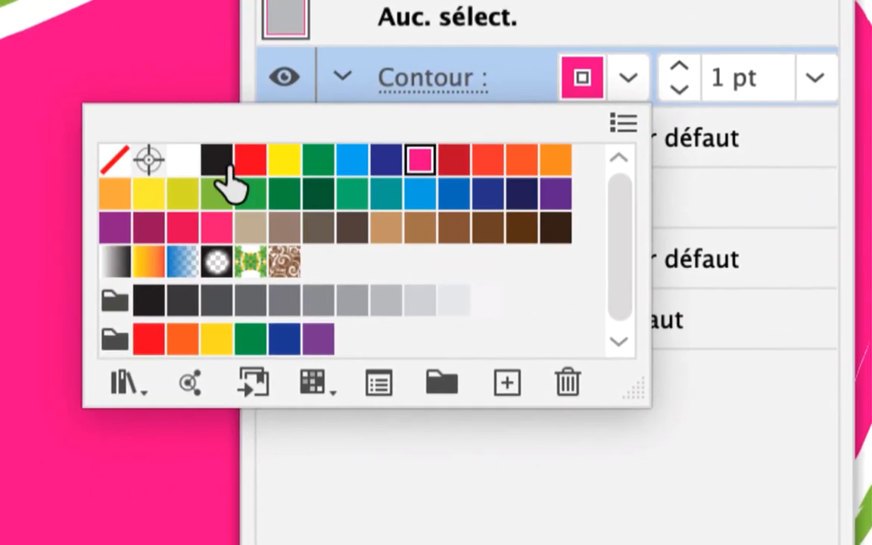
{"action": "left_click", "coordinate": [227, 166]}
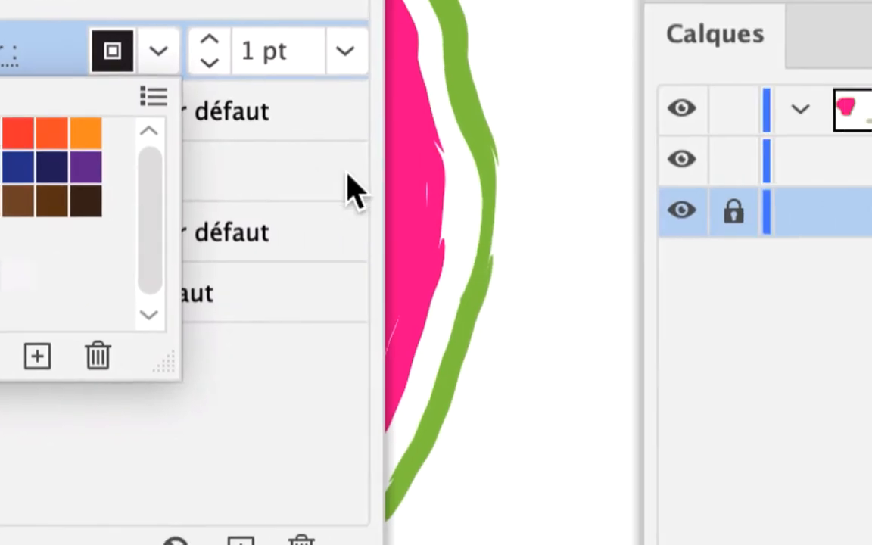
{"action": "left_click", "coordinate": [329, 174]}
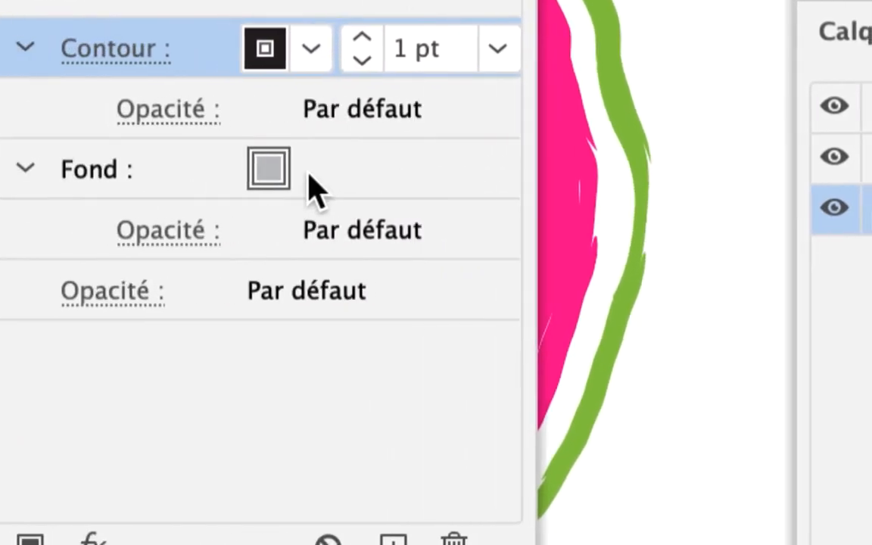
{"action": "left_click", "coordinate": [156, 173]}
{"action": "left_click", "coordinate": [156, 173]}
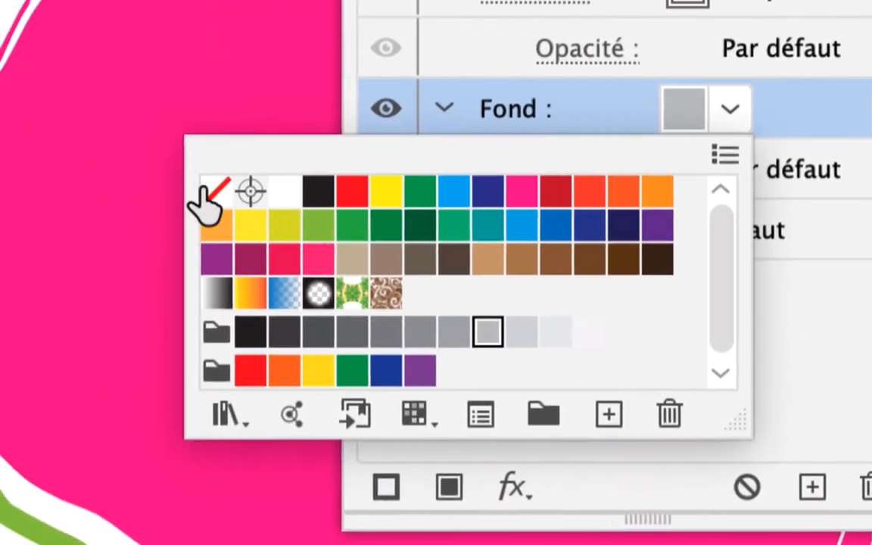
{"action": "left_click", "coordinate": [12, 209]}
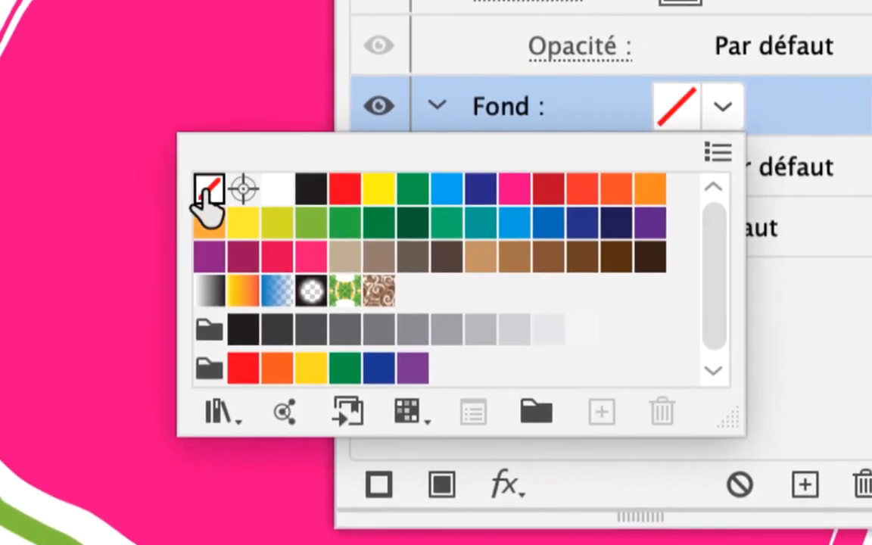
{"action": "left_click", "coordinate": [572, 68]}
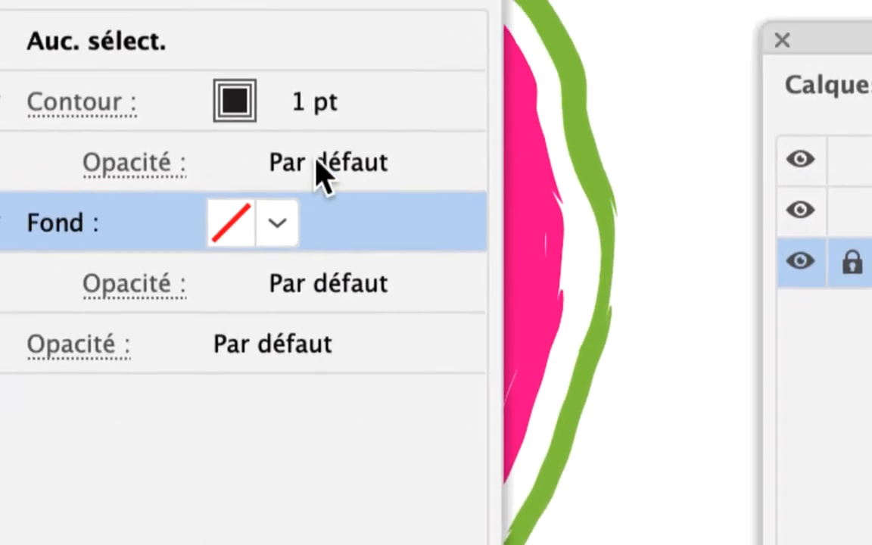
{"action": "left_click", "coordinate": [273, 104]}
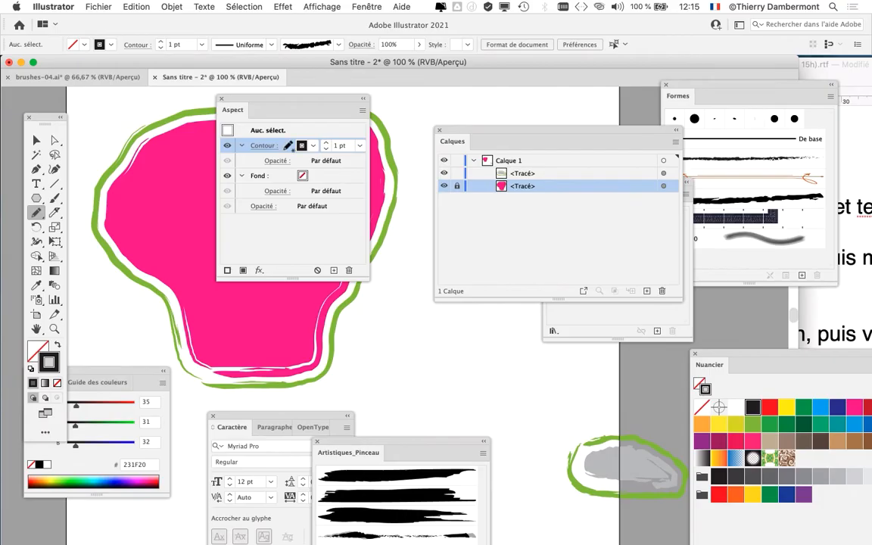
Move the layers and appearance panels off the pink shape and check the appearance option for new objects.
{"action": "left_click_drag", "start_coordinate": [505, 129], "coordinate": [486, 362]}
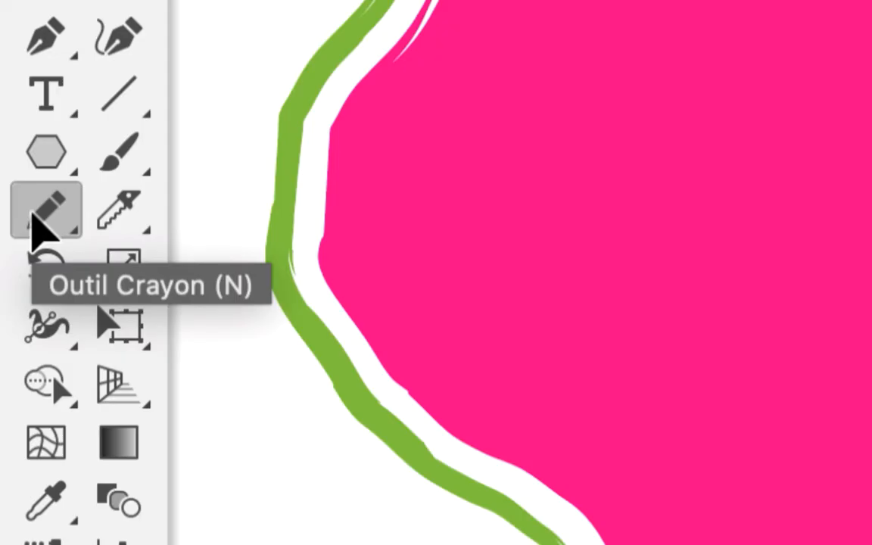
{"action": "left_click", "coordinate": [34, 214]}
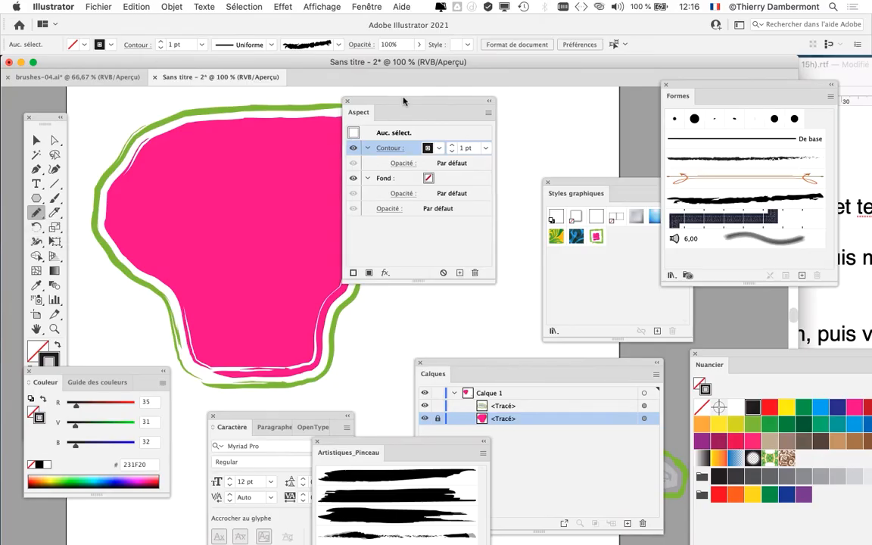
{"action": "left_click_drag", "start_coordinate": [490, 116], "coordinate": [472, 147]}
{"action": "left_click", "coordinate": [471, 144]}
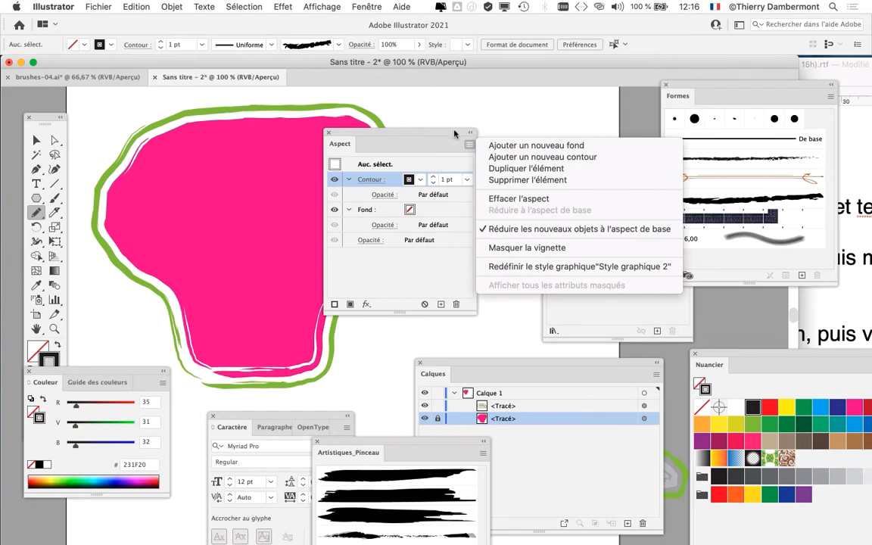
{"action": "left_click", "coordinate": [454, 133]}
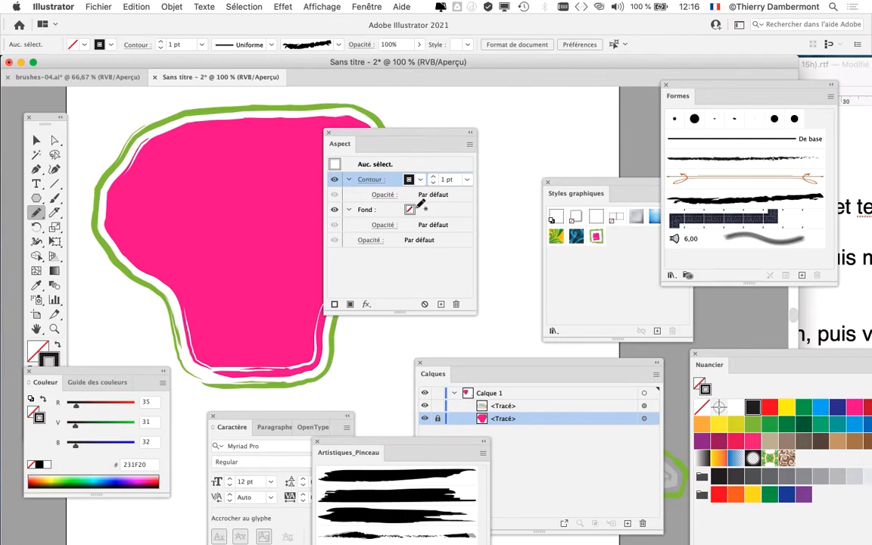
{"action": "left_click_drag", "start_coordinate": [350, 133], "coordinate": [493, 122]}
Draw two closed freehand eye outlines side by side on the upper half of the pink shape and deselect them.
{"action": "mouse_move", "coordinate": [174, 186]}
{"action": "left_mouse_down"}
{"action": "mouse_move", "coordinate": [162, 221]}
{"action": "mouse_move", "coordinate": [232, 237]}
{"action": "mouse_move", "coordinate": [241, 202]}
{"action": "mouse_move", "coordinate": [185, 184]}
{"action": "left_mouse_up"}
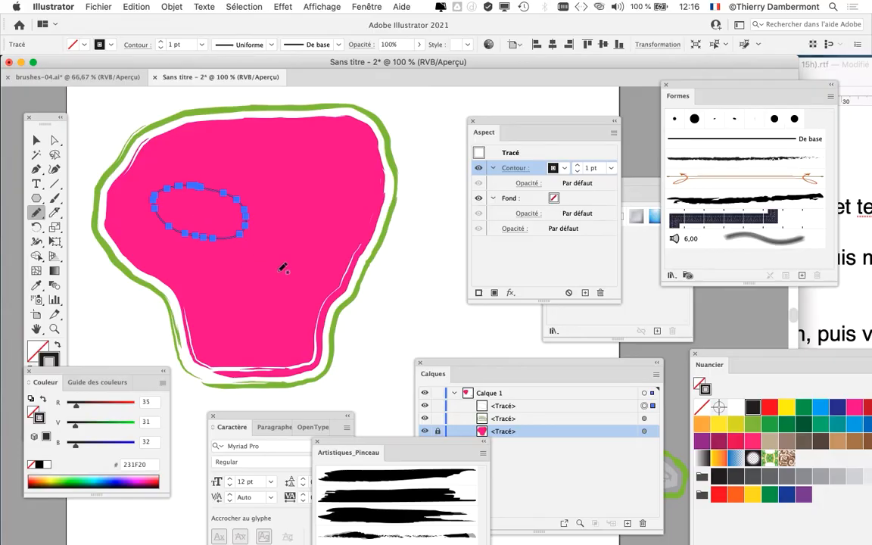
{"action": "mouse_move", "coordinate": [315, 180]}
{"action": "left_mouse_down"}
{"action": "mouse_move", "coordinate": [276, 218]}
{"action": "mouse_move", "coordinate": [301, 234]}
{"action": "mouse_move", "coordinate": [338, 225]}
{"action": "mouse_move", "coordinate": [352, 204]}
{"action": "mouse_move", "coordinate": [319, 180]}
{"action": "left_mouse_up"}
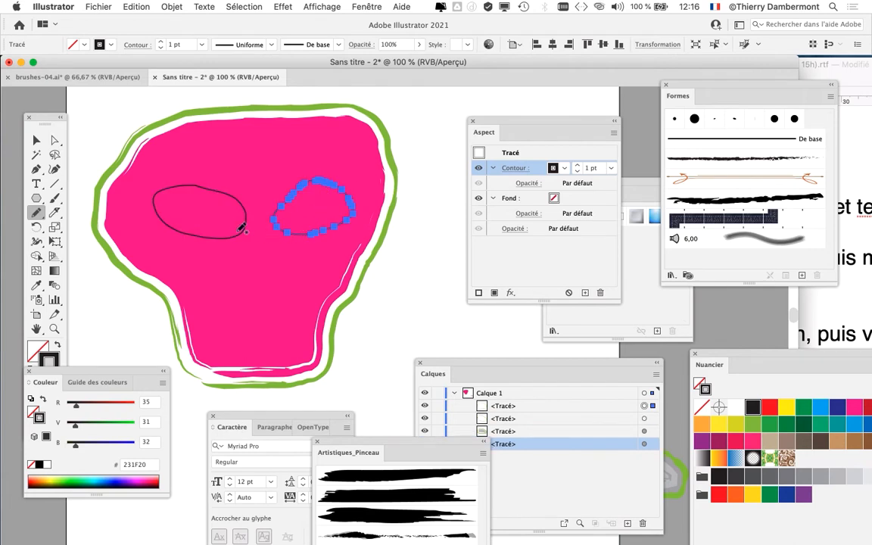
{"action": "left_click", "coordinate": [36, 140]}
{"action": "left_click", "coordinate": [88, 140]}
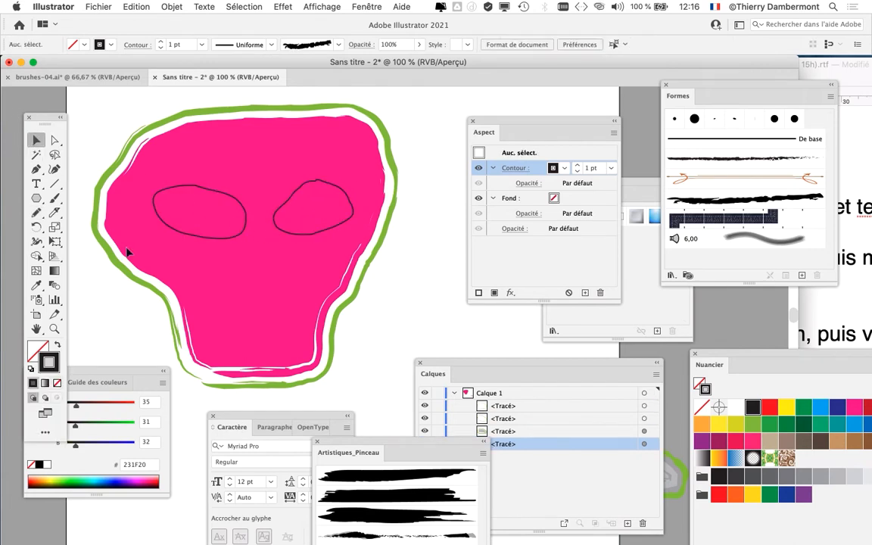
{"action": "scroll", "coordinate": [362, 261], "scroll_direction": "down", "scroll_amount": 1}
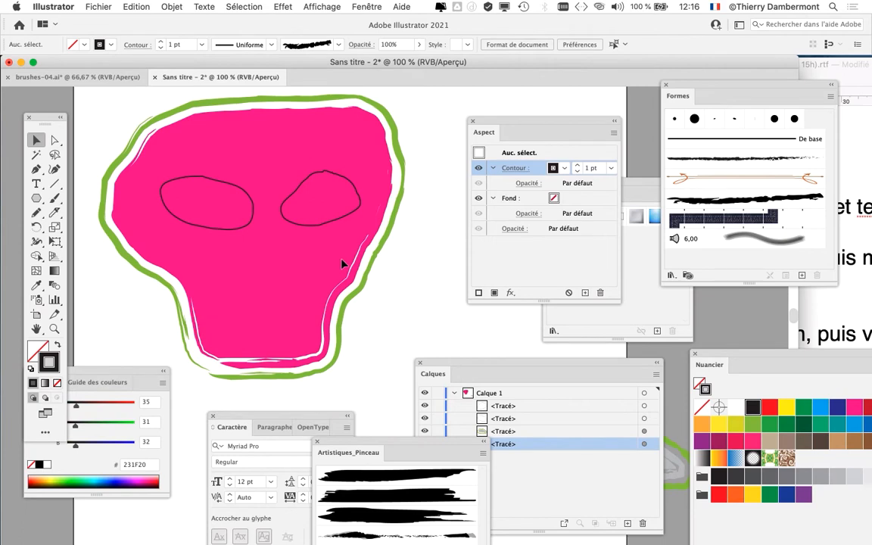
{"action": "scroll", "coordinate": [342, 263], "scroll_direction": "down", "scroll_amount": 1}
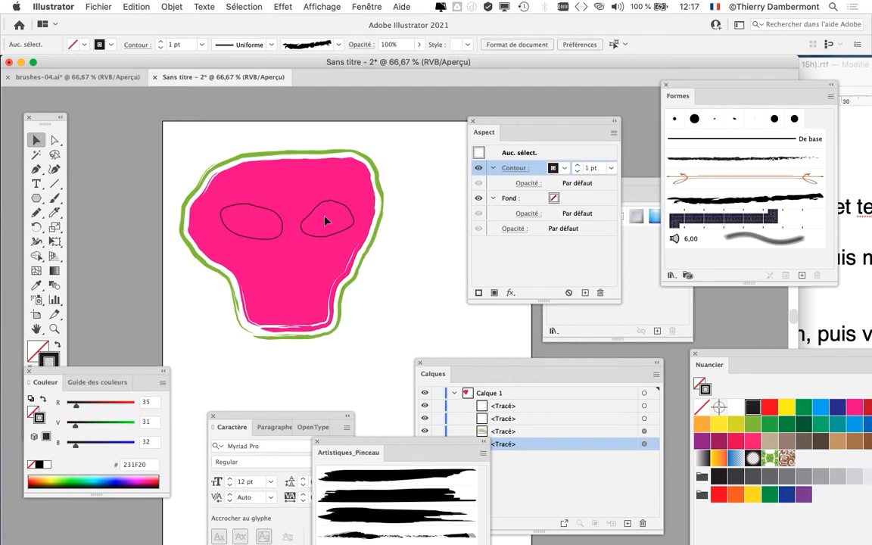
{"action": "scroll", "coordinate": [326, 221], "scroll_direction": "up", "scroll_amount": 2}
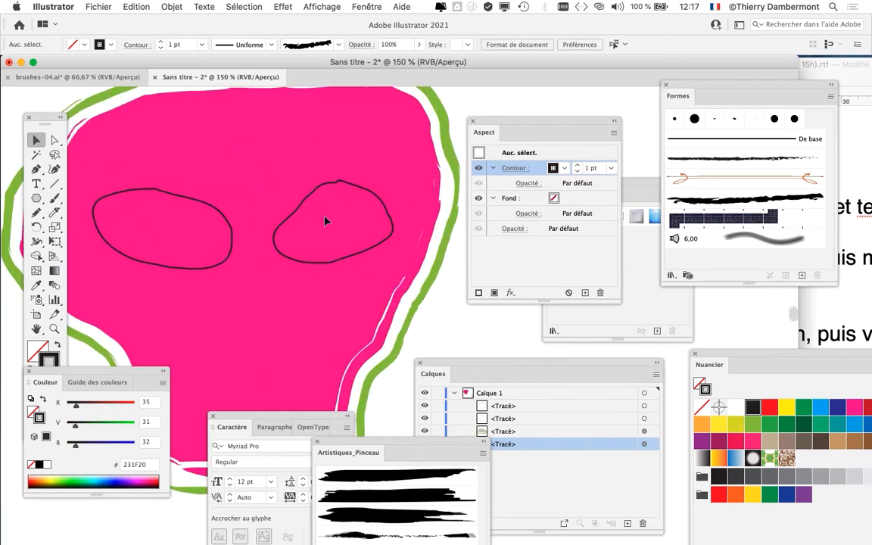
{"action": "scroll", "coordinate": [292, 325], "scroll_direction": "down", "scroll_amount": 1}
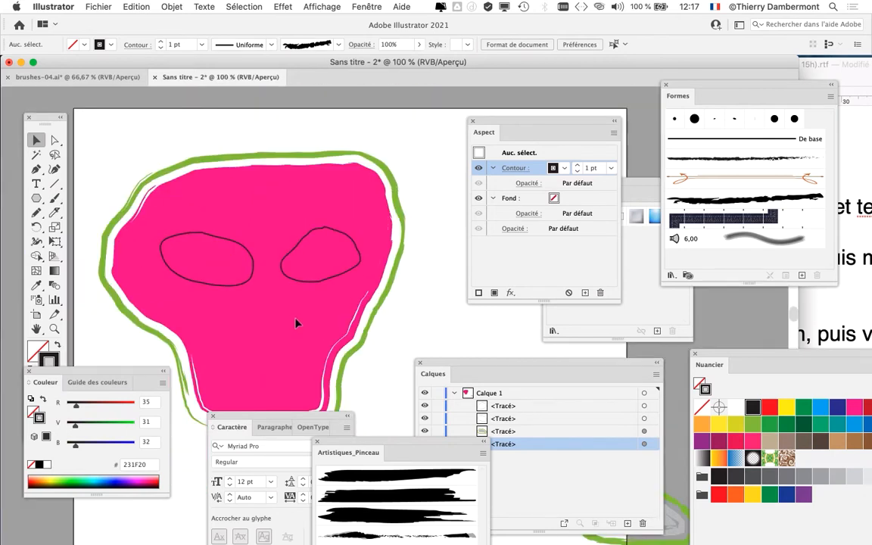
{"action": "left_click_drag", "start_coordinate": [292, 311], "coordinate": [278, 276]}
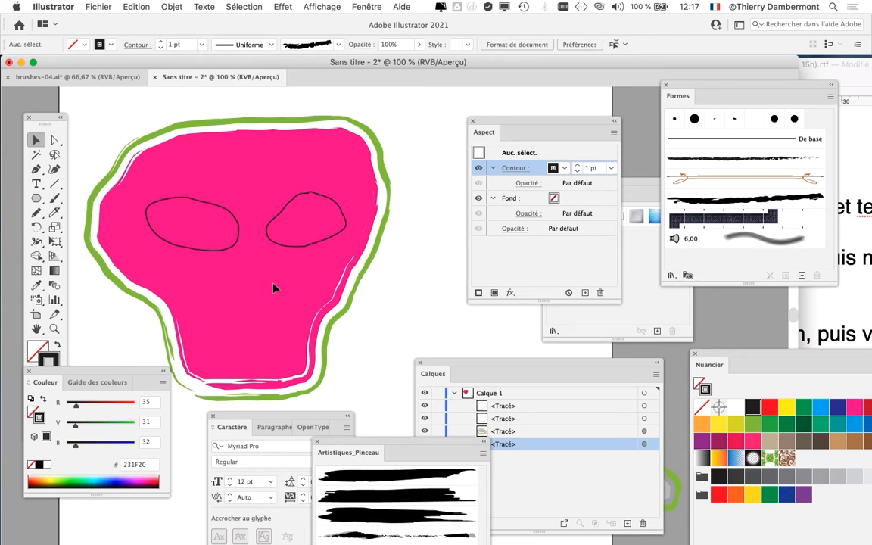
Save the document as halloween-01.ai in Adobe Illustrator format, accepting the default save options.
{"action": "left_click", "coordinate": [92, 7]}
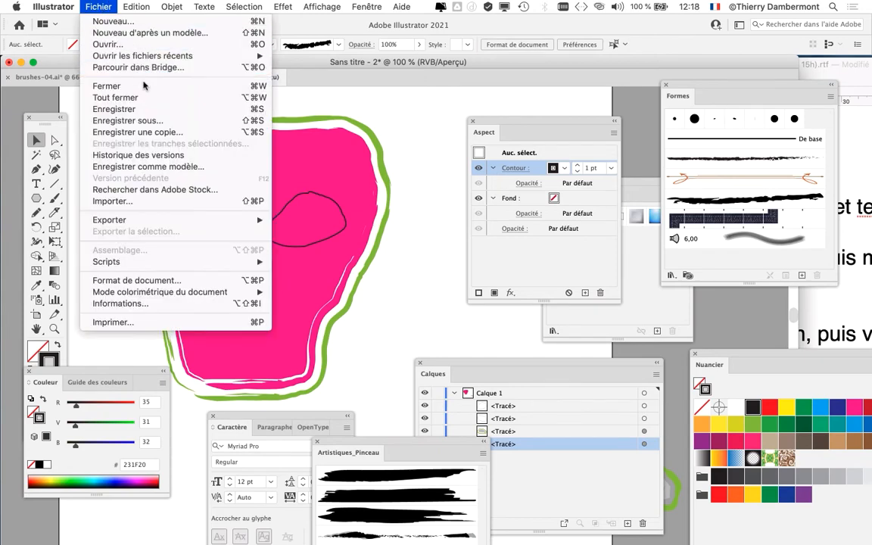
{"action": "left_click", "coordinate": [161, 120]}
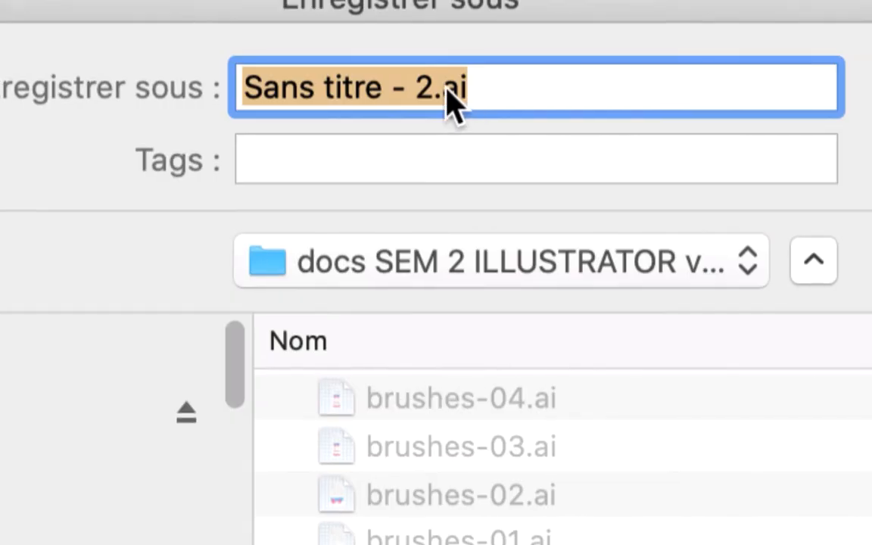
{"action": "left_click", "coordinate": [447, 90]}
{"action": "left_click_drag", "start_coordinate": [446, 90], "coordinate": [379, 43]}
{"action": "type", "text": "hallo"}
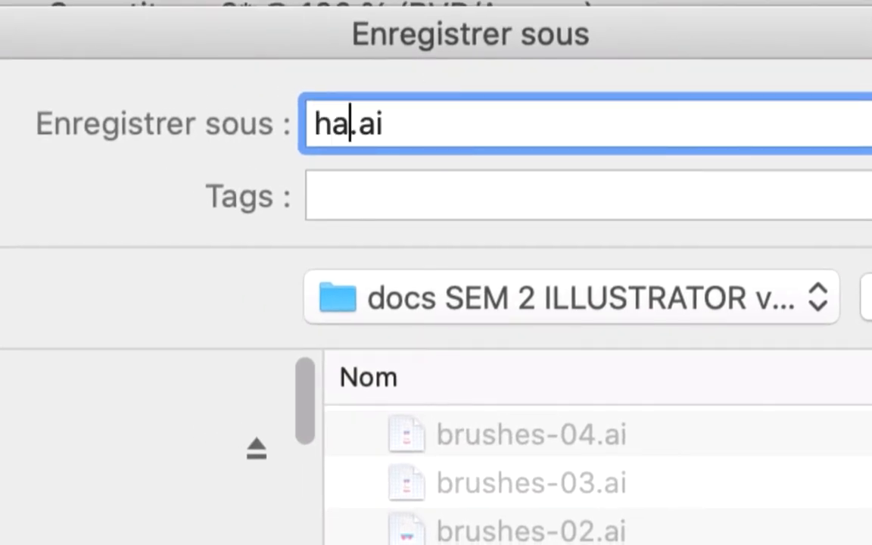
{"action": "type", "text": "ween-01"}
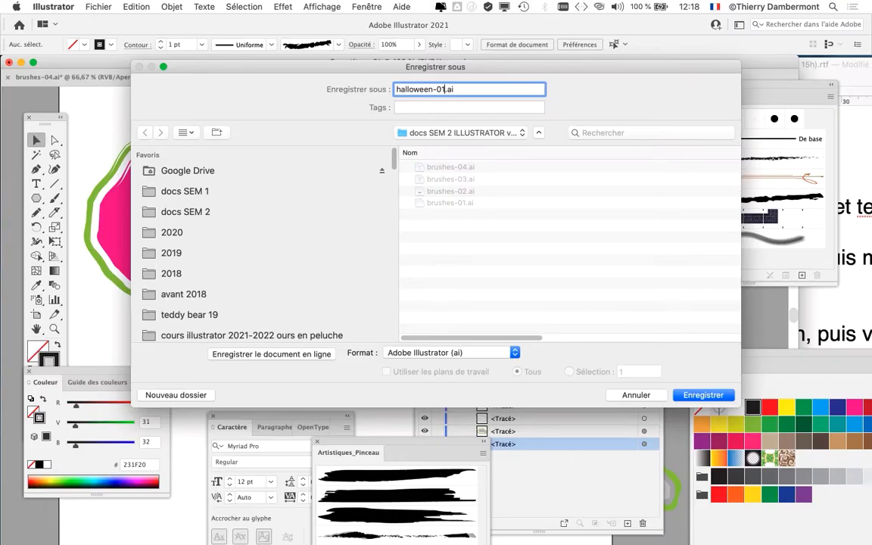
{"action": "key", "text": "Return"}
{"action": "key", "text": "Return"}
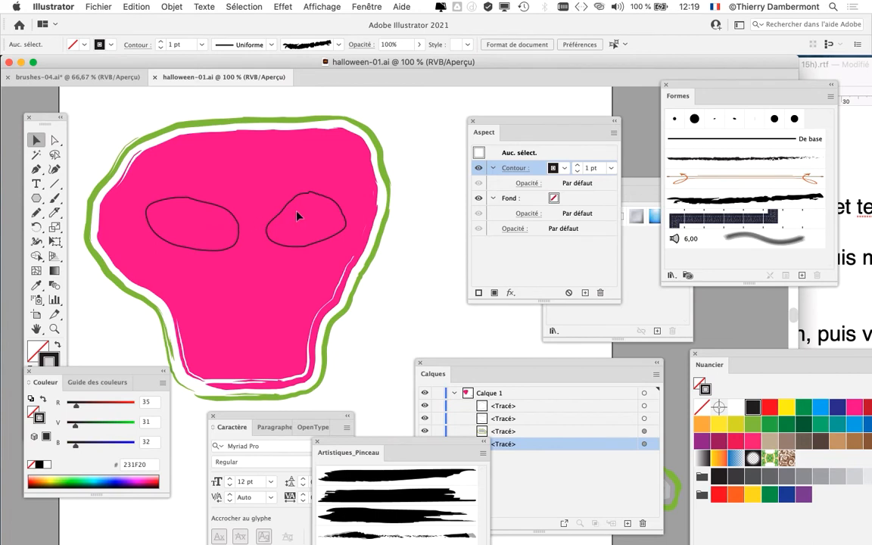
Unlock the pink head path in the layer stack so it can be selected together with the two eye outlines.
{"action": "key", "text": "super+minus"}
{"action": "key", "text": "super+minus"}
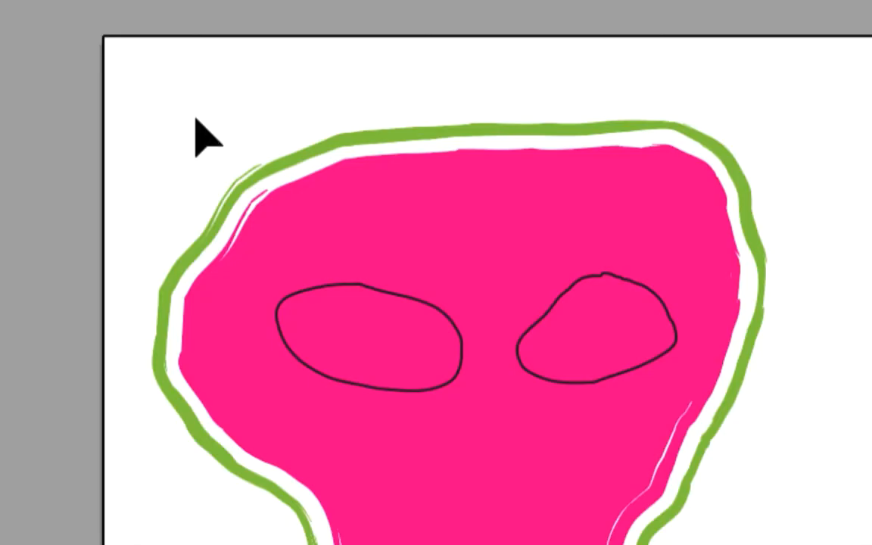
{"action": "left_click_drag", "start_coordinate": [195, 136], "coordinate": [709, 520]}
{"action": "left_click_drag", "start_coordinate": [298, 199], "coordinate": [277, 184]}
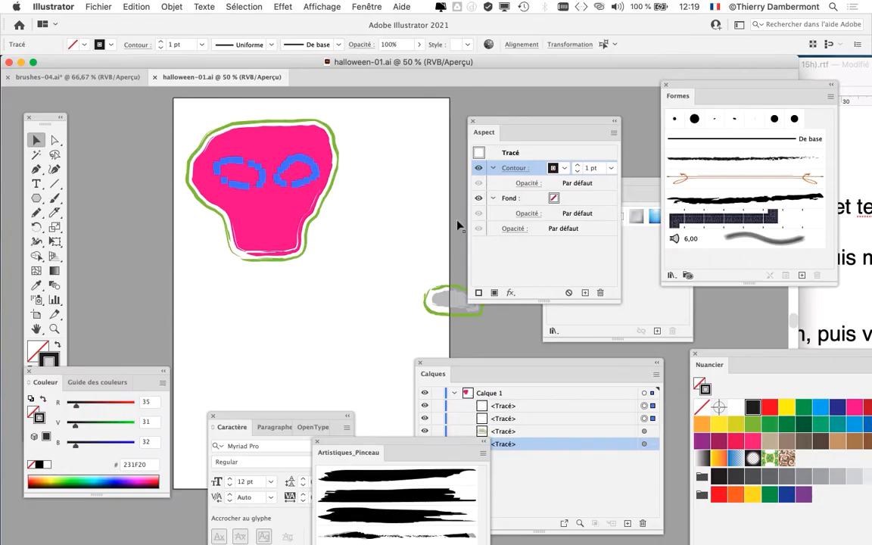
{"action": "left_click_drag", "start_coordinate": [446, 373], "coordinate": [402, 131]}
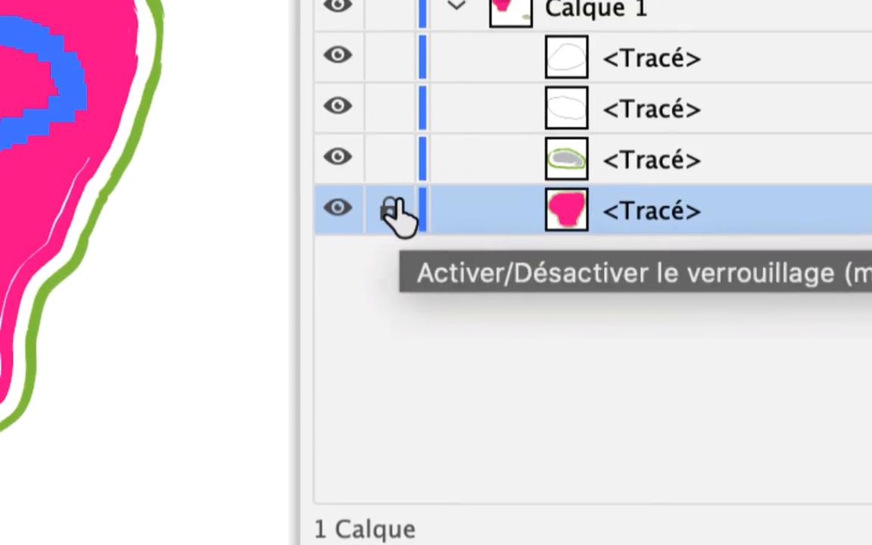
{"action": "left_click", "coordinate": [395, 203]}
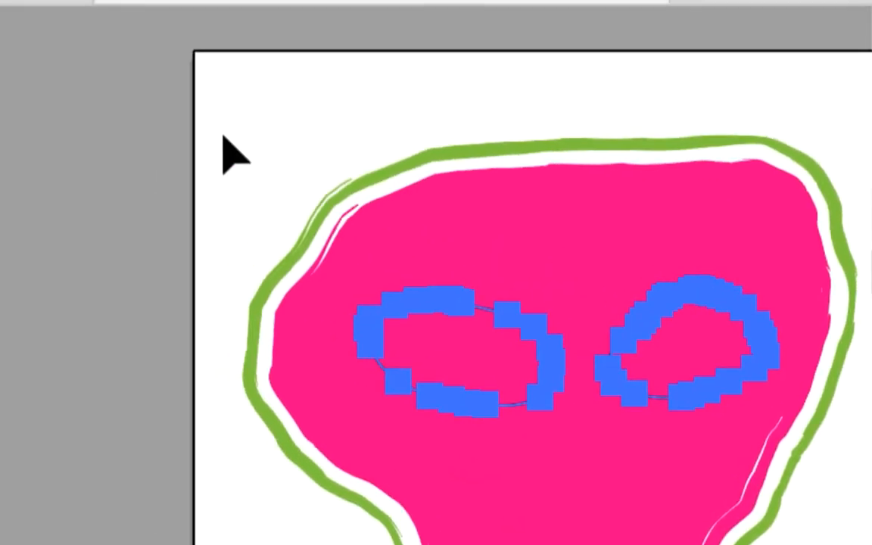
Duplicate the pink head and its two eyes directly below the original, and move the panels clear of the copy.
{"action": "left_click_drag", "start_coordinate": [224, 134], "coordinate": [344, 222]}
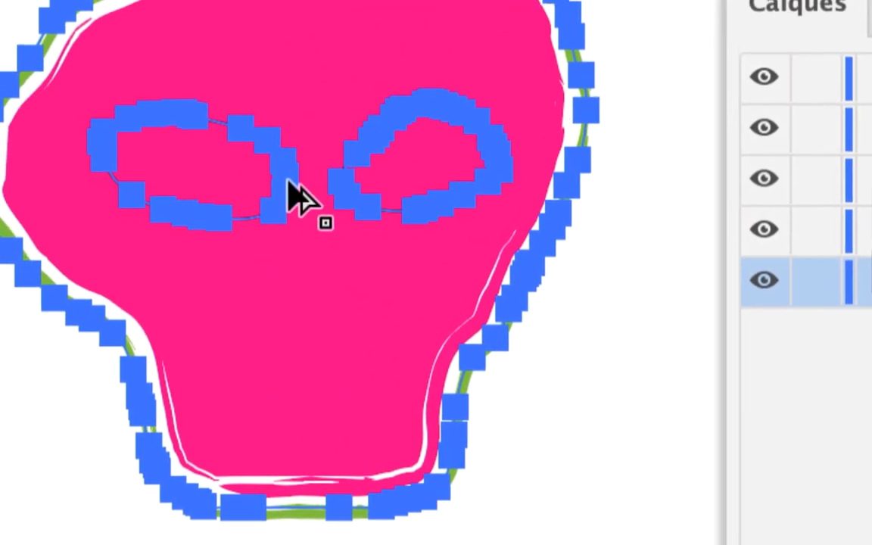
{"action": "left_click_drag", "start_coordinate": [287, 178], "coordinate": [292, 316]}
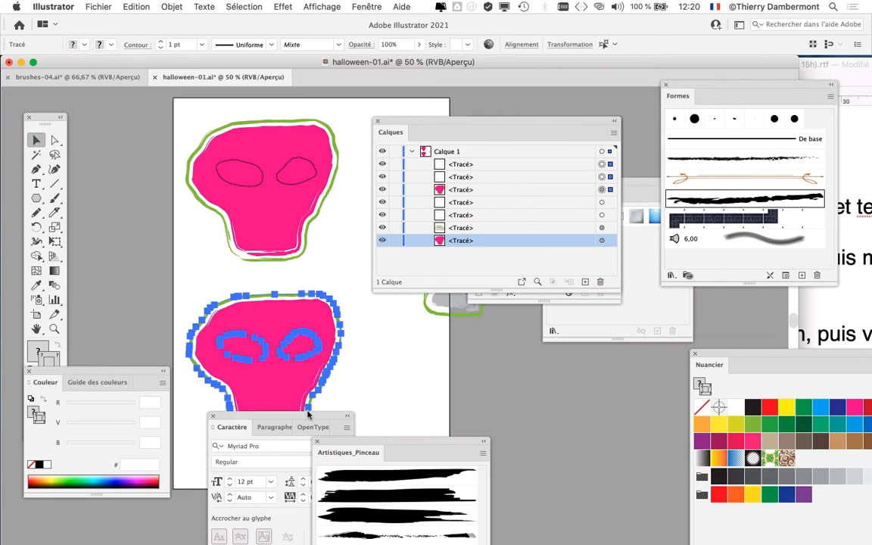
{"action": "left_click_drag", "start_coordinate": [308, 414], "coordinate": [604, 426]}
{"action": "left_click_drag", "start_coordinate": [386, 443], "coordinate": [268, 504]}
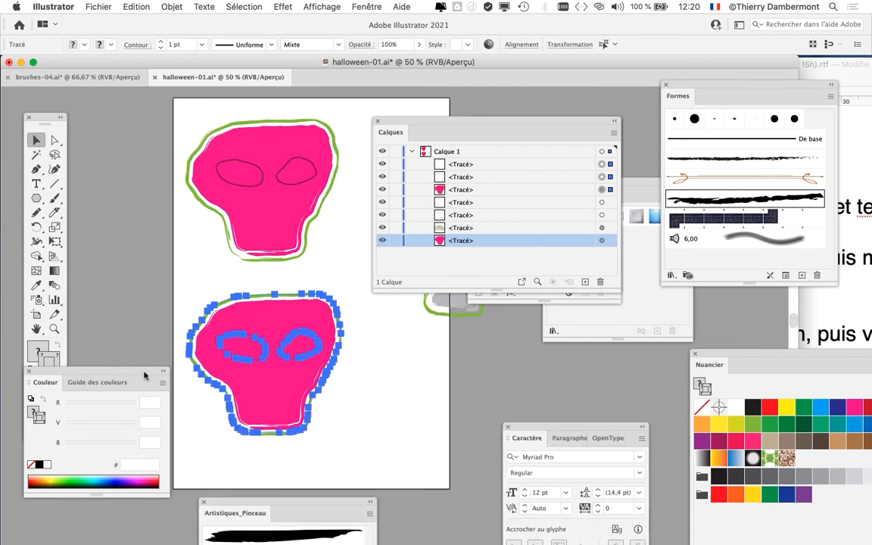
{"action": "left_click_drag", "start_coordinate": [147, 373], "coordinate": [82, 474]}
{"action": "left_click_drag", "start_coordinate": [406, 131], "coordinate": [536, 115]}
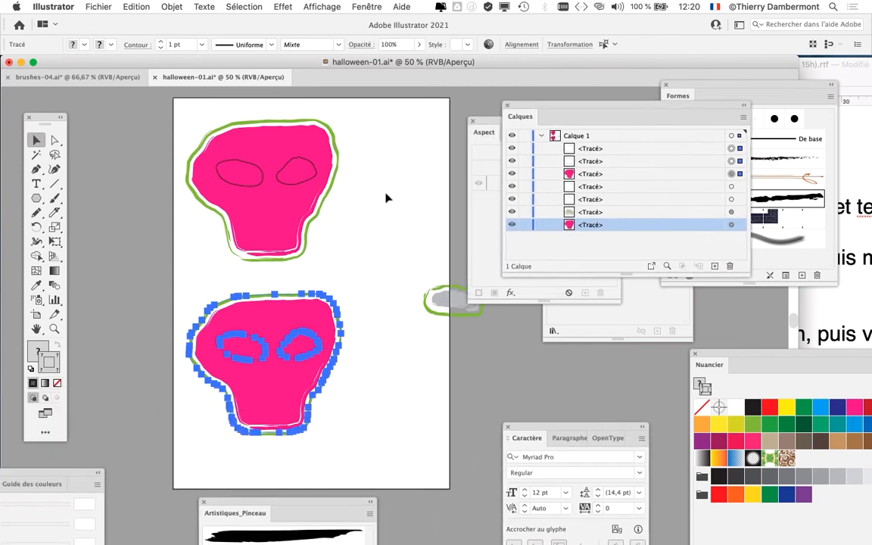
Select the upper head together with its two eye outlines and bring the layer list into full view.
{"action": "left_click", "coordinate": [364, 362]}
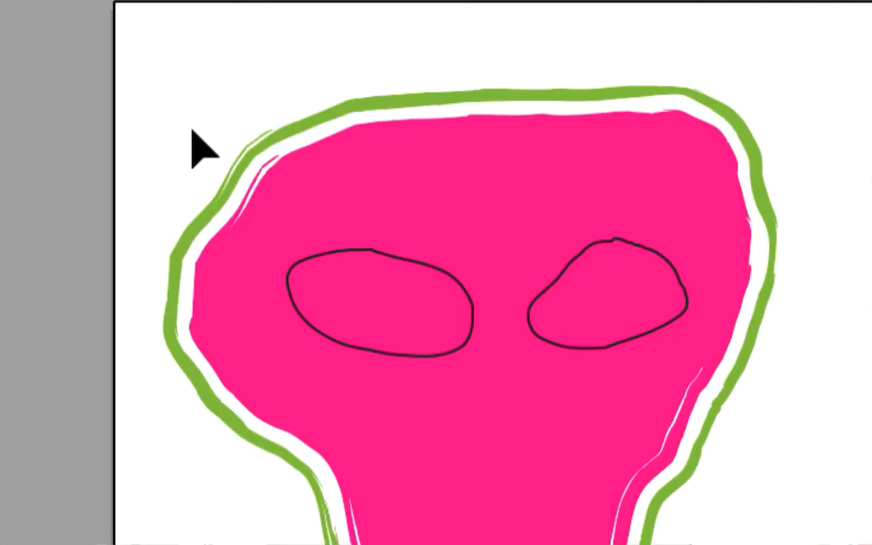
{"action": "left_click_drag", "start_coordinate": [180, 112], "coordinate": [607, 328]}
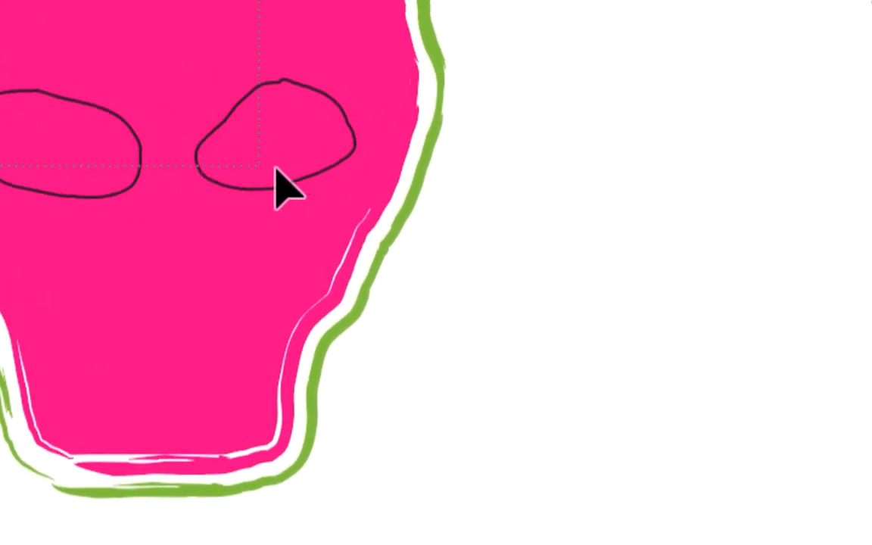
{"action": "left_click_drag", "start_coordinate": [277, 182], "coordinate": [275, 179]}
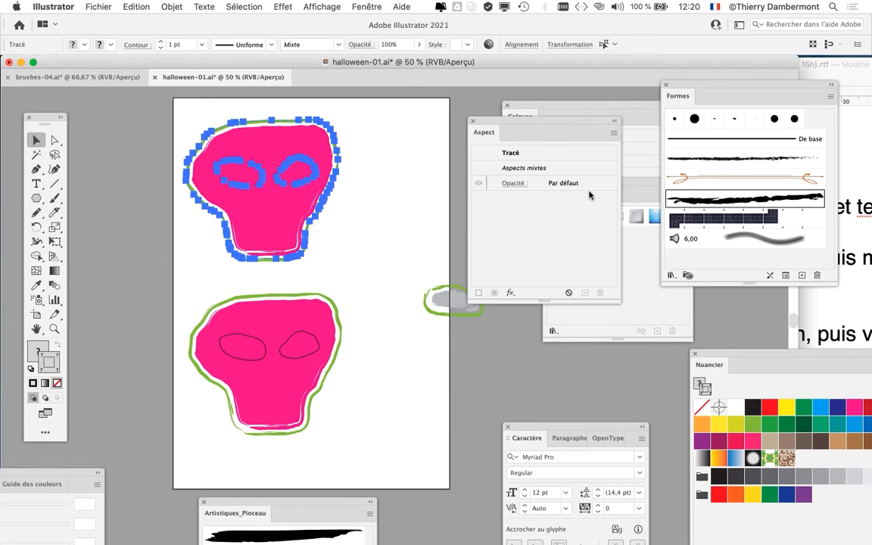
{"action": "left_click_drag", "start_coordinate": [507, 131], "coordinate": [428, 329]}
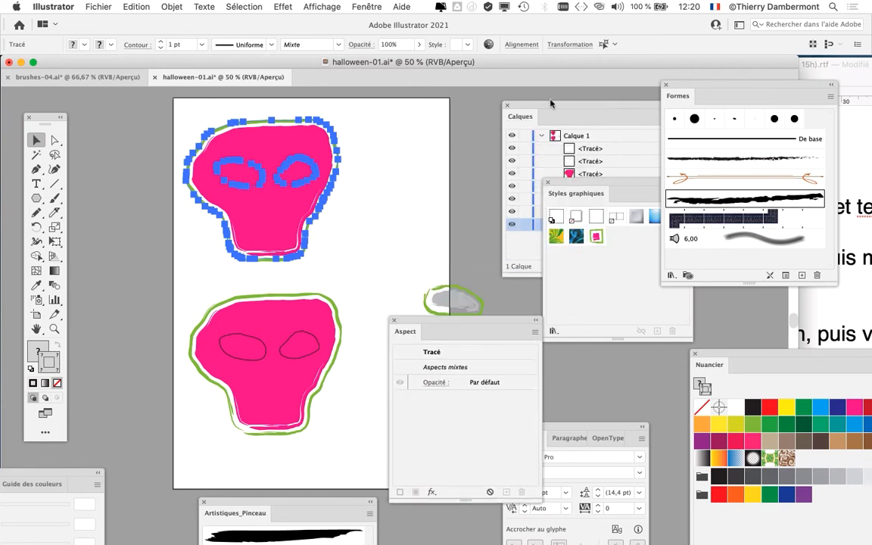
{"action": "left_click_drag", "start_coordinate": [550, 104], "coordinate": [388, 132]}
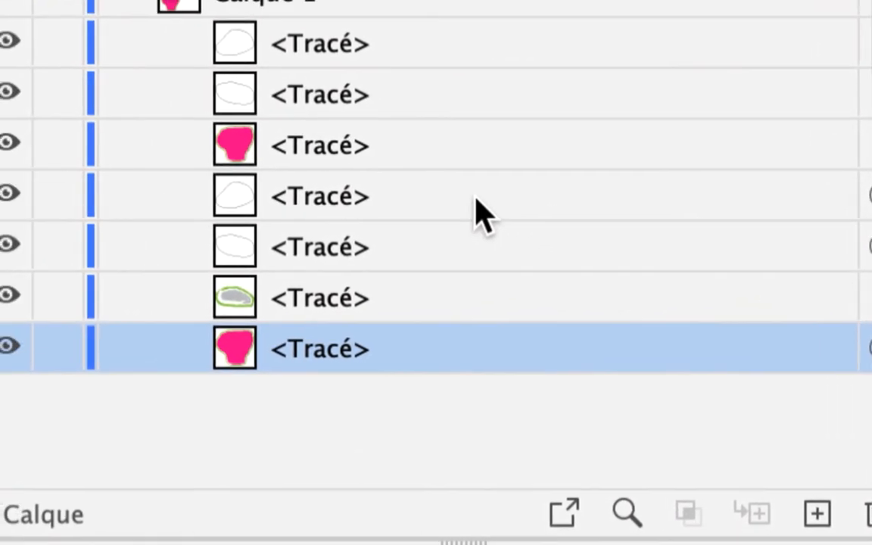
Examine the stacking order of the upper head and its two eye paths in the layer list.
{"action": "left_click", "coordinate": [475, 199]}
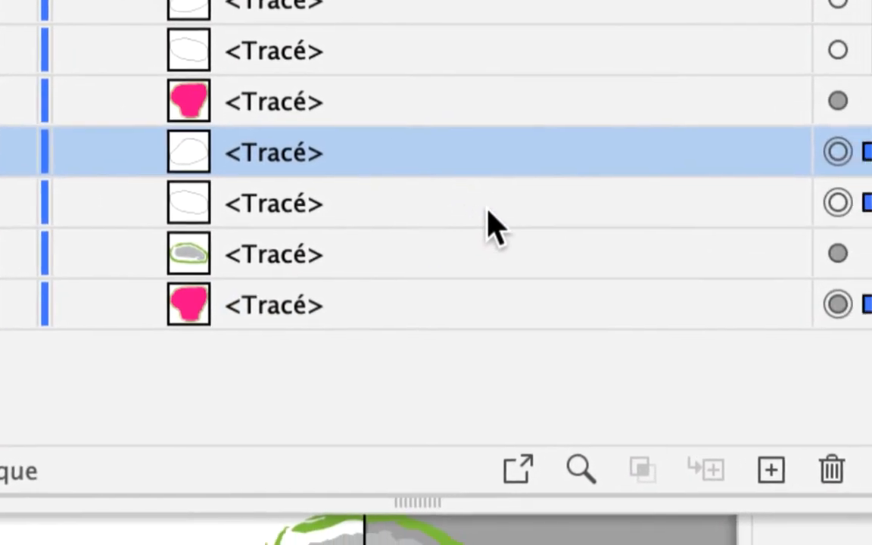
{"action": "left_click", "coordinate": [656, 249]}
{"action": "left_click", "coordinate": [513, 297]}
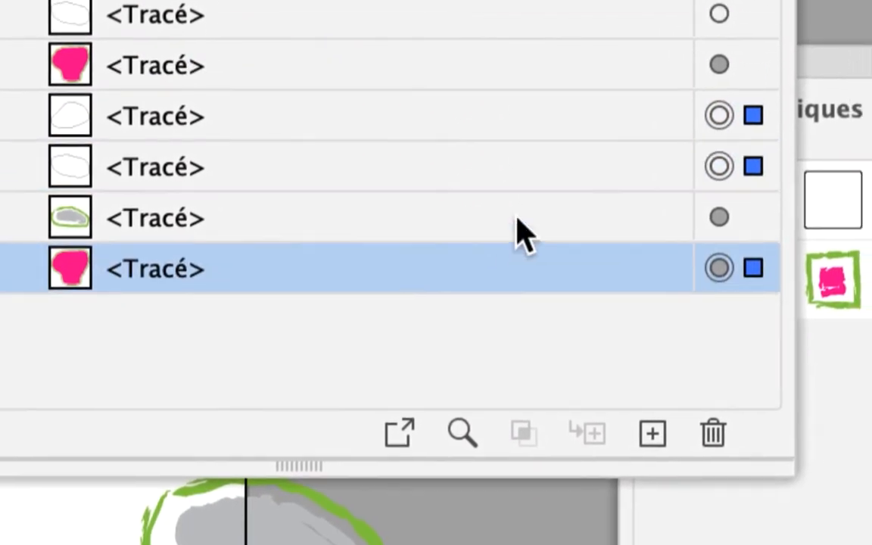
{"action": "left_click", "coordinate": [545, 198]}
{"action": "left_click", "coordinate": [521, 203]}
{"action": "left_click", "coordinate": [526, 253]}
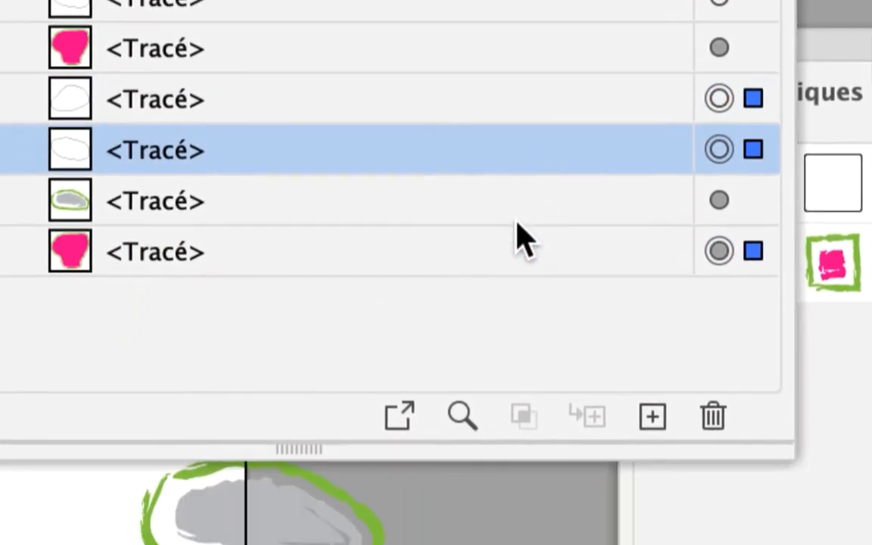
{"action": "left_click", "coordinate": [522, 345]}
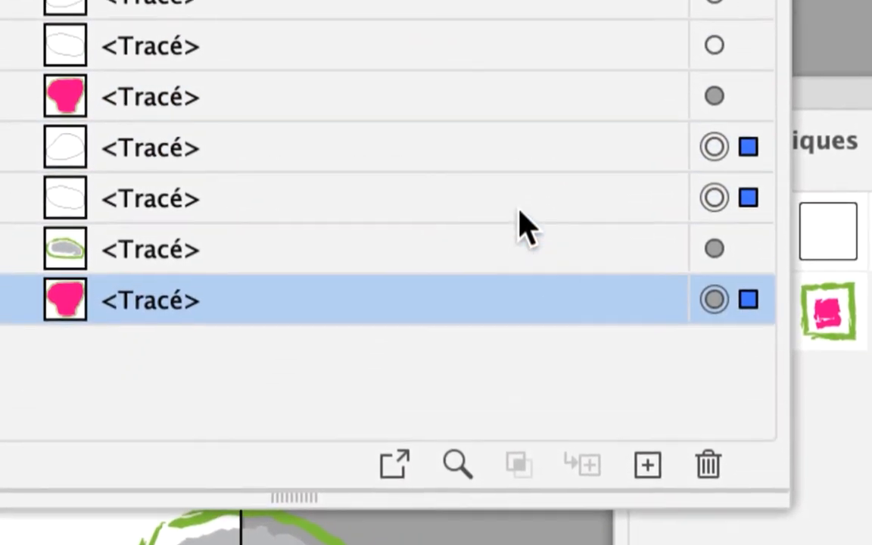
{"action": "left_click", "coordinate": [520, 213]}
{"action": "left_click", "coordinate": [520, 164]}
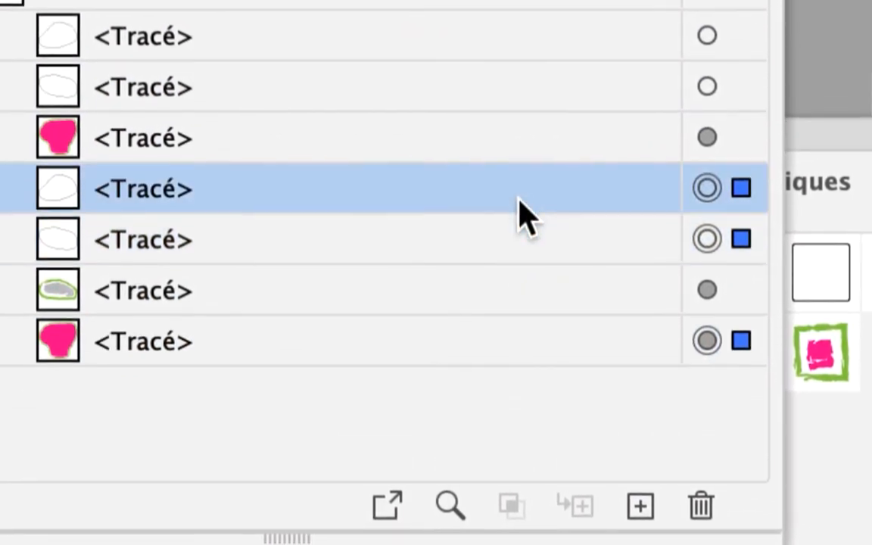
{"action": "left_click", "coordinate": [521, 214]}
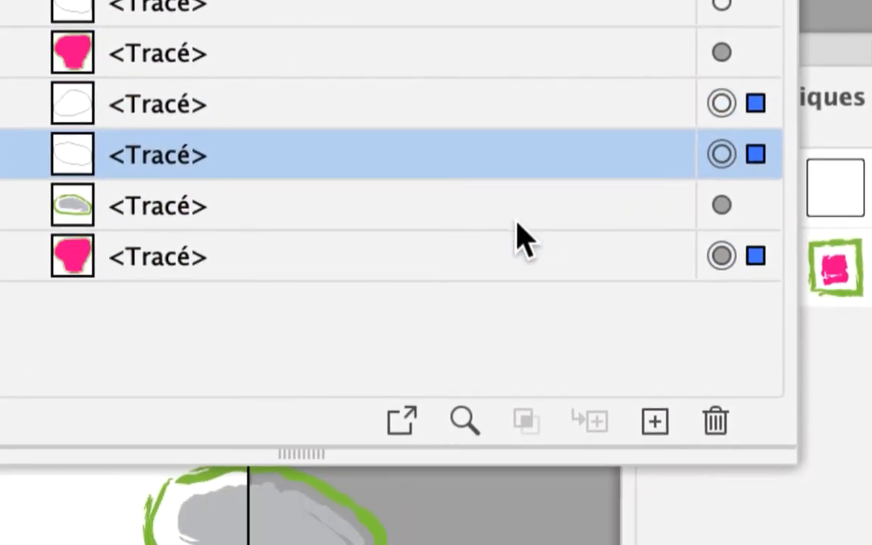
{"action": "left_click", "coordinate": [517, 256]}
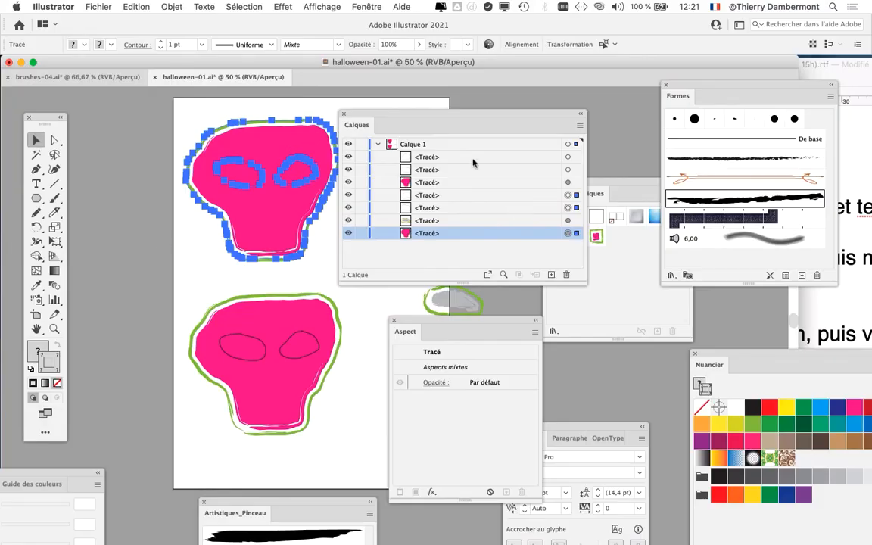
Combine the upper head and its two eye outlines into a compound path (Tracé transparent) and deselect it.
{"action": "left_click_drag", "start_coordinate": [367, 114], "coordinate": [419, 90]}
{"action": "left_click", "coordinate": [173, 6]}
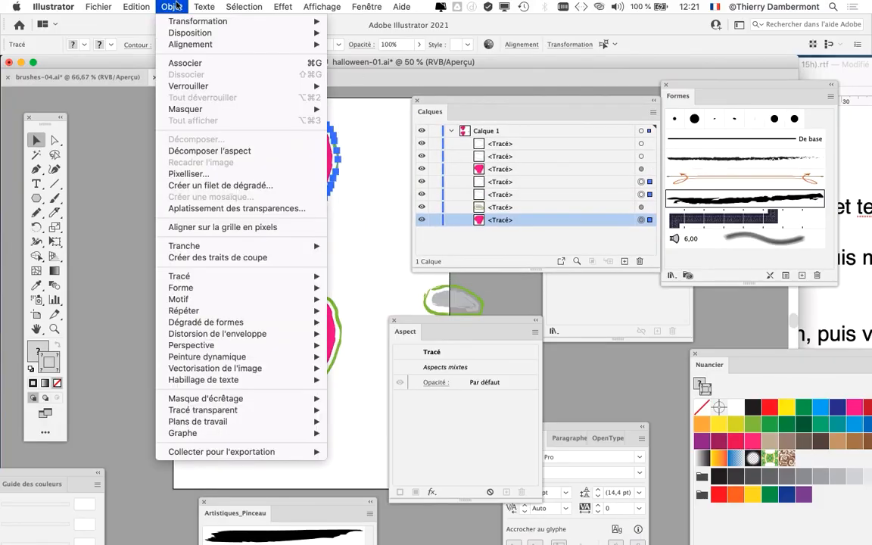
{"action": "mouse_move", "coordinate": [214, 413]}
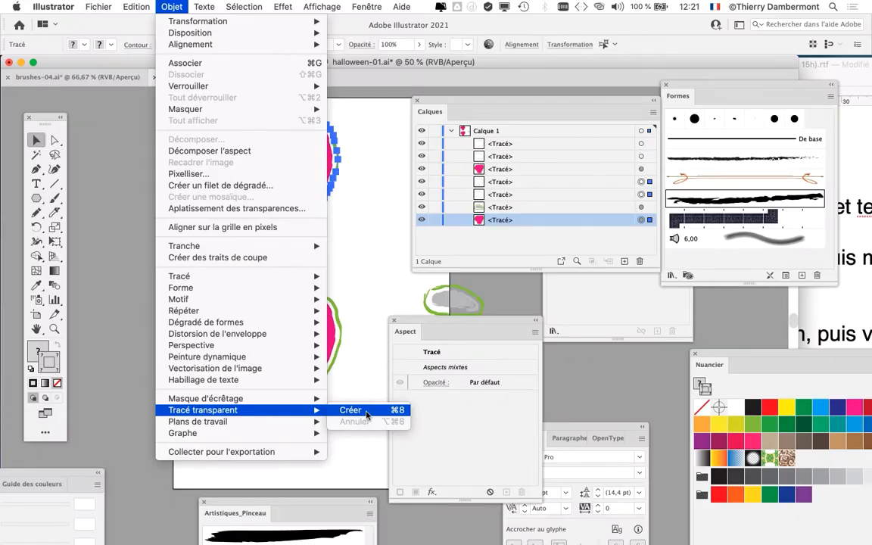
{"action": "left_click", "coordinate": [367, 416]}
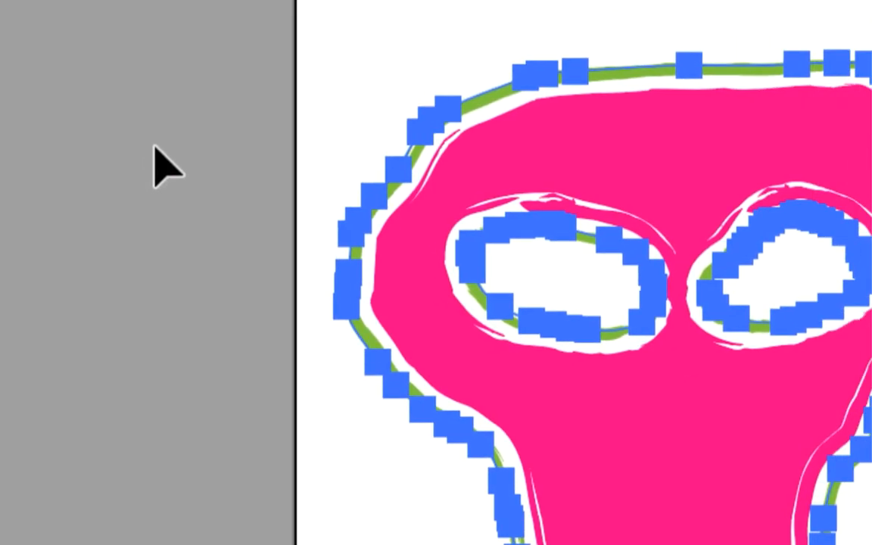
{"action": "left_click", "coordinate": [156, 172]}
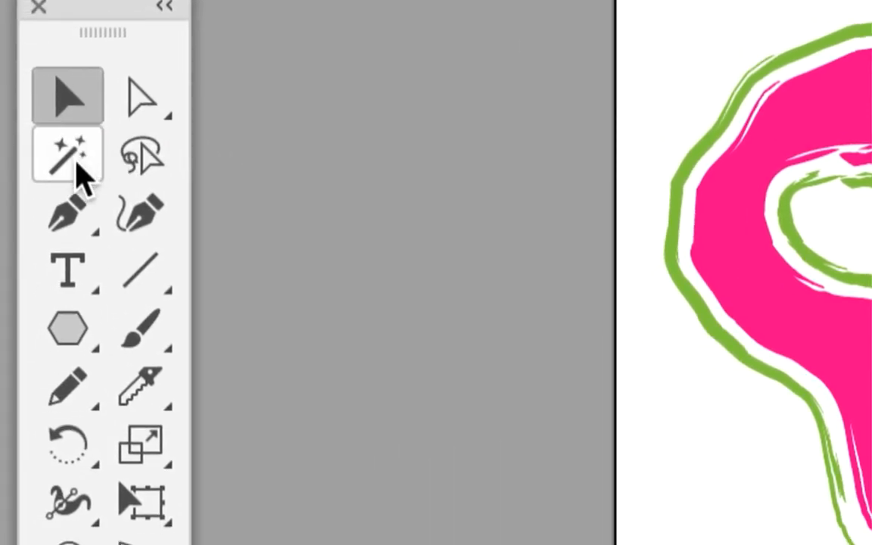
Draw a wide horizontal rectangle across the upper skull's eyes and give it a blue fill with no stroke.
{"action": "left_click", "coordinate": [82, 201]}
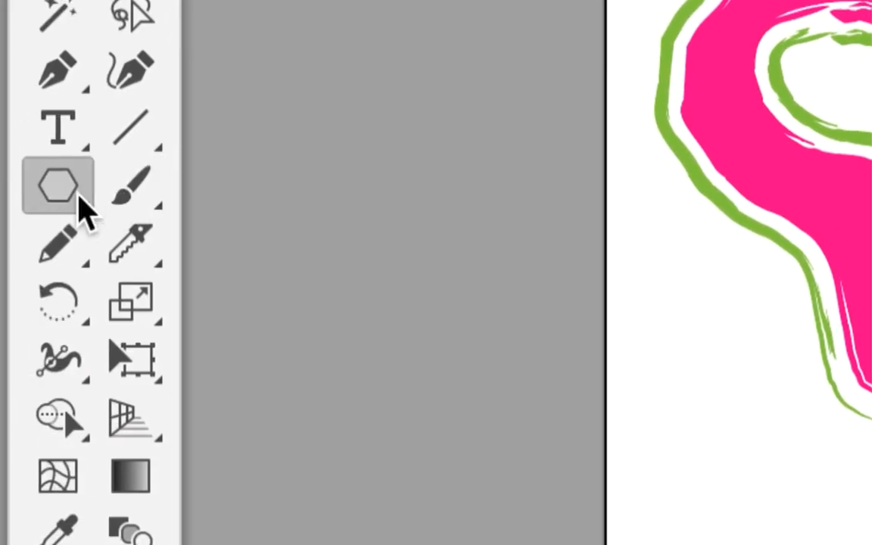
{"action": "left_click", "coordinate": [84, 203]}
{"action": "left_click", "coordinate": [90, 205]}
{"action": "left_click_drag", "start_coordinate": [175, 144], "coordinate": [230, 187]}
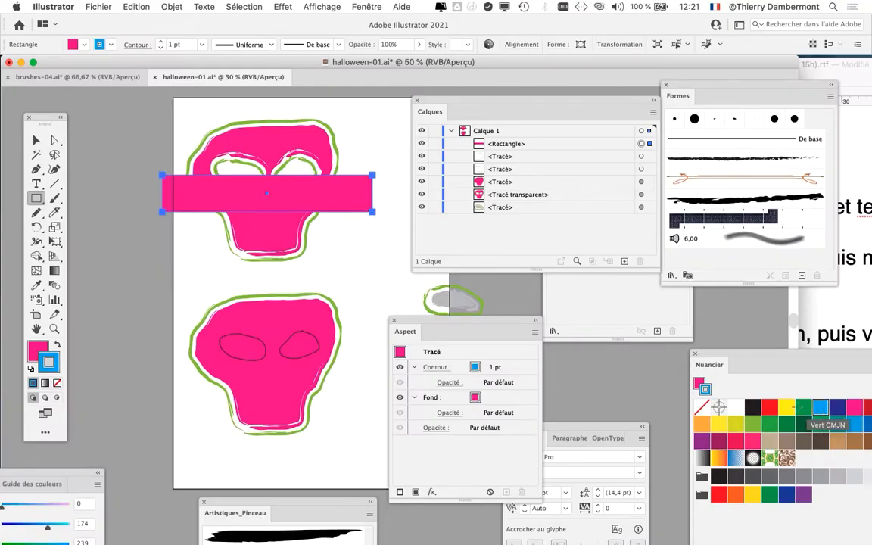
{"action": "left_click", "coordinate": [56, 345]}
{"action": "left_click", "coordinate": [56, 382]}
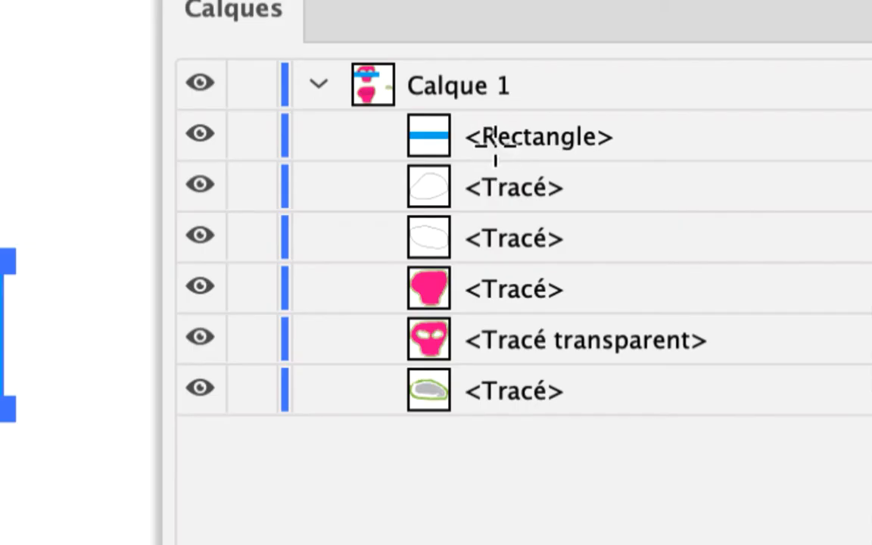
Place the blue rectangle directly beneath the compound path in the layer stack and shift it rightward behind the skull.
{"action": "left_click_drag", "start_coordinate": [494, 139], "coordinate": [544, 359]}
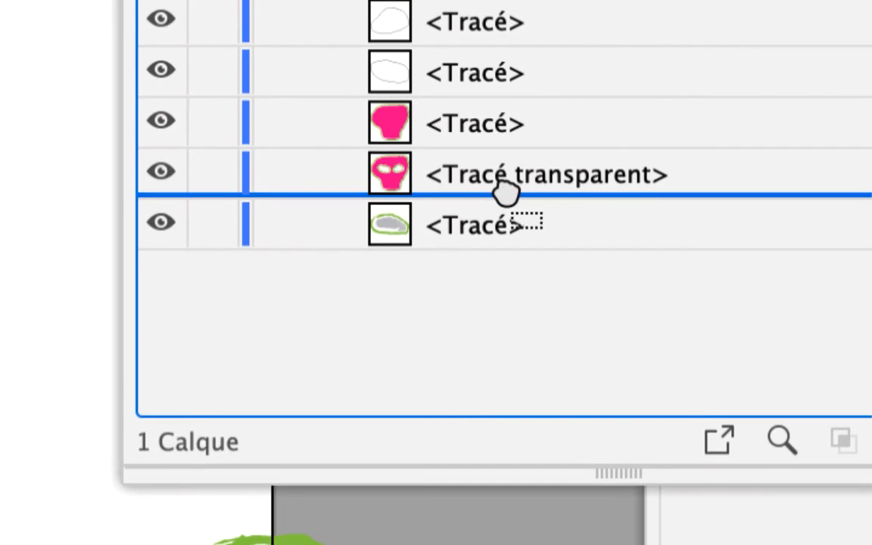
{"action": "left_click_drag", "start_coordinate": [506, 193], "coordinate": [510, 200]}
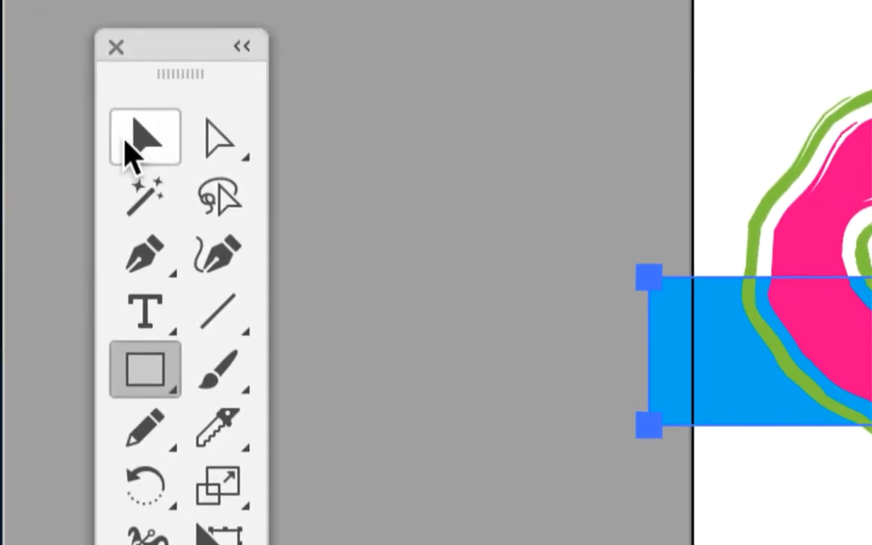
{"action": "left_click", "coordinate": [132, 141]}
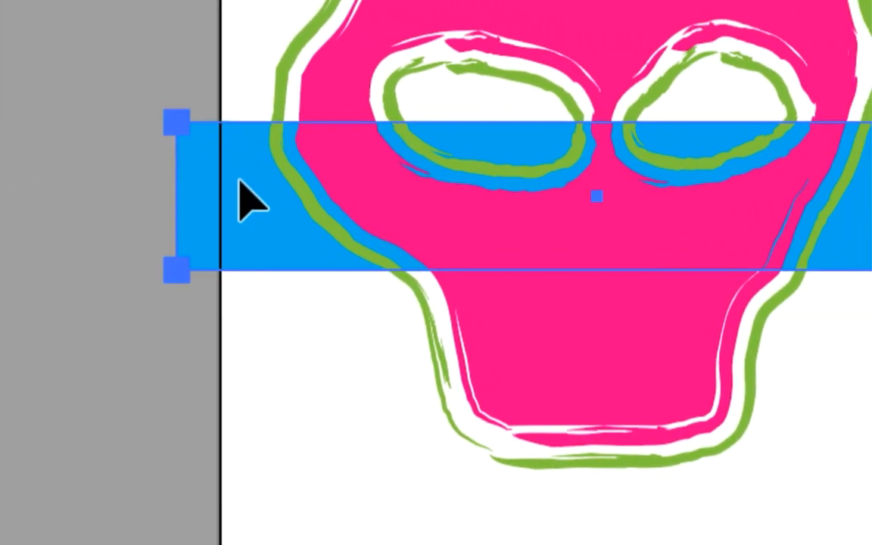
{"action": "left_click_drag", "start_coordinate": [240, 180], "coordinate": [622, 187]}
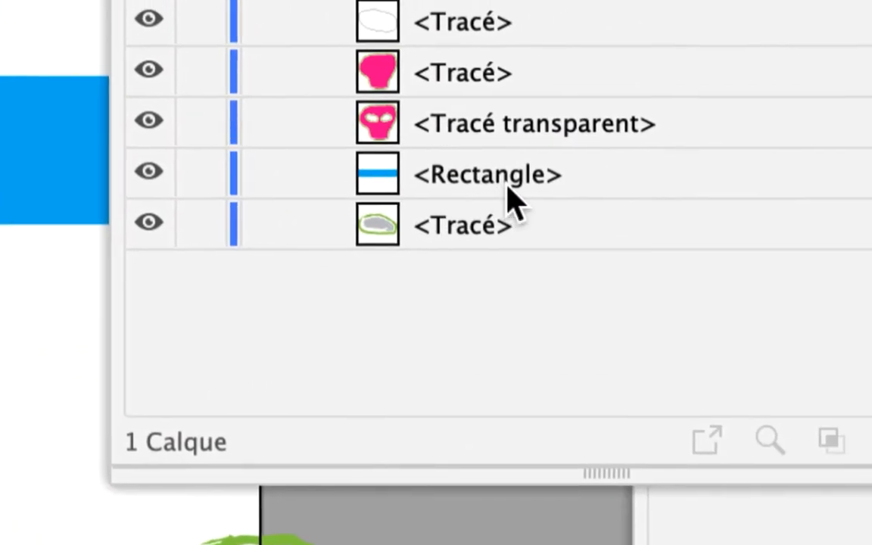
{"action": "left_click", "coordinate": [522, 185]}
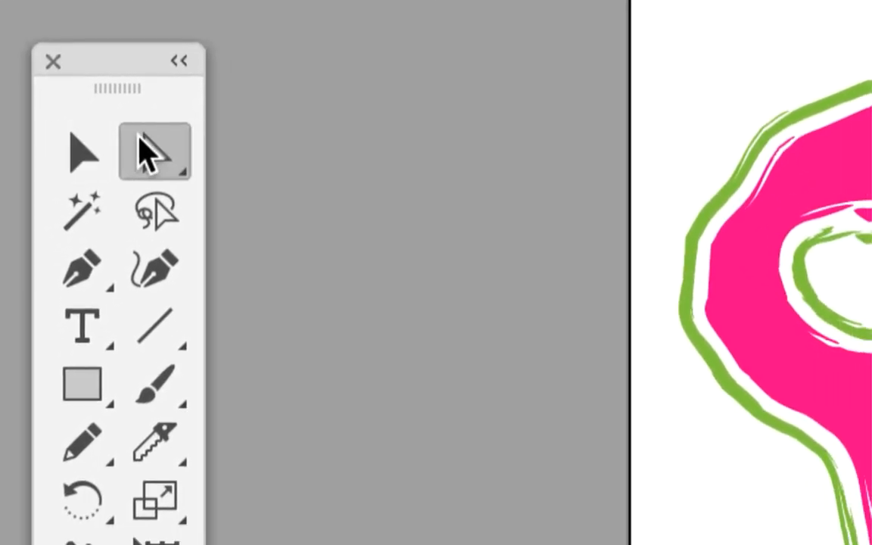
Select the upper skull's eye paths individually with Direct Selection and undo the trial shift of the left eye.
{"action": "left_click", "coordinate": [209, 232]}
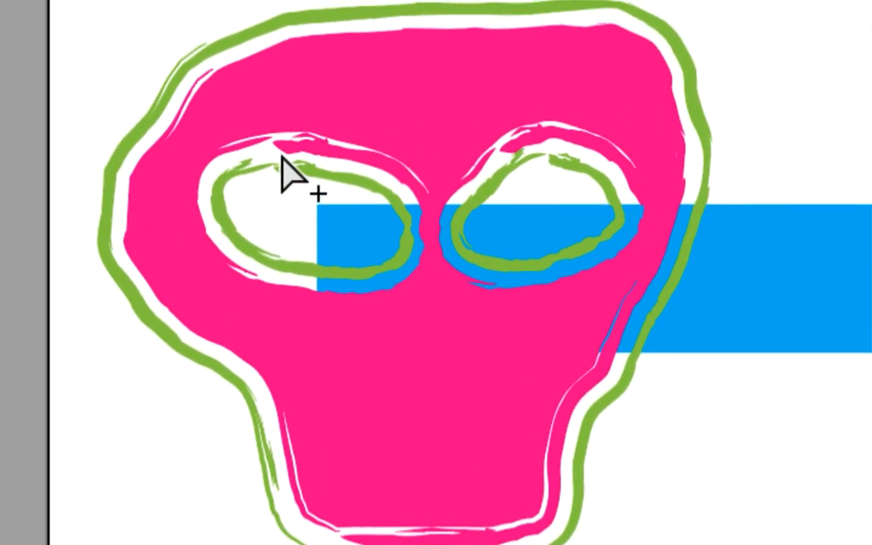
{"action": "left_click", "coordinate": [781, 166]}
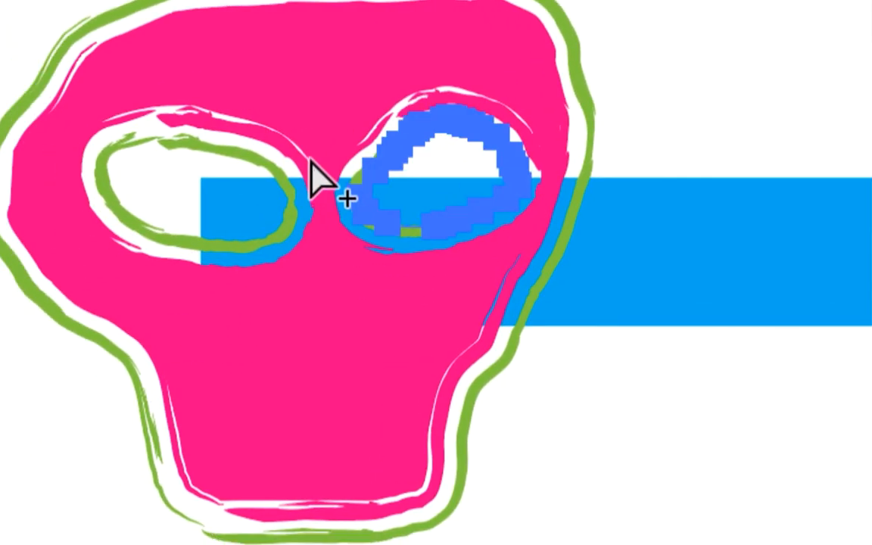
{"action": "left_click_drag", "start_coordinate": [283, 172], "coordinate": [261, 199]}
{"action": "key", "text": "ctrl+z"}
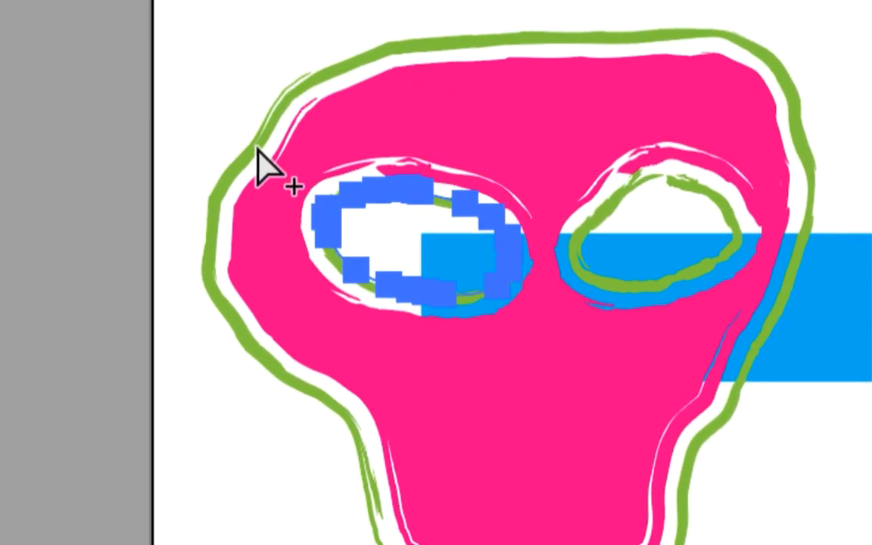
Select the entire upper skull compound path, shift it slightly against the blue rectangle, and deselect it.
{"action": "mouse_move", "coordinate": [257, 148]}
{"action": "left_mouse_down"}
{"action": "mouse_move", "coordinate": [265, 133]}
{"action": "mouse_move", "coordinate": [260, 144]}
{"action": "left_mouse_up"}
{"action": "double_click", "coordinate": [330, 204]}
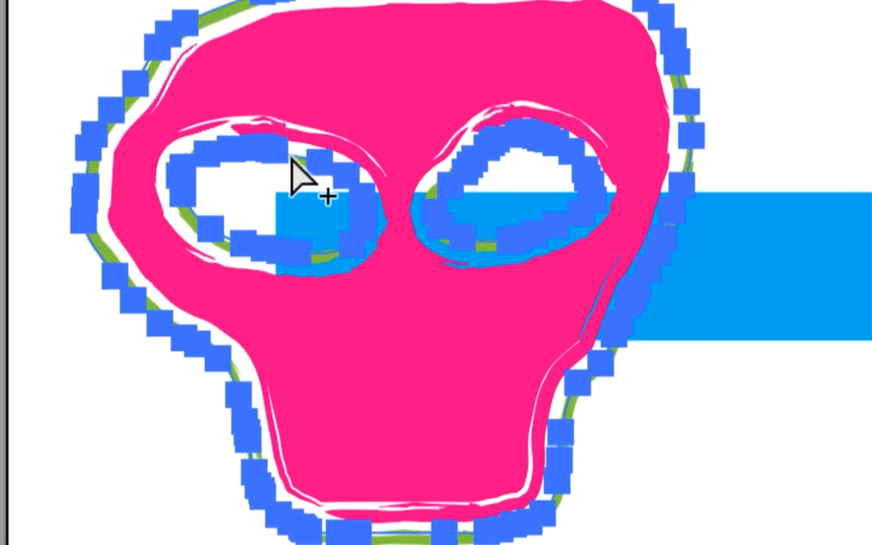
{"action": "key", "text": "Escape"}
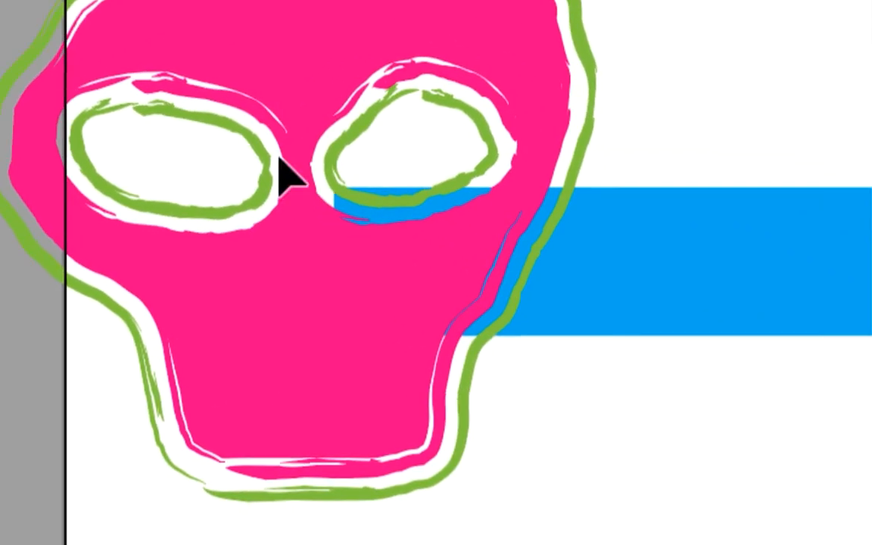
{"action": "key", "text": "ctrl+a"}
{"action": "key", "text": "Escape"}
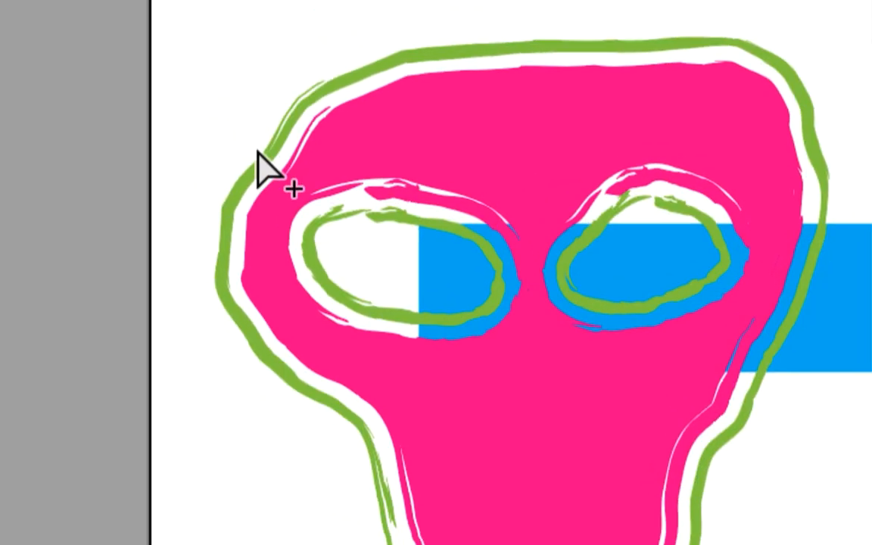
{"action": "key", "text": "ctrl+a"}
{"action": "key", "text": "Escape"}
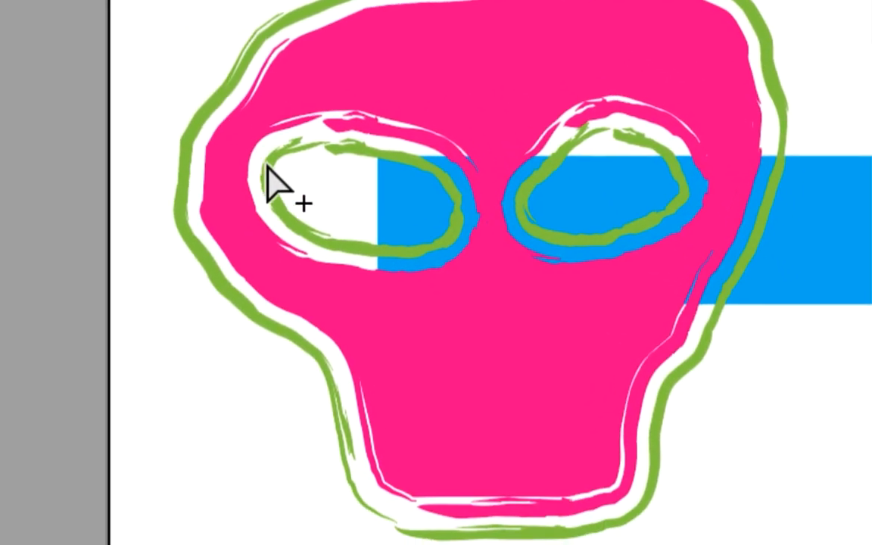
Try moving the upper skull's left eye path outside the head and return it to its original place.
{"action": "left_click", "coordinate": [273, 186]}
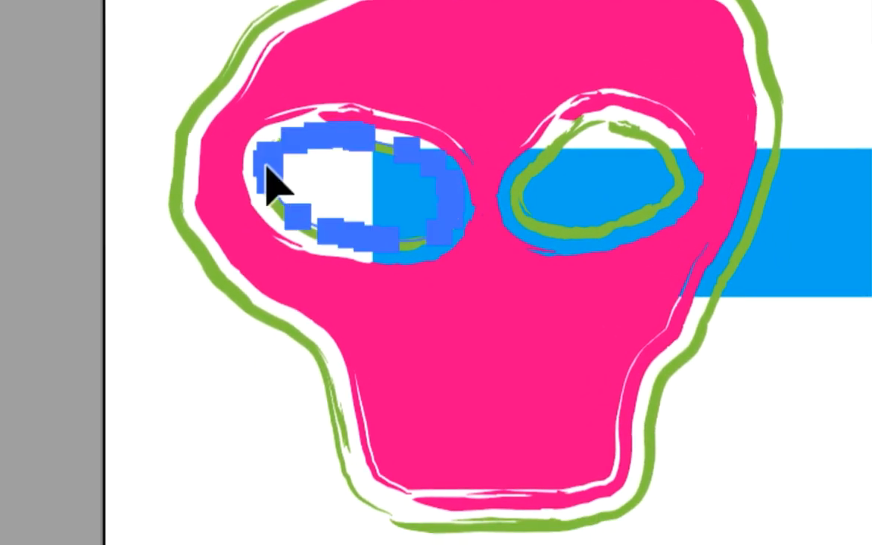
{"action": "left_click_drag", "start_coordinate": [269, 171], "coordinate": [383, 140]}
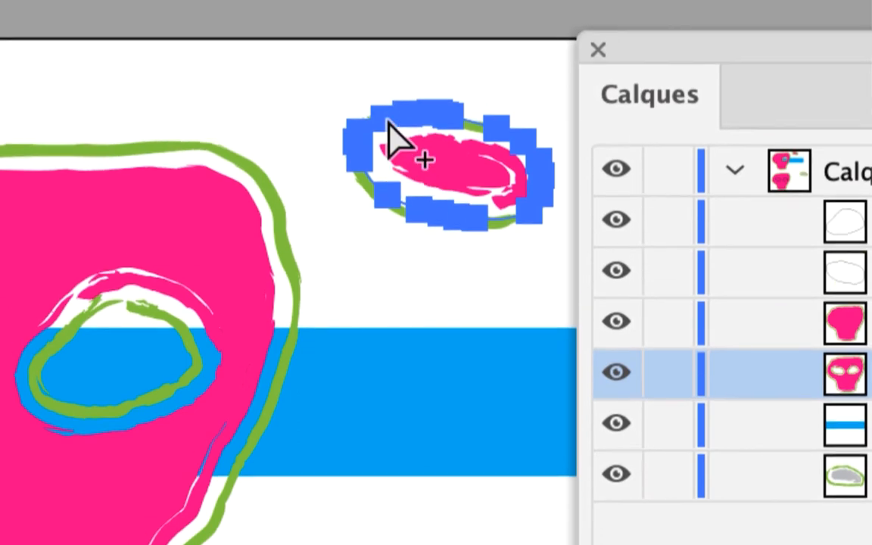
{"action": "left_click_drag", "start_coordinate": [390, 140], "coordinate": [296, 162]}
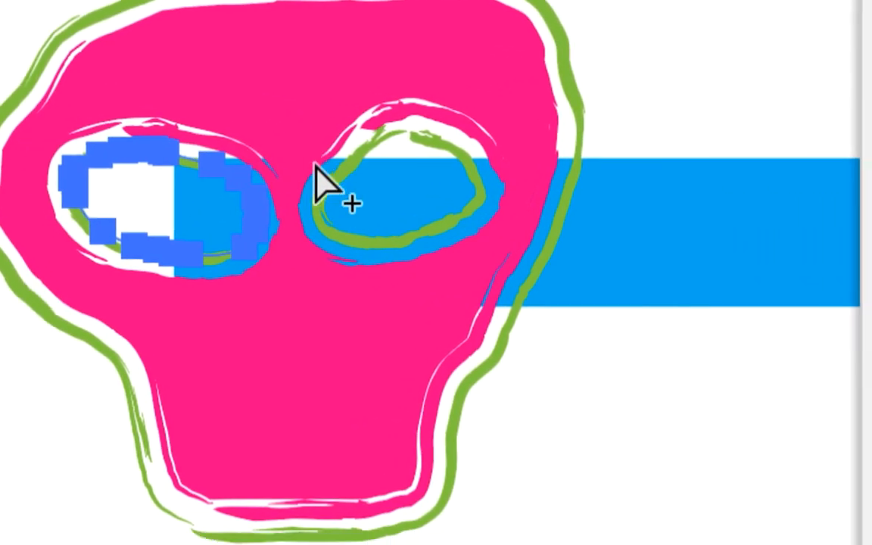
Move the upper skull's right eye path slightly higher and place the Calques panel clear of the artwork.
{"action": "left_click", "coordinate": [375, 203]}
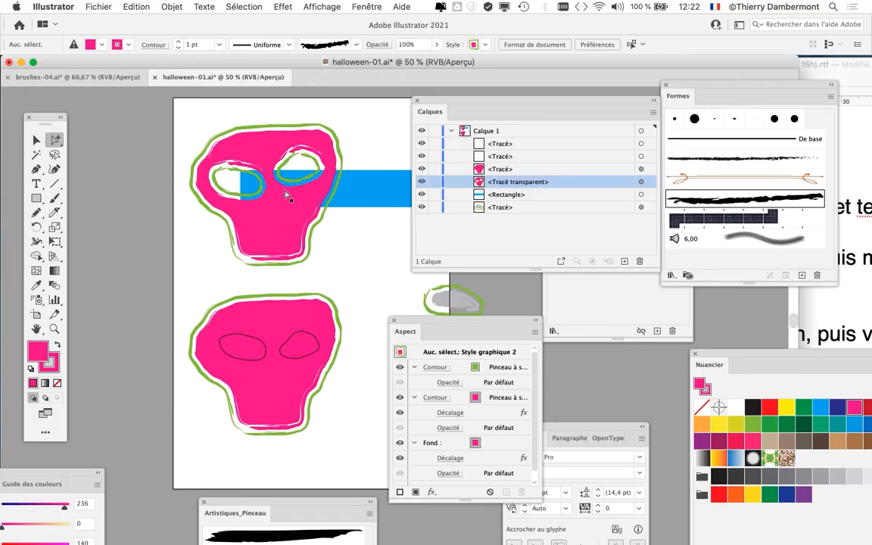
{"action": "left_click", "coordinate": [287, 193], "text": "super"}
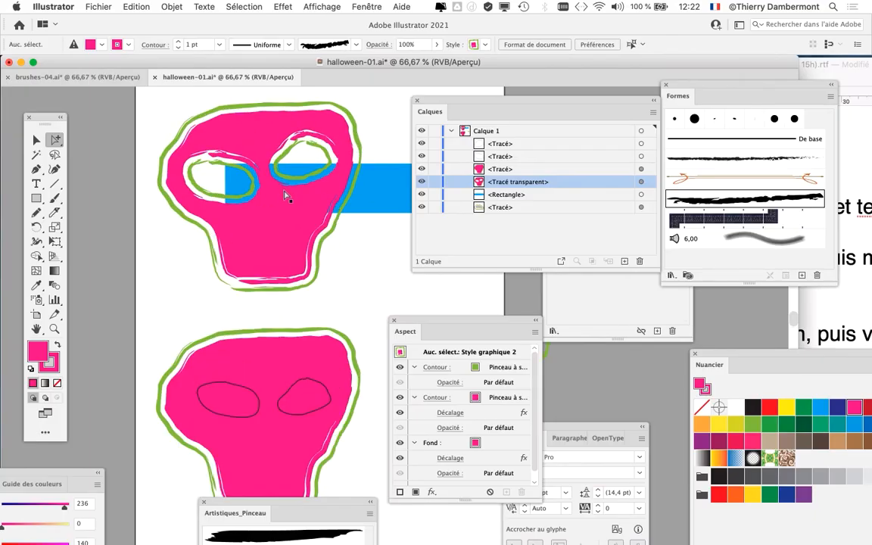
{"action": "left_click_drag", "start_coordinate": [296, 201], "coordinate": [287, 248]}
{"action": "left_click_drag", "start_coordinate": [435, 97], "coordinate": [584, 350]}
{"action": "left_click", "coordinate": [289, 212], "text": "super"}
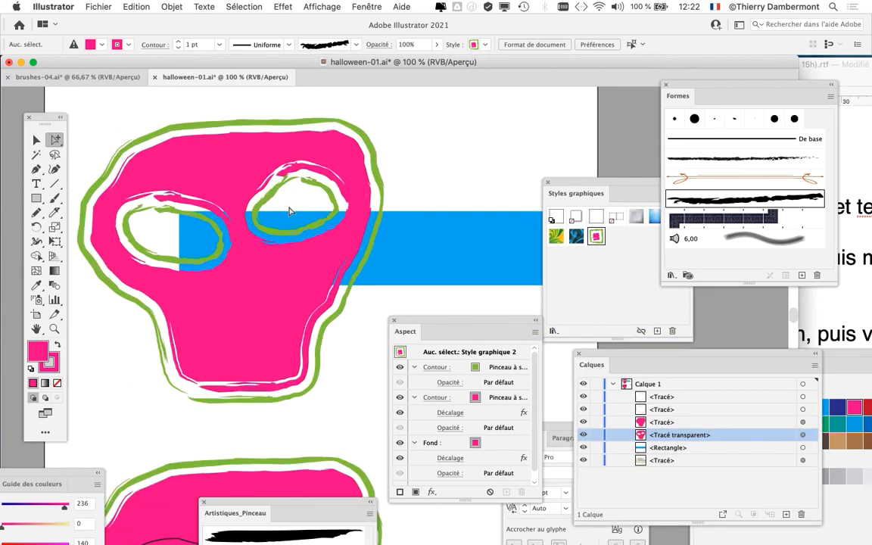
Select only the upper skull's right eye path and reverse its path direction so its hole is filled.
{"action": "left_click", "coordinate": [275, 195]}
{"action": "left_click", "coordinate": [313, 173]}
{"action": "left_click", "coordinate": [306, 180]}
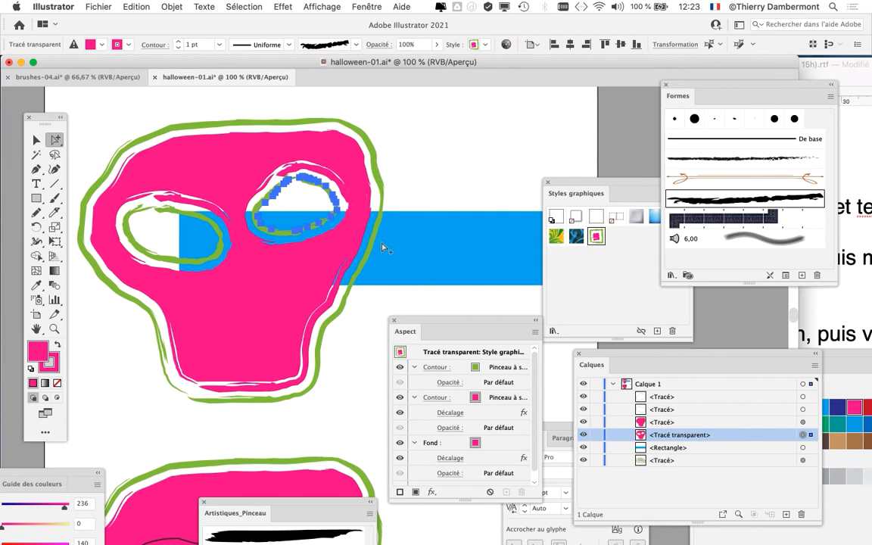
{"action": "key", "text": "super+f"}
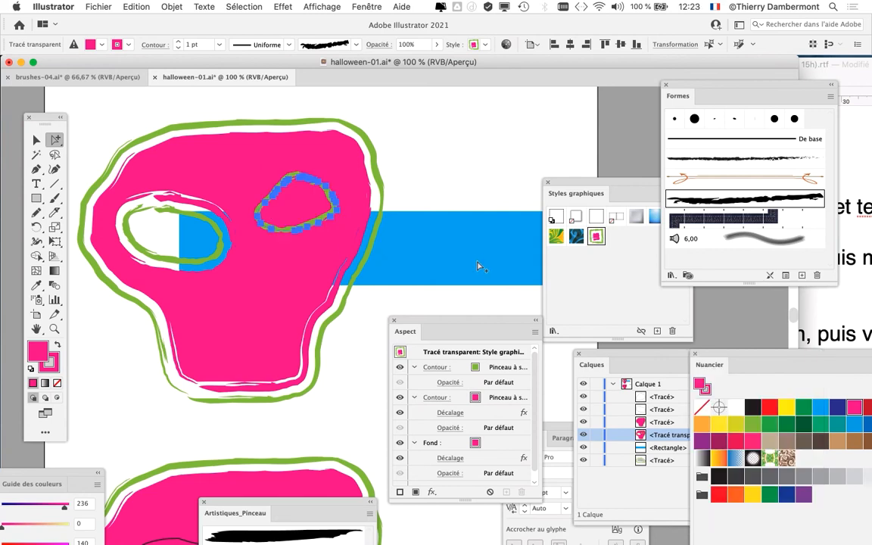
Bring the layer list up beside the upper skull and examine the right eye within the compound path.
{"action": "left_click", "coordinate": [409, 185]}
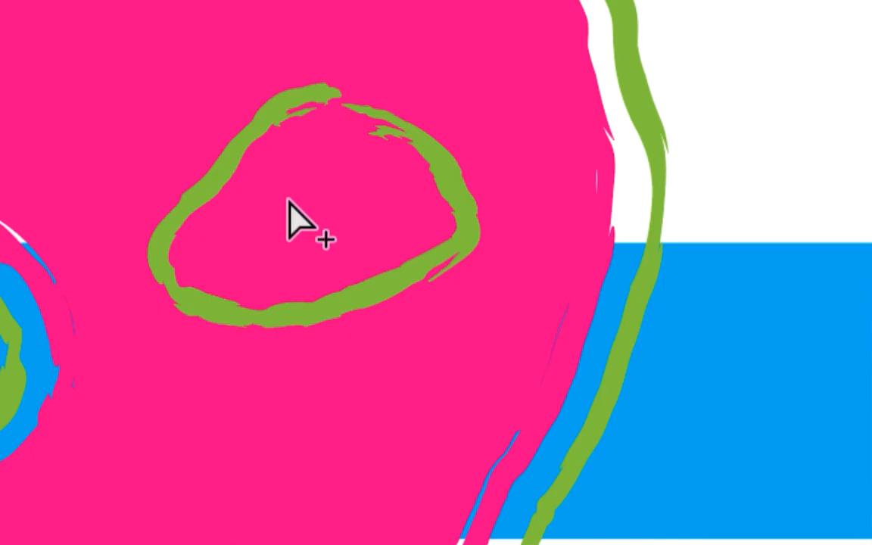
{"action": "left_click", "coordinate": [276, 122]}
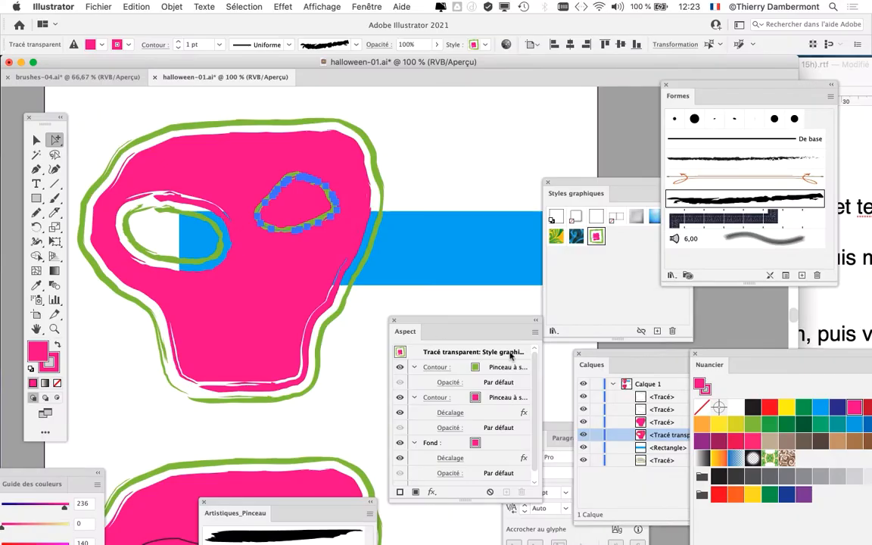
{"action": "left_click_drag", "start_coordinate": [630, 359], "coordinate": [468, 118]}
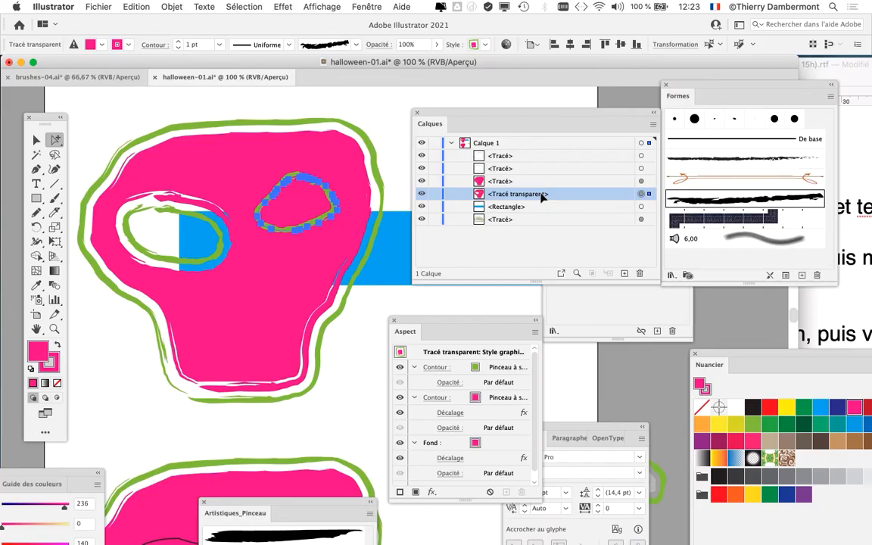
{"action": "left_click_drag", "start_coordinate": [578, 116], "coordinate": [581, 116]}
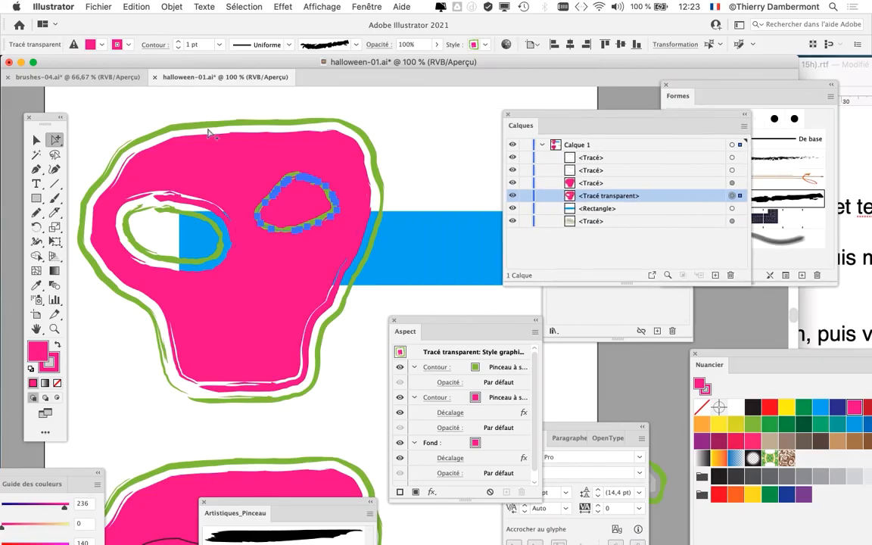
{"action": "left_click", "coordinate": [96, 123]}
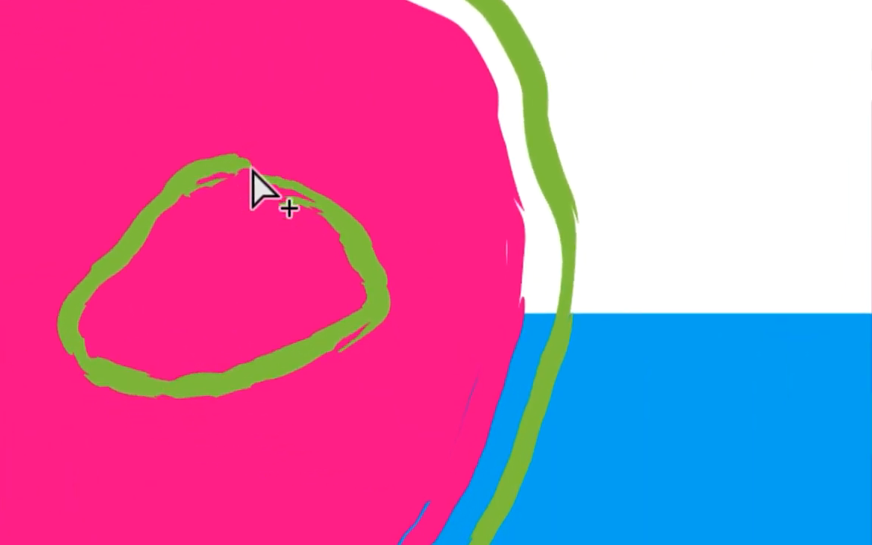
{"action": "left_click", "coordinate": [259, 189]}
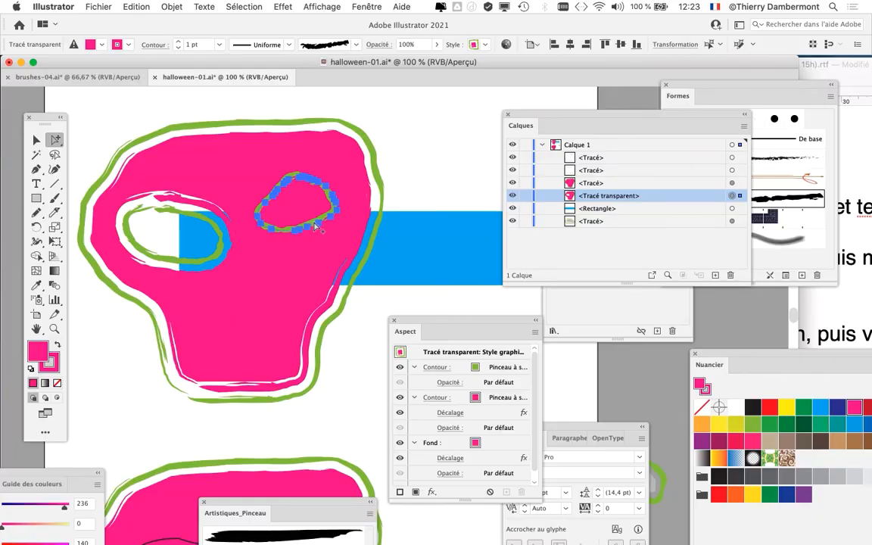
Show all object options (Options d'objet) and reverse the right eye's path direction to reopen its see-through hole.
{"action": "left_click", "coordinate": [367, 7]}
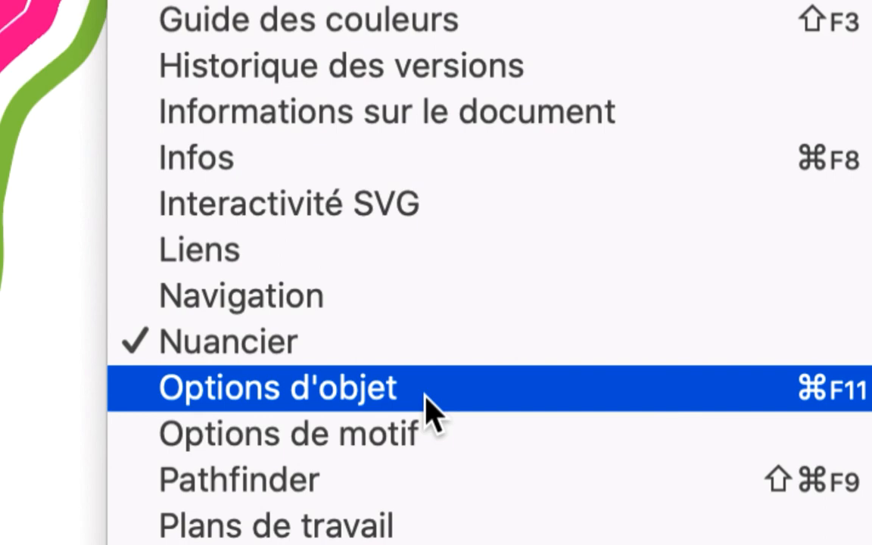
{"action": "left_click", "coordinate": [426, 409]}
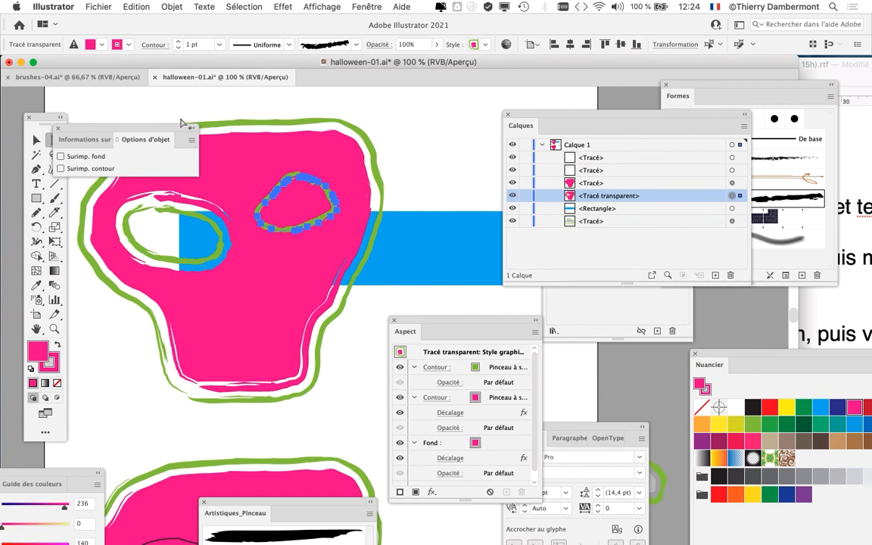
{"action": "left_click_drag", "start_coordinate": [170, 130], "coordinate": [389, 99]}
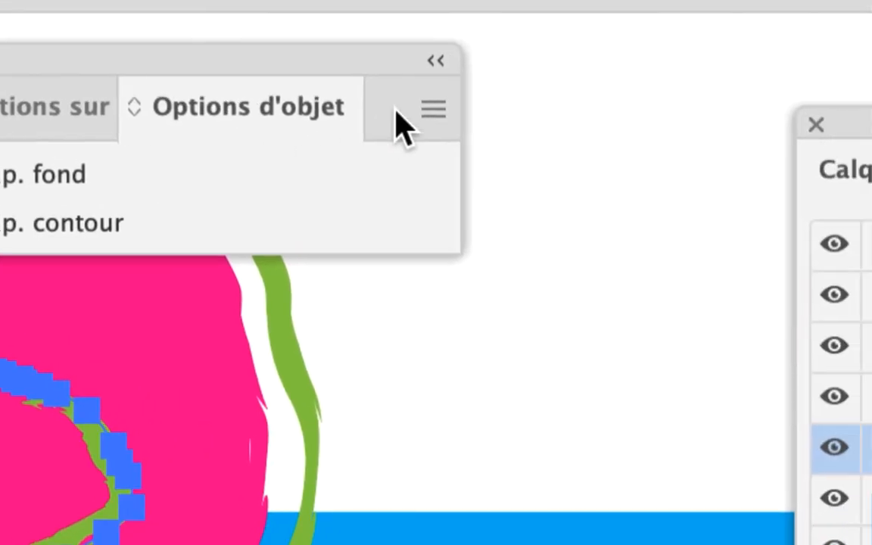
{"action": "left_click", "coordinate": [432, 112]}
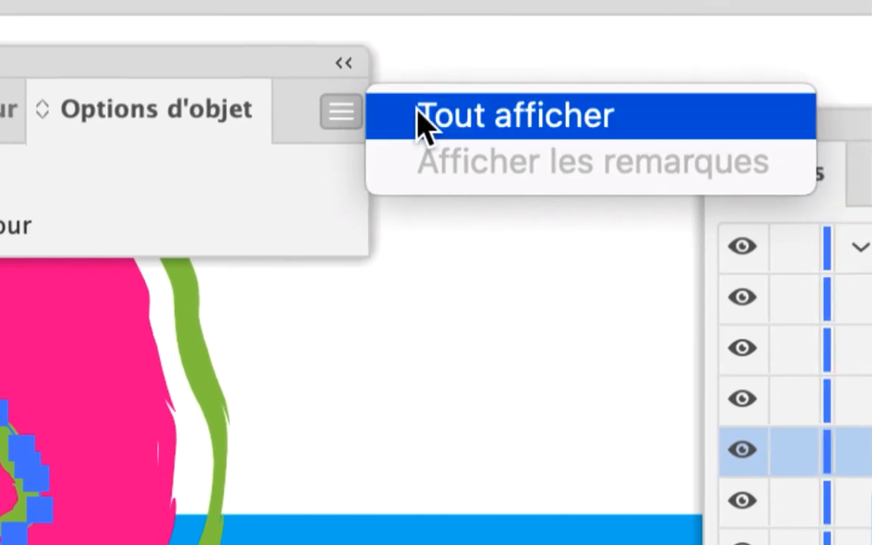
{"action": "left_click", "coordinate": [422, 121]}
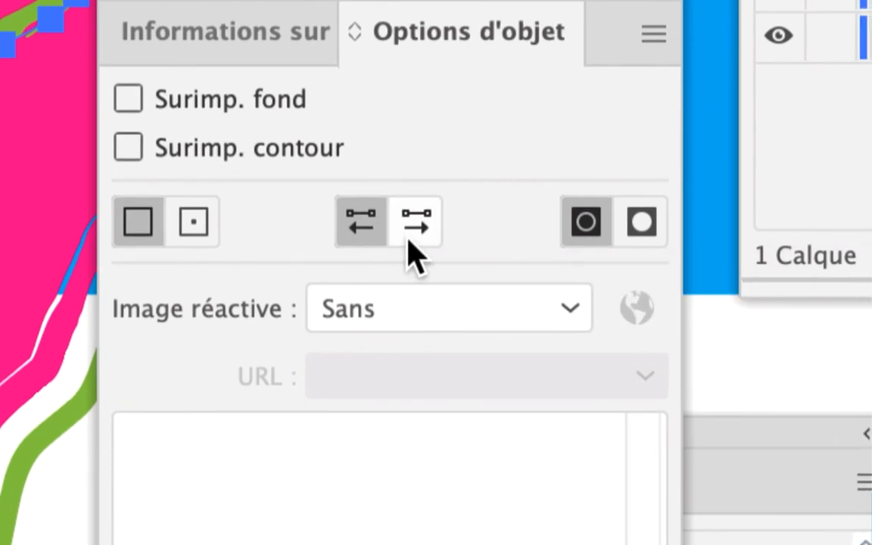
{"action": "left_click", "coordinate": [437, 247]}
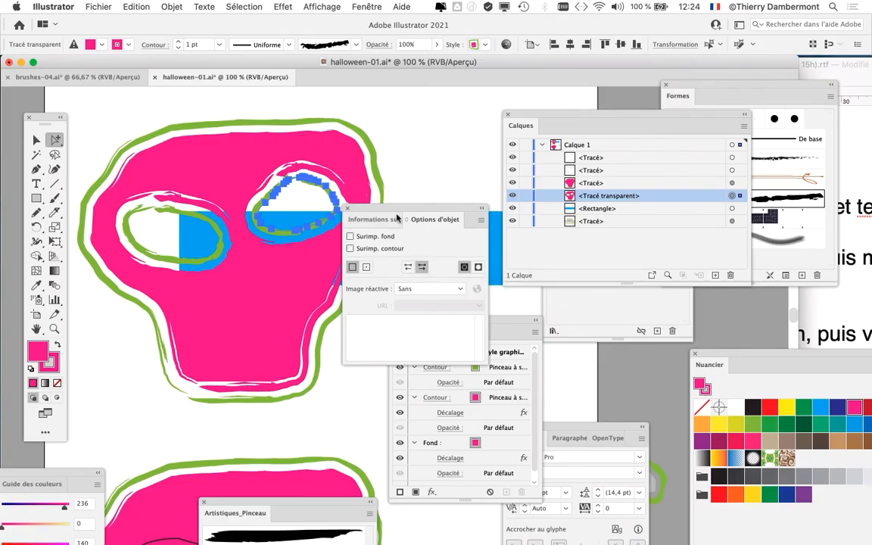
{"action": "left_click_drag", "start_coordinate": [382, 219], "coordinate": [610, 365]}
Widen the artboard by extending its left edge outward with the Artboard tool.
{"action": "scroll", "coordinate": [341, 260], "scroll_direction": "down", "scroll_amount": 2, "text": "alt"}
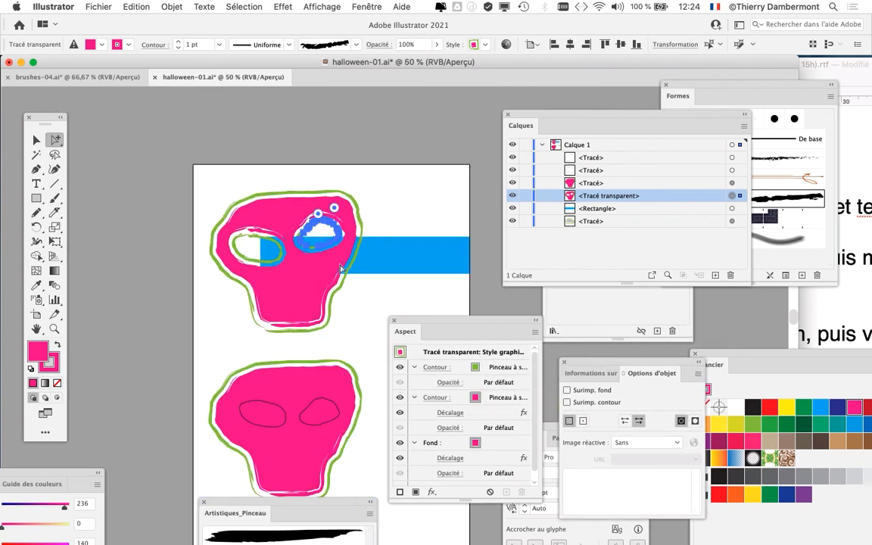
{"action": "left_click_drag", "start_coordinate": [263, 315], "coordinate": [361, 242]}
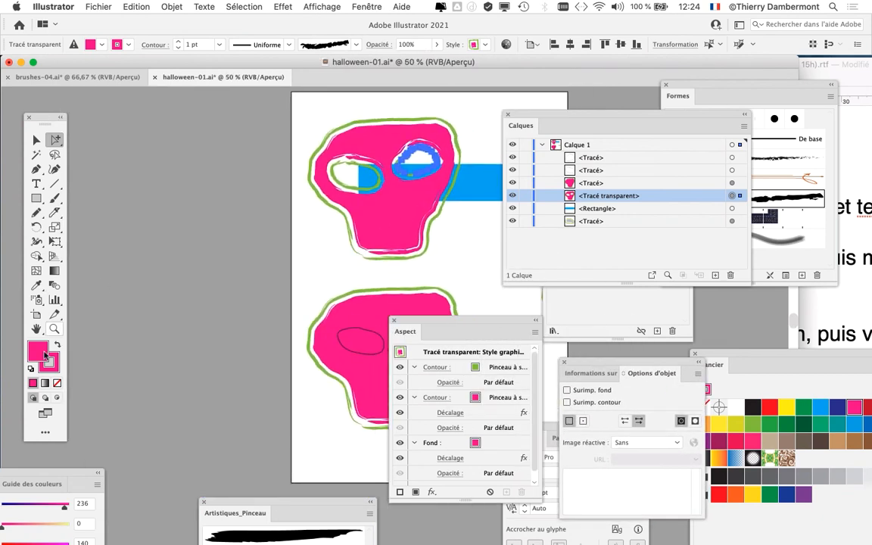
{"action": "left_click", "coordinate": [35, 314]}
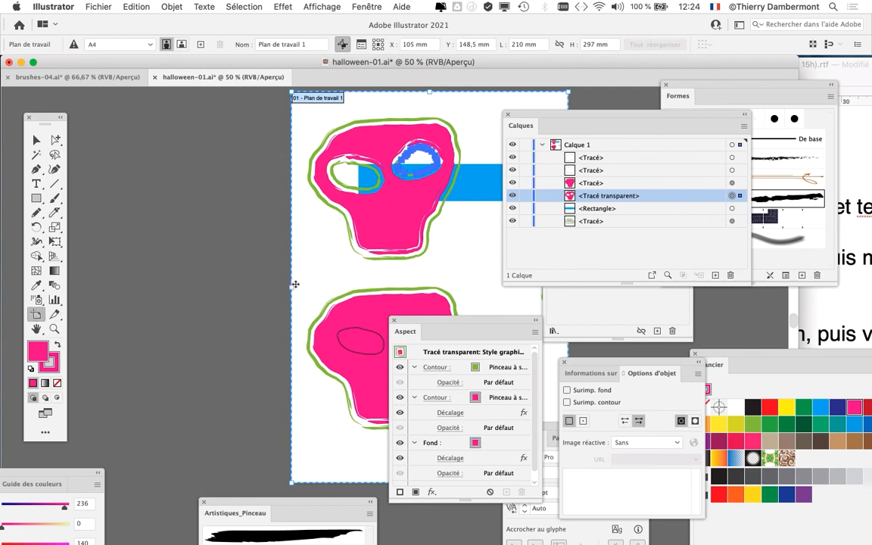
{"action": "left_click_drag", "start_coordinate": [292, 289], "coordinate": [113, 288]}
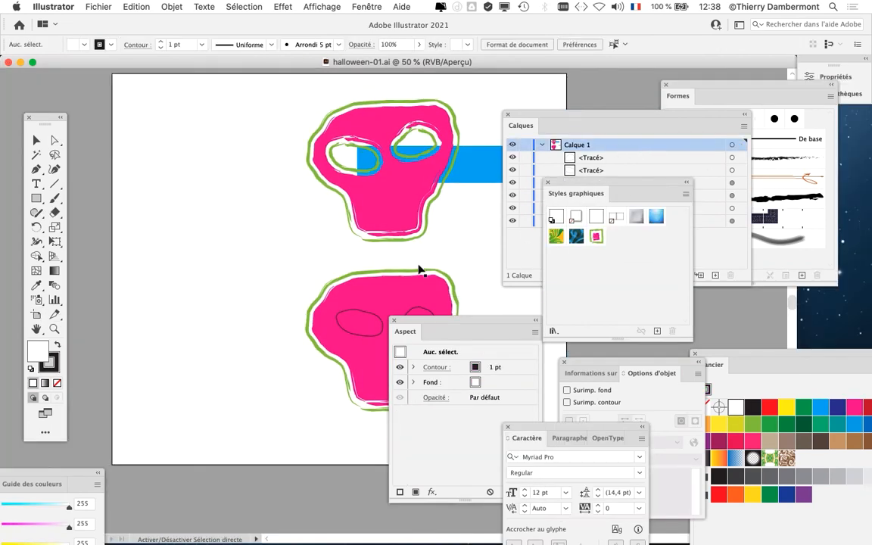
Select the lower skull's head shape together with its left eye outline.
{"action": "scroll", "coordinate": [398, 287], "scroll_direction": "up", "scroll_amount": 2}
{"action": "left_click_drag", "start_coordinate": [310, 286], "coordinate": [195, 134]}
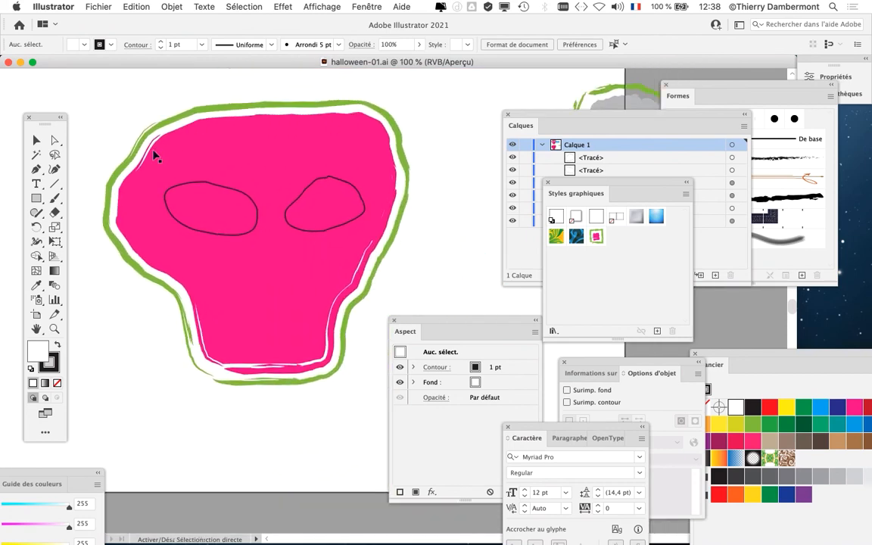
{"action": "left_click", "coordinate": [188, 190]}
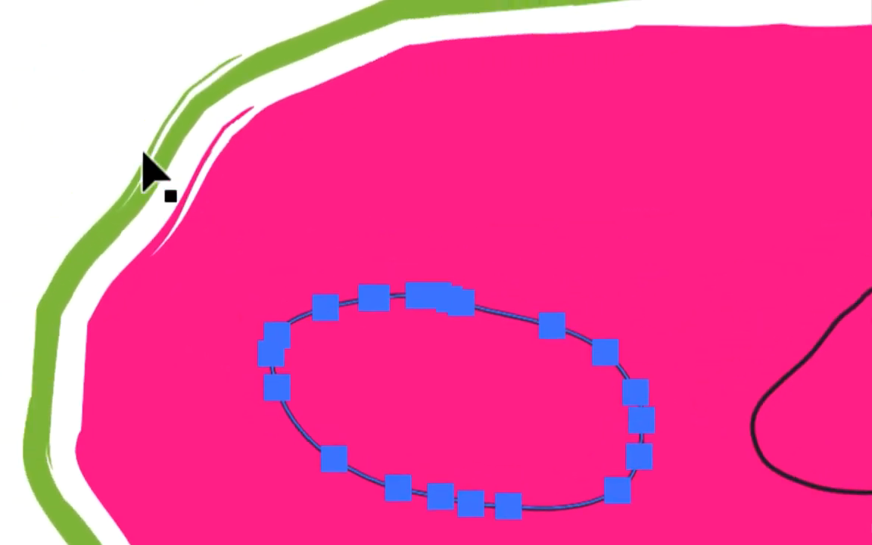
{"action": "left_click", "coordinate": [116, 131]}
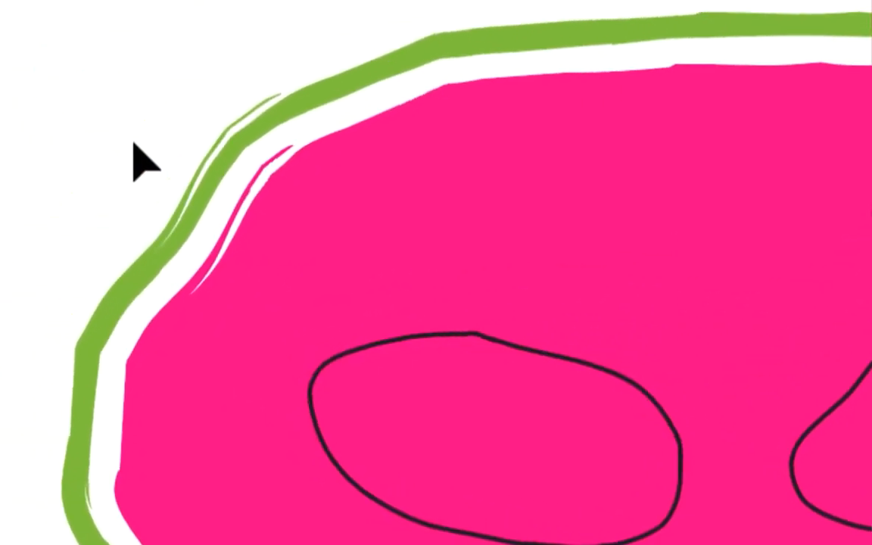
{"action": "left_click_drag", "start_coordinate": [133, 144], "coordinate": [285, 372]}
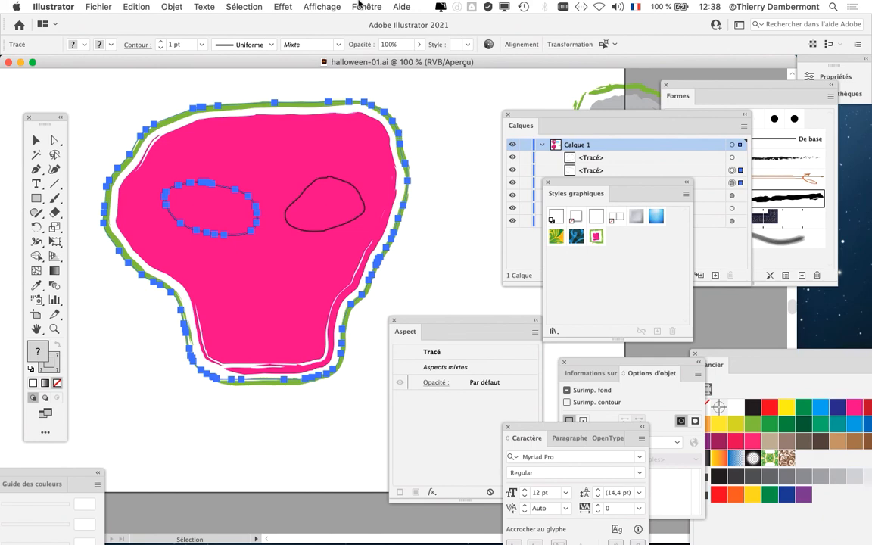
Bring up the Pathfinder options and place them beside the lower skull.
{"action": "left_click", "coordinate": [362, 6]}
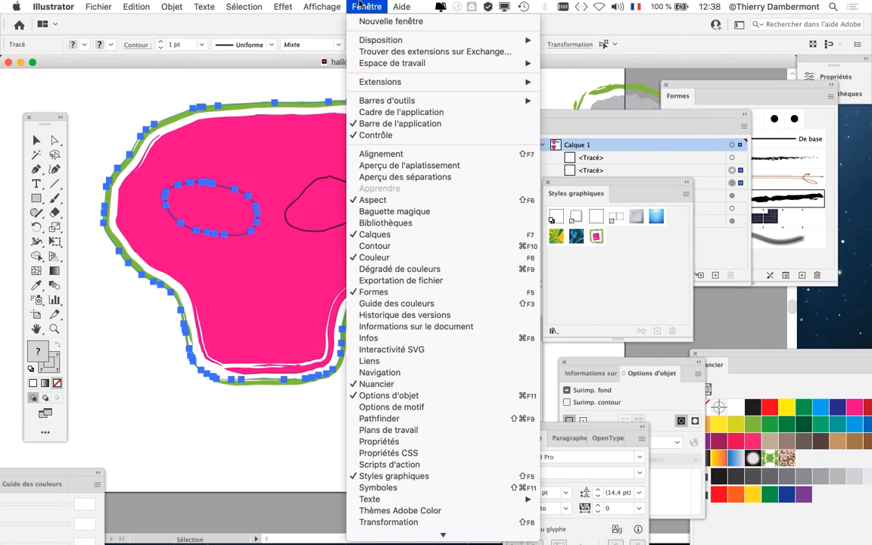
{"action": "left_click", "coordinate": [409, 418]}
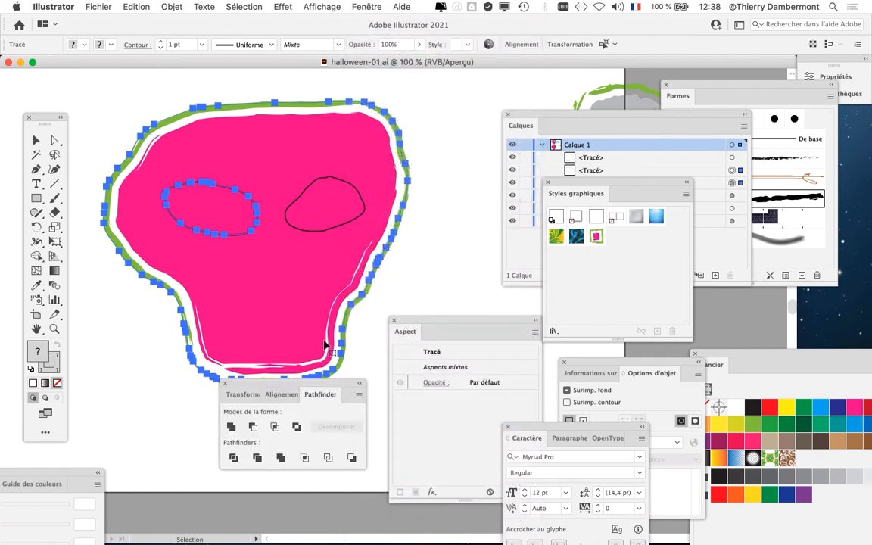
{"action": "left_click_drag", "start_coordinate": [287, 384], "coordinate": [346, 125]}
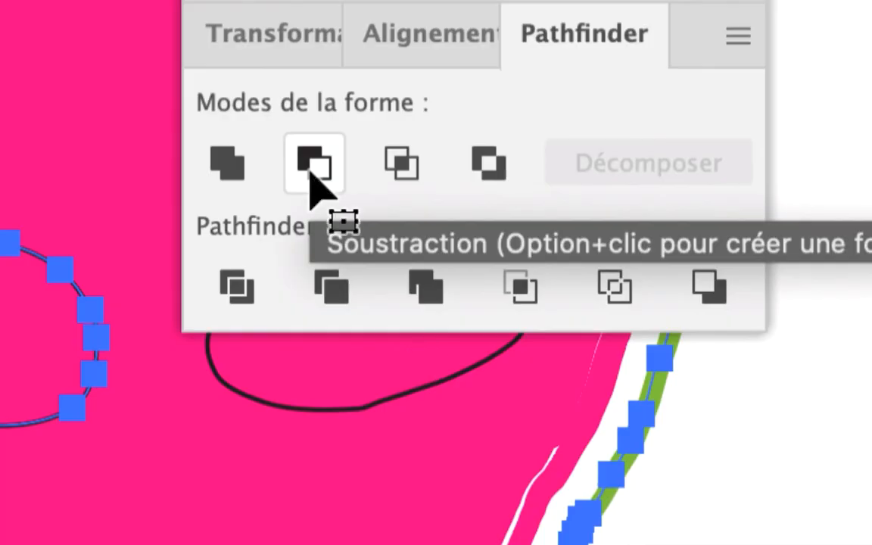
Subtract the left eye from the lower skull's head shape, and then subtract the right eye separately.
{"action": "left_click", "coordinate": [315, 165]}
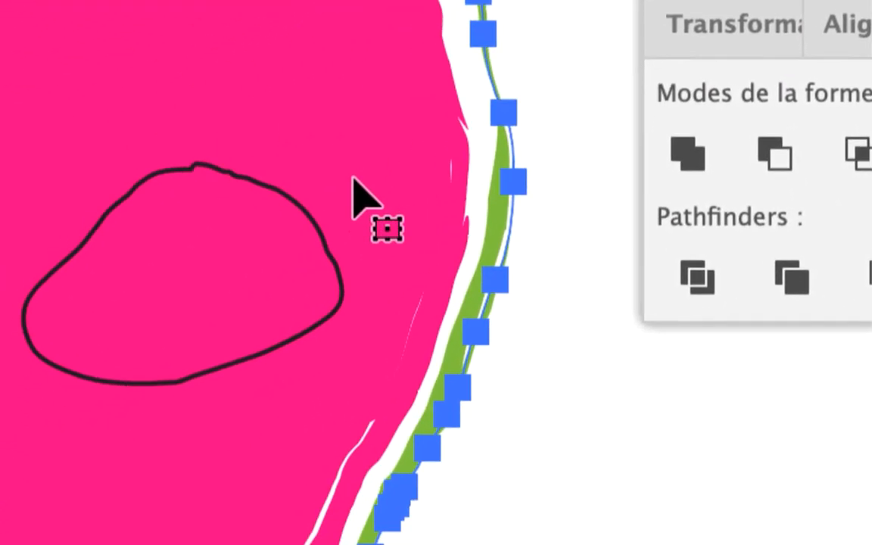
{"action": "left_click", "coordinate": [348, 193]}
{"action": "left_click", "coordinate": [524, 178], "text": "shift"}
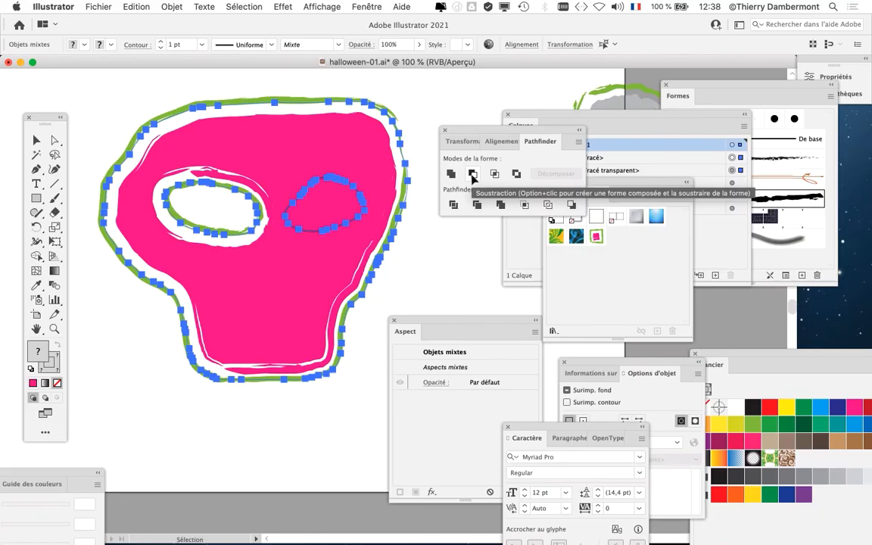
{"action": "left_click", "coordinate": [472, 175]}
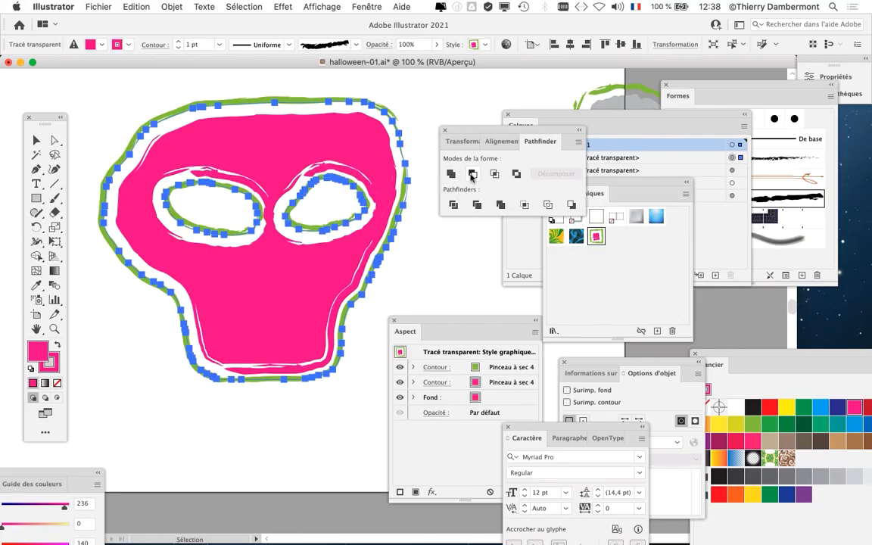
{"action": "left_click", "coordinate": [406, 258]}
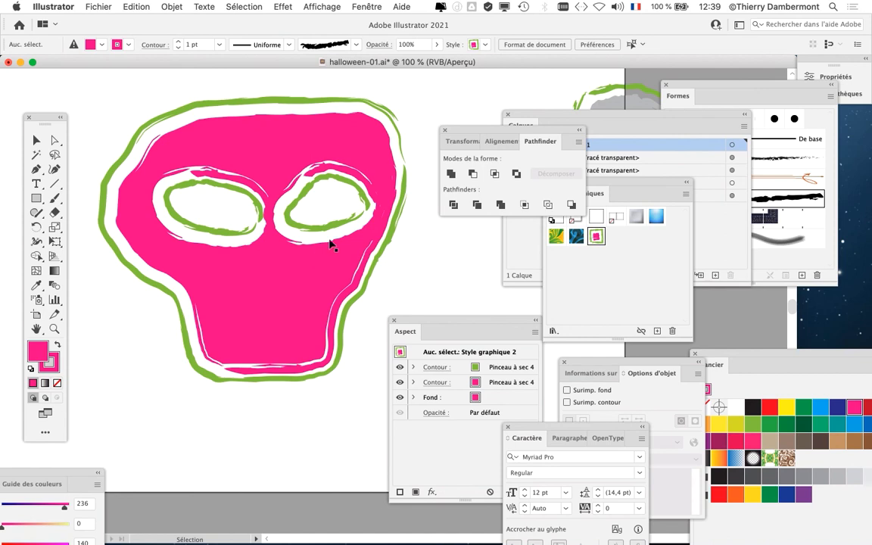
Undo the separate eye subtractions, select the head with both eye outlines, and subtract both eyes in one Pathfinder Soustraction operation.
{"action": "key", "text": "super+z"}
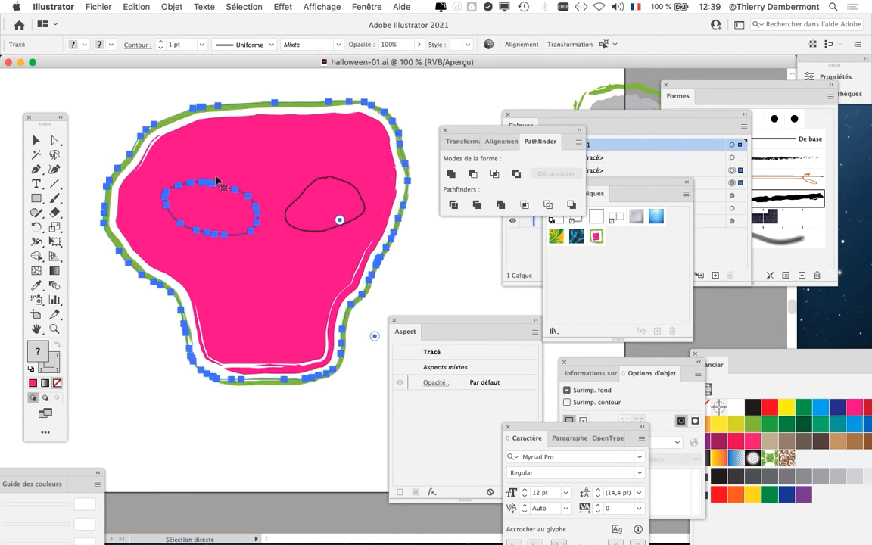
{"action": "left_click", "coordinate": [109, 101]}
{"action": "key", "text": "super+a"}
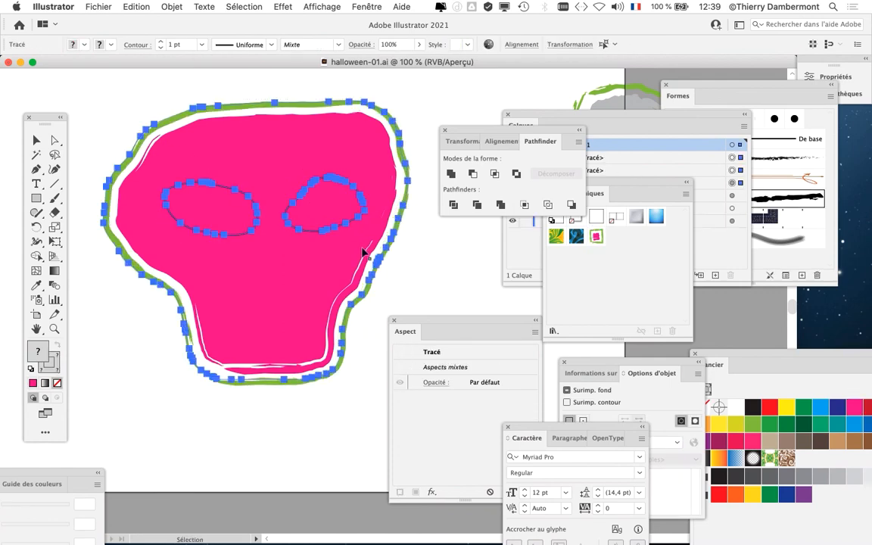
{"action": "left_click", "coordinate": [472, 174]}
{"action": "left_click", "coordinate": [404, 264]}
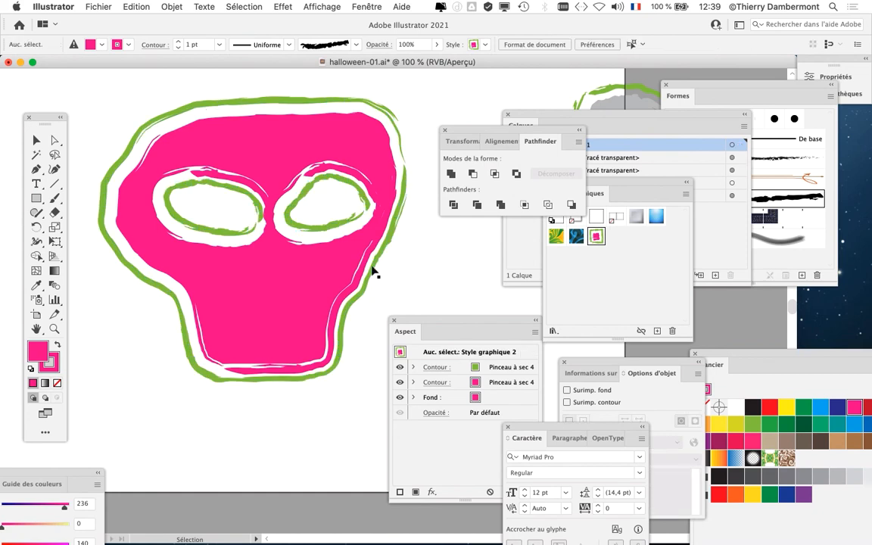
Use the Sélection directe progressive tool to select the lower skull's right eye on its own, and the whole compound shape.
{"action": "key", "text": "super+minus"}
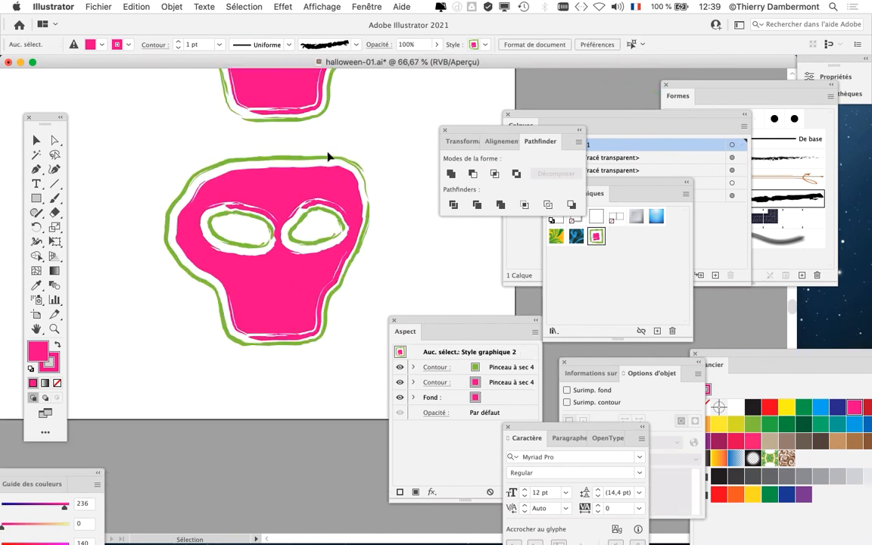
{"action": "scroll", "coordinate": [328, 157], "scroll_direction": "up", "scroll_amount": 5}
{"action": "scroll", "coordinate": [331, 159], "scroll_direction": "down", "scroll_amount": 3}
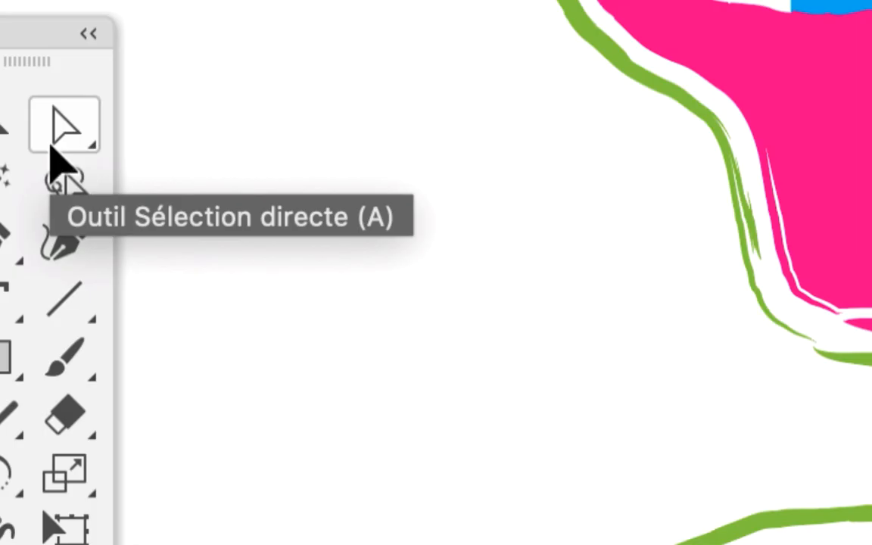
{"action": "left_click", "coordinate": [53, 142]}
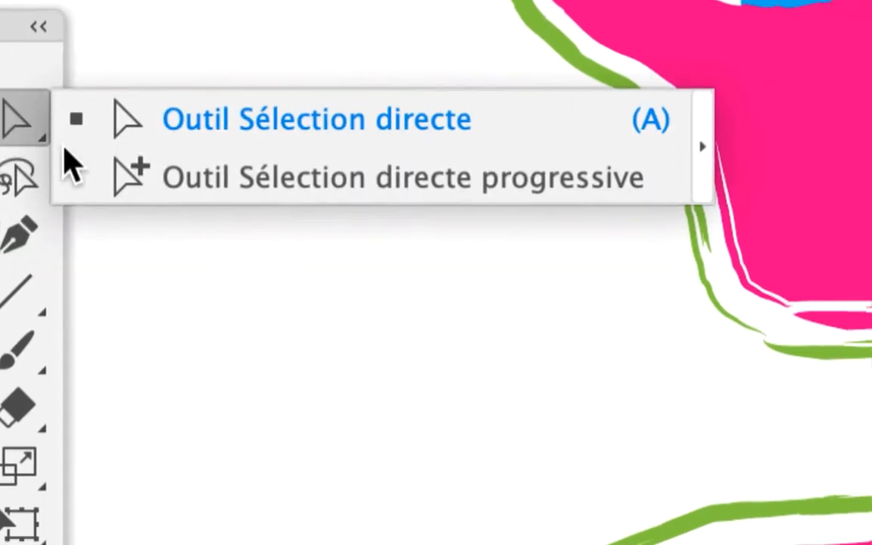
{"action": "left_click", "coordinate": [72, 168]}
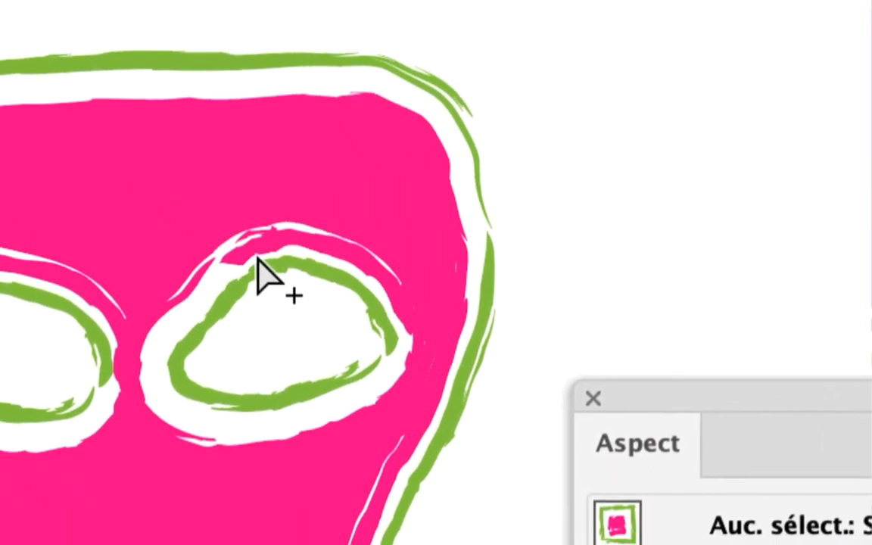
{"action": "left_click", "coordinate": [261, 273]}
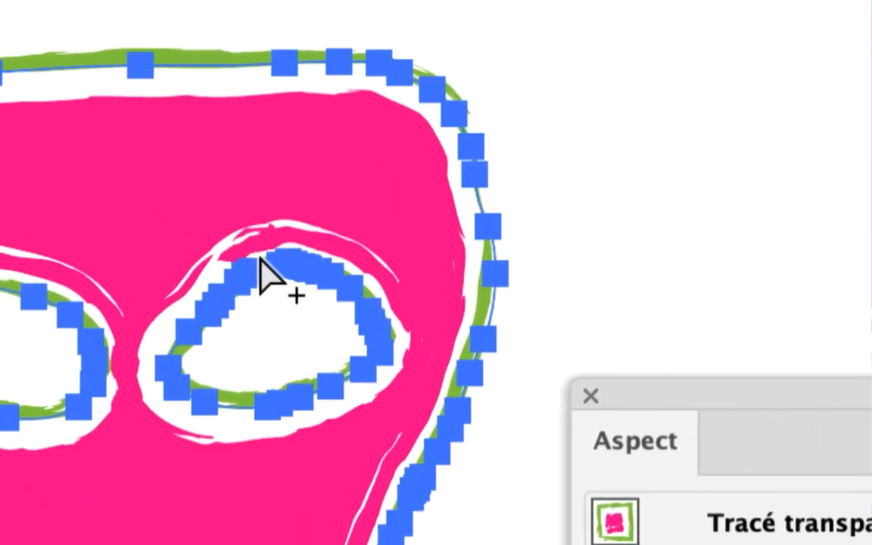
{"action": "left_click", "coordinate": [500, 333]}
{"action": "left_click", "coordinate": [380, 318]}
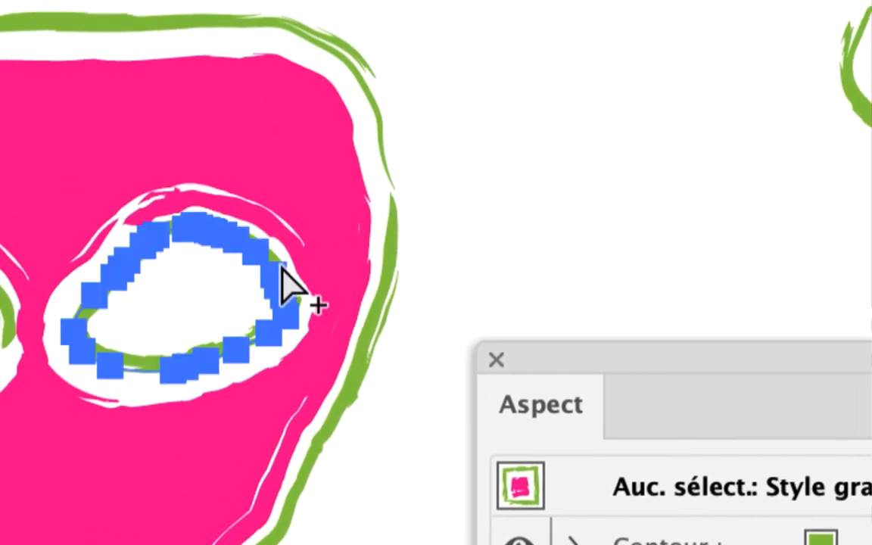
{"action": "left_click", "coordinate": [287, 286]}
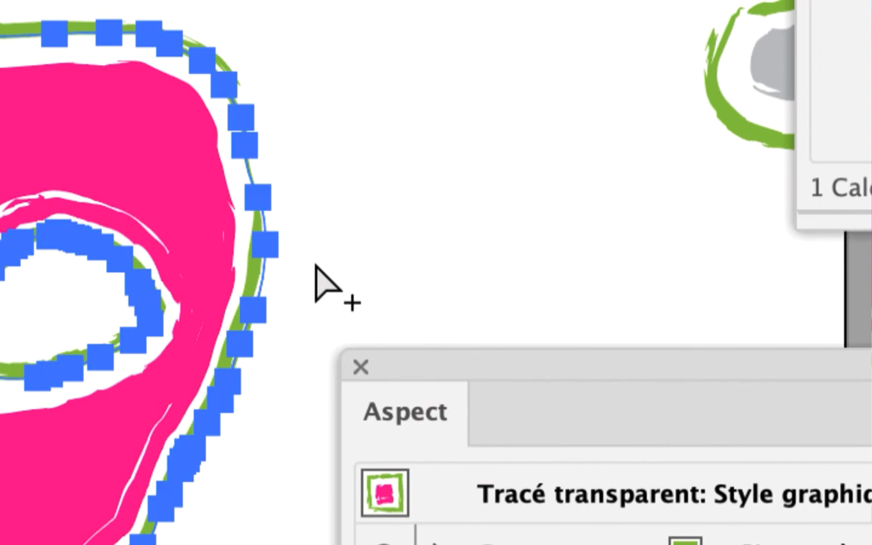
{"action": "left_click", "coordinate": [447, 273]}
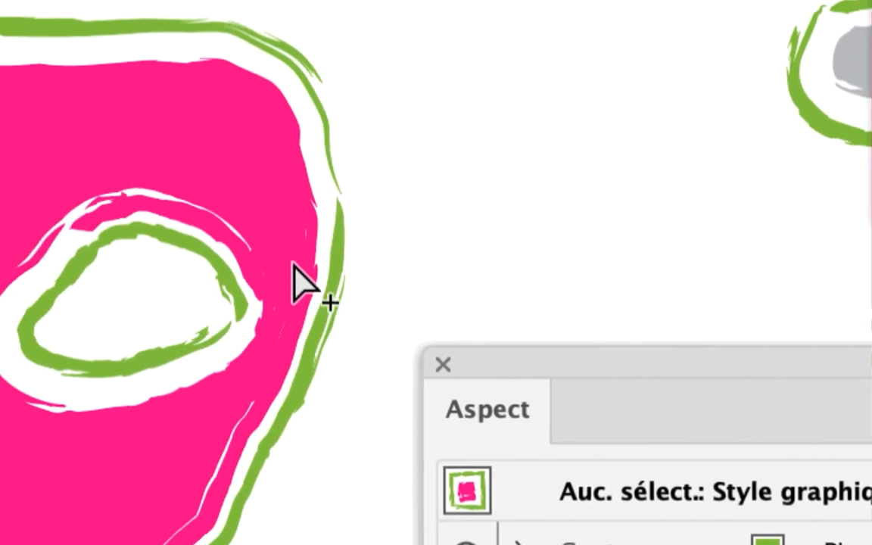
Move the lower skull's right eye up and slightly outward, and move its left eye up to match.
{"action": "left_click", "coordinate": [233, 292]}
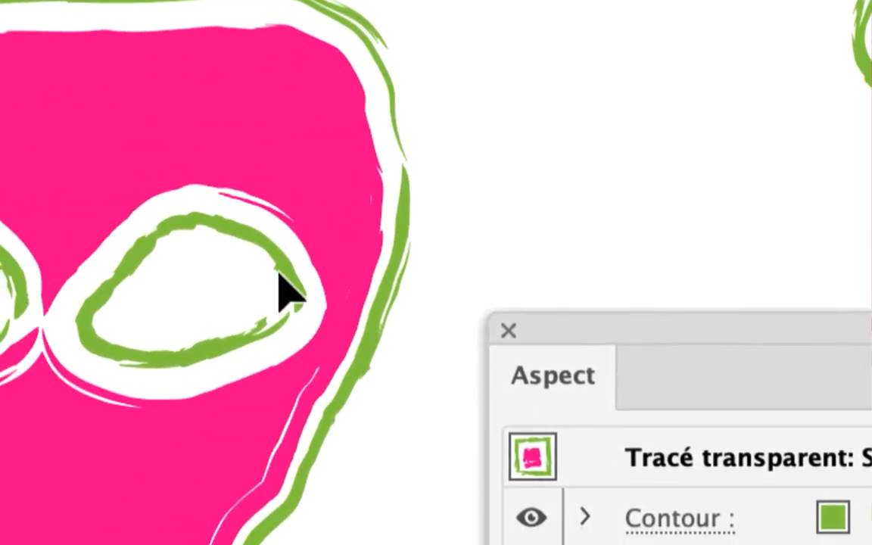
{"action": "left_click", "coordinate": [286, 292]}
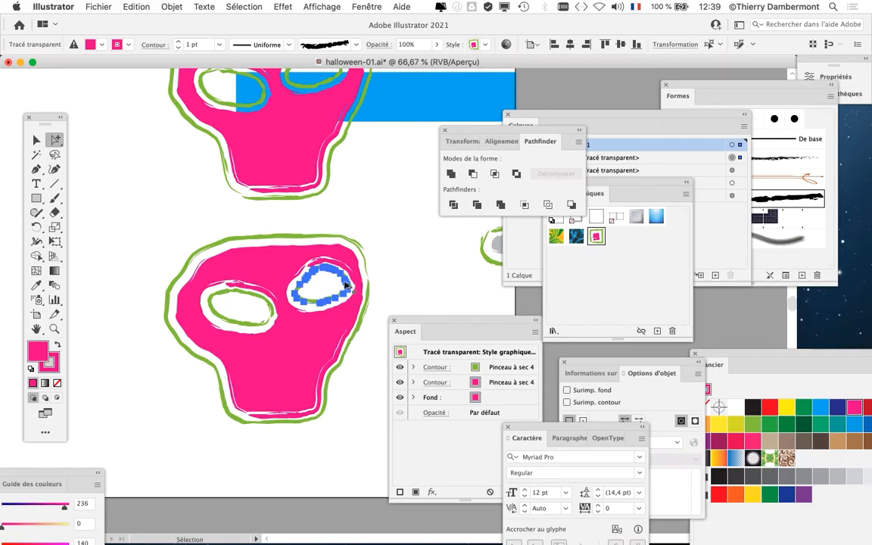
{"action": "mouse_move", "coordinate": [257, 300]}
{"action": "left_mouse_down"}
{"action": "mouse_move", "coordinate": [253, 273]}
{"action": "mouse_move", "coordinate": [255, 283]}
{"action": "left_mouse_up"}
{"action": "left_click", "coordinate": [146, 298]}
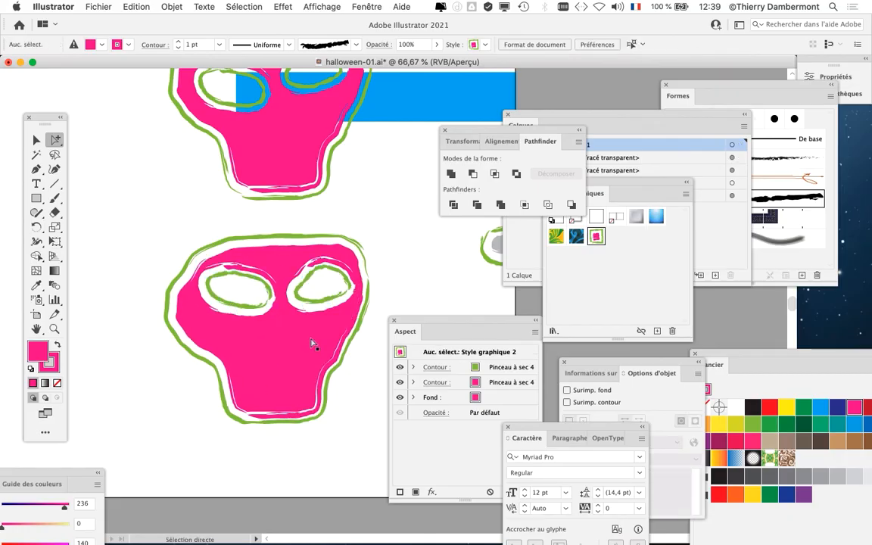
Move the blue rectangle behind the lower skull to check its see-through eyes, and park it beside the skulls, between the two.
{"action": "scroll", "coordinate": [311, 342], "scroll_direction": "up", "scroll_amount": 1}
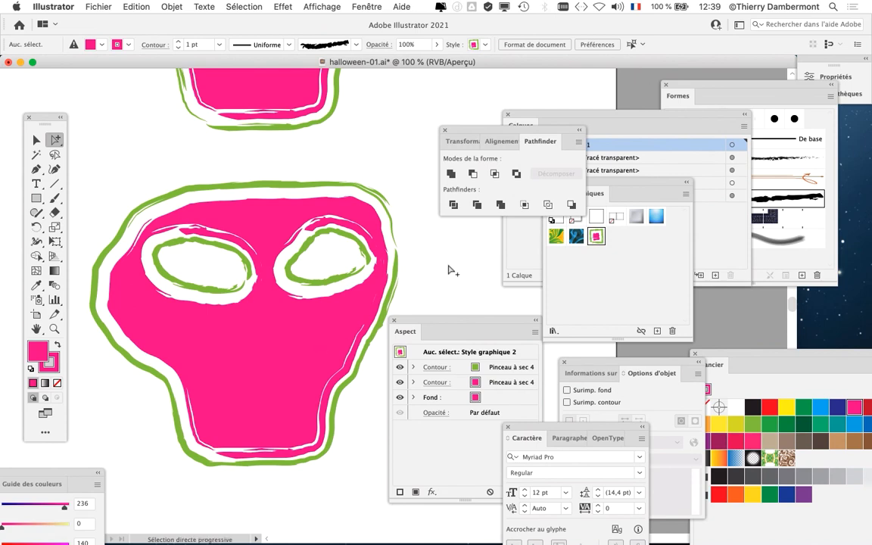
{"action": "scroll", "coordinate": [447, 271], "scroll_direction": "down", "scroll_amount": 2}
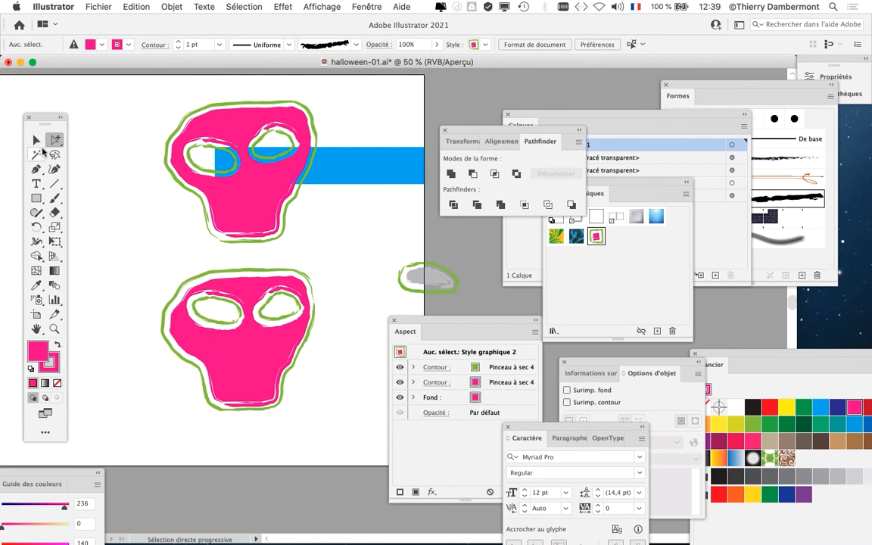
{"action": "left_click", "coordinate": [35, 140]}
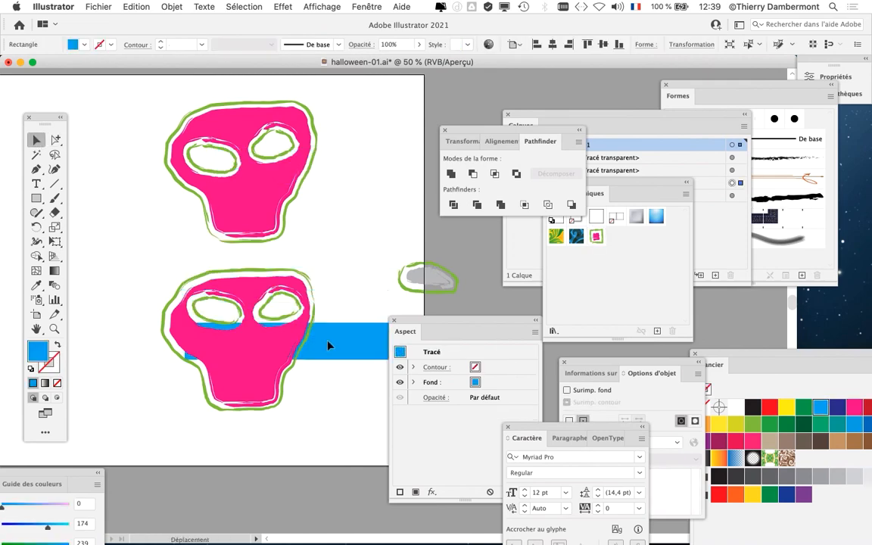
{"action": "scroll", "coordinate": [154, 293], "scroll_direction": "up", "scroll_amount": 2}
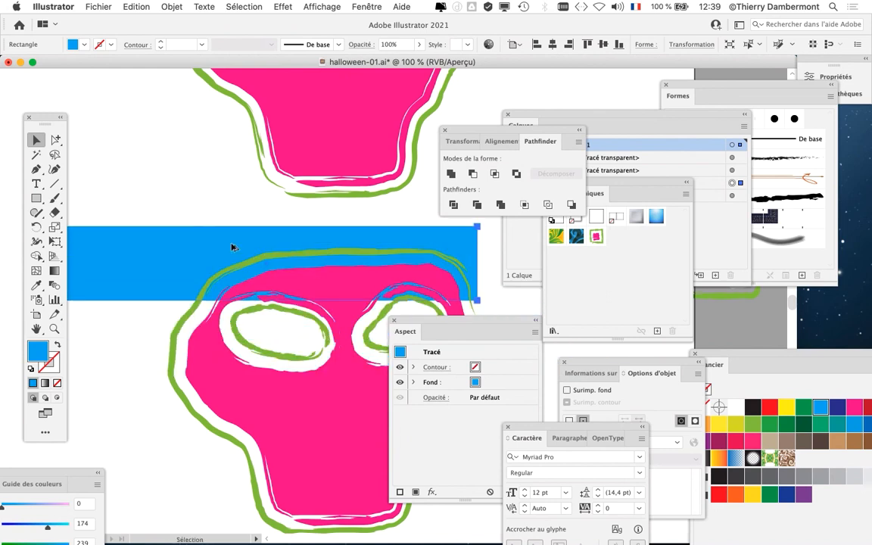
{"action": "scroll", "coordinate": [232, 247], "scroll_direction": "down", "scroll_amount": 2}
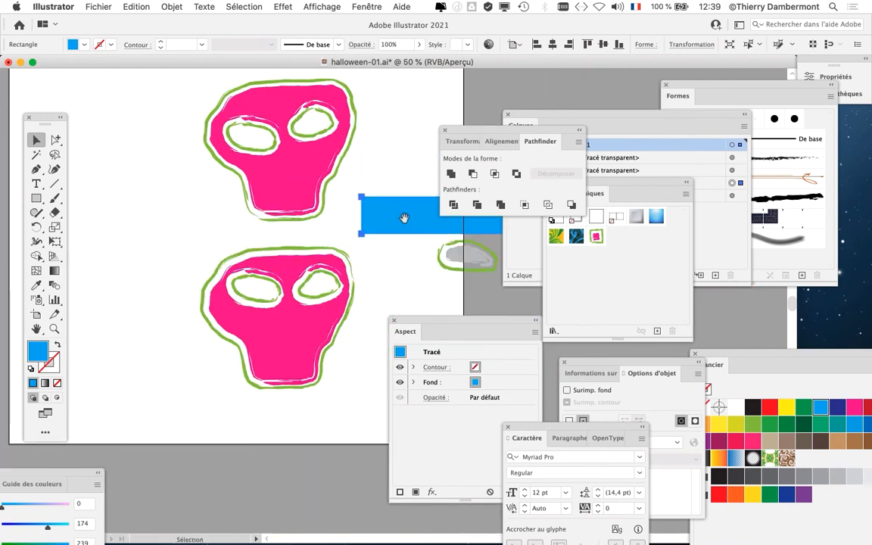